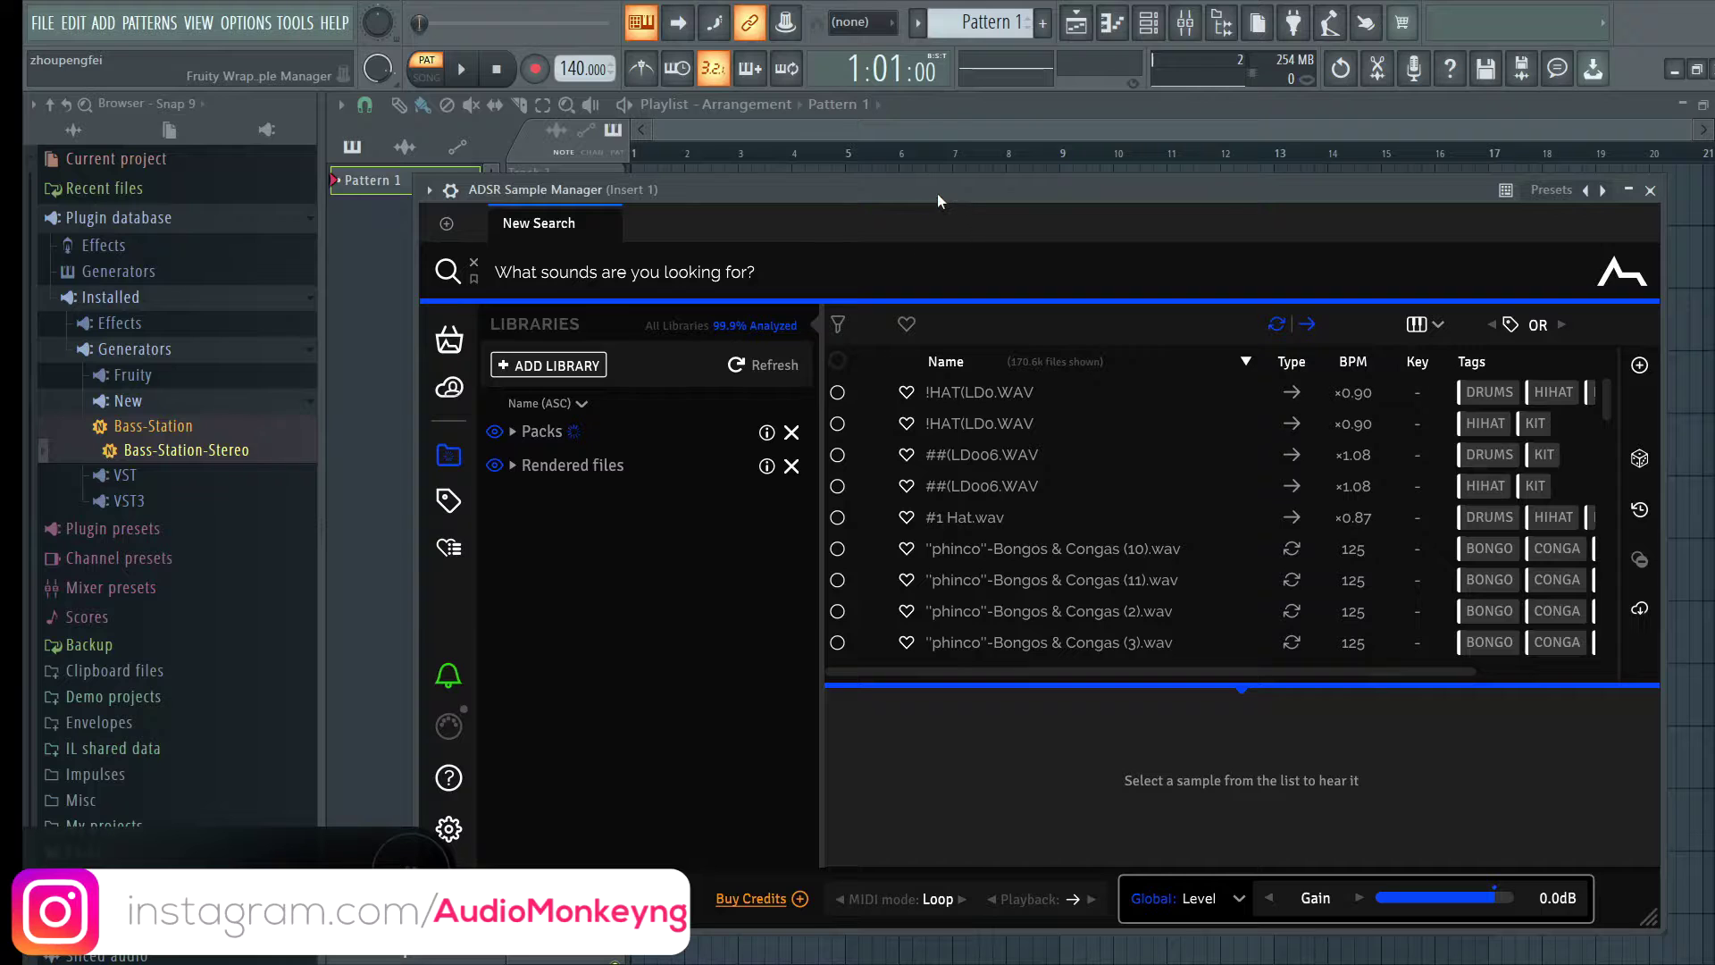
Step: Reposition the ADSR Sample Manager window near the top-left, briefly uncovering the Channel rack
{"action": "left_click_drag", "start_coordinate": [936, 193], "coordinate": [920, 182]}
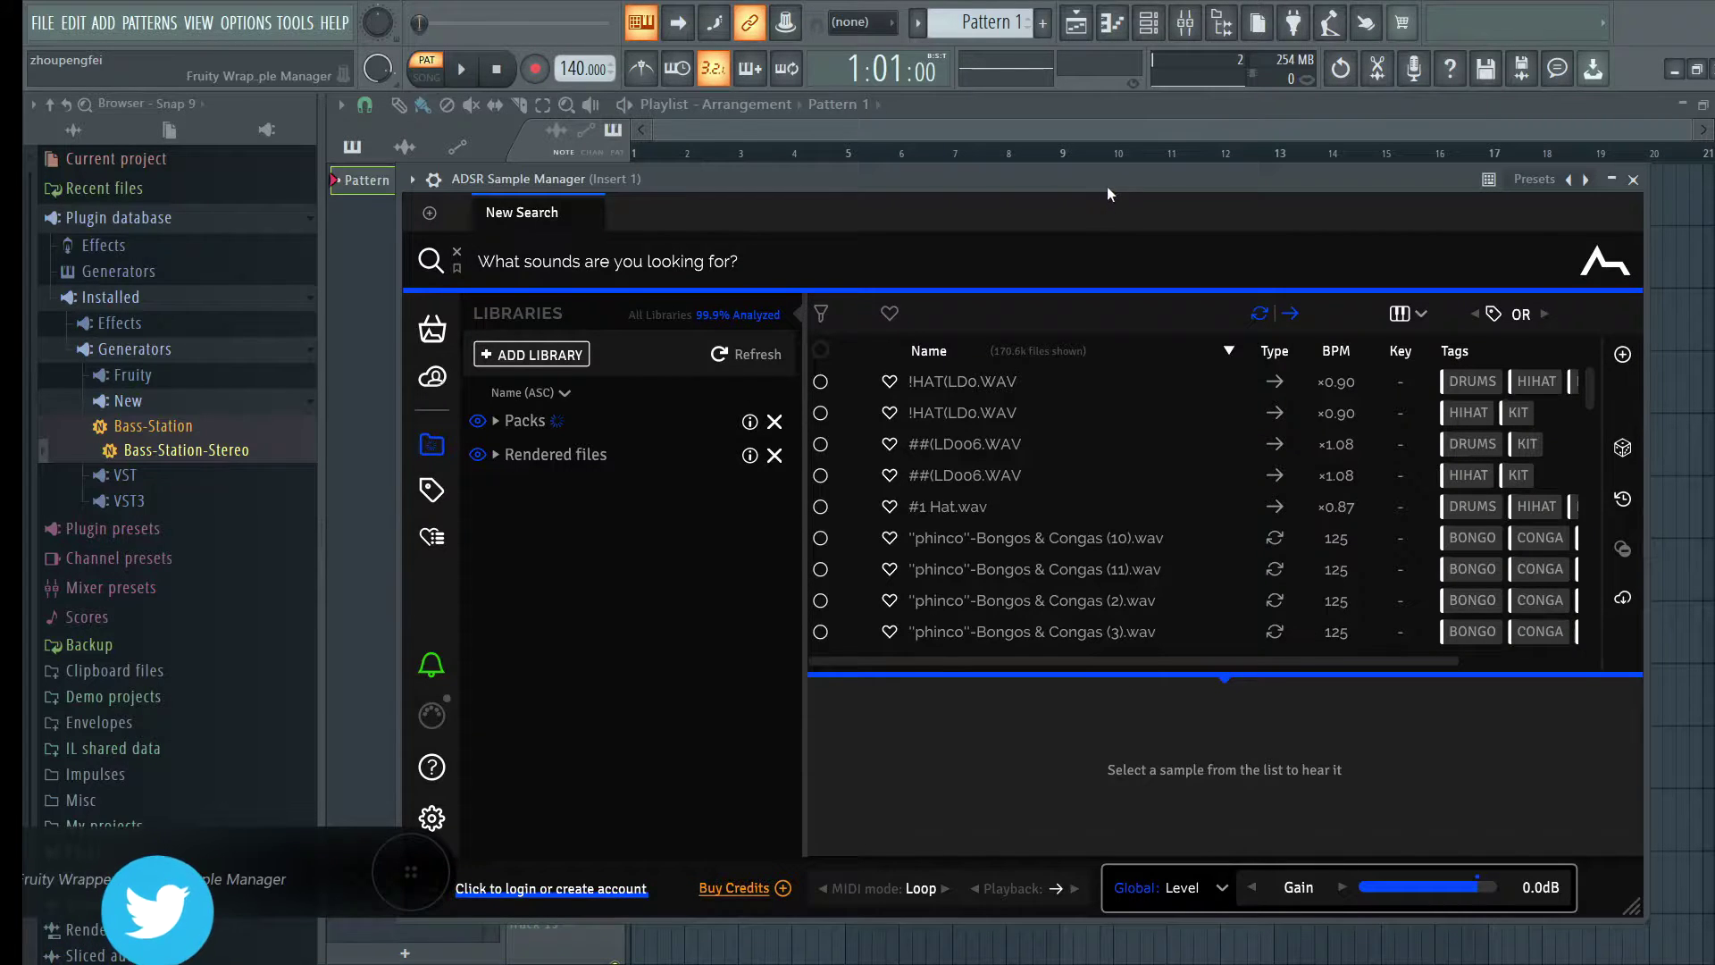
{"action": "left_click_drag", "start_coordinate": [1144, 180], "coordinate": [1106, 168]}
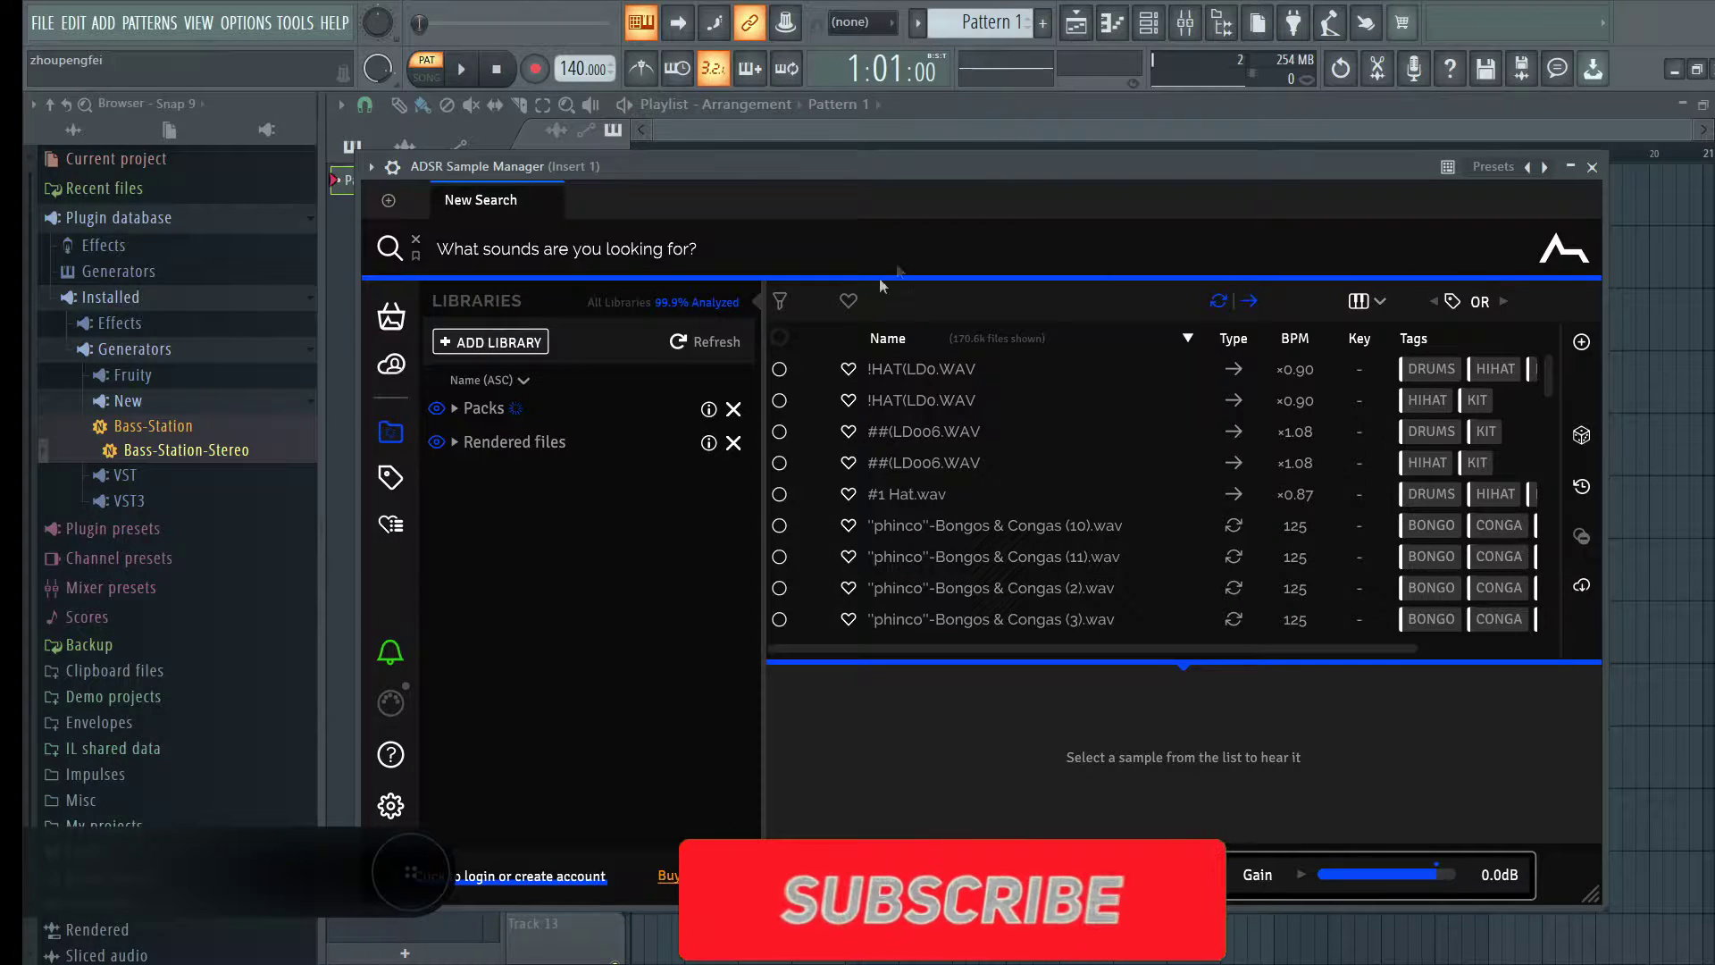
{"action": "left_click_drag", "start_coordinate": [831, 180], "coordinate": [821, 297]}
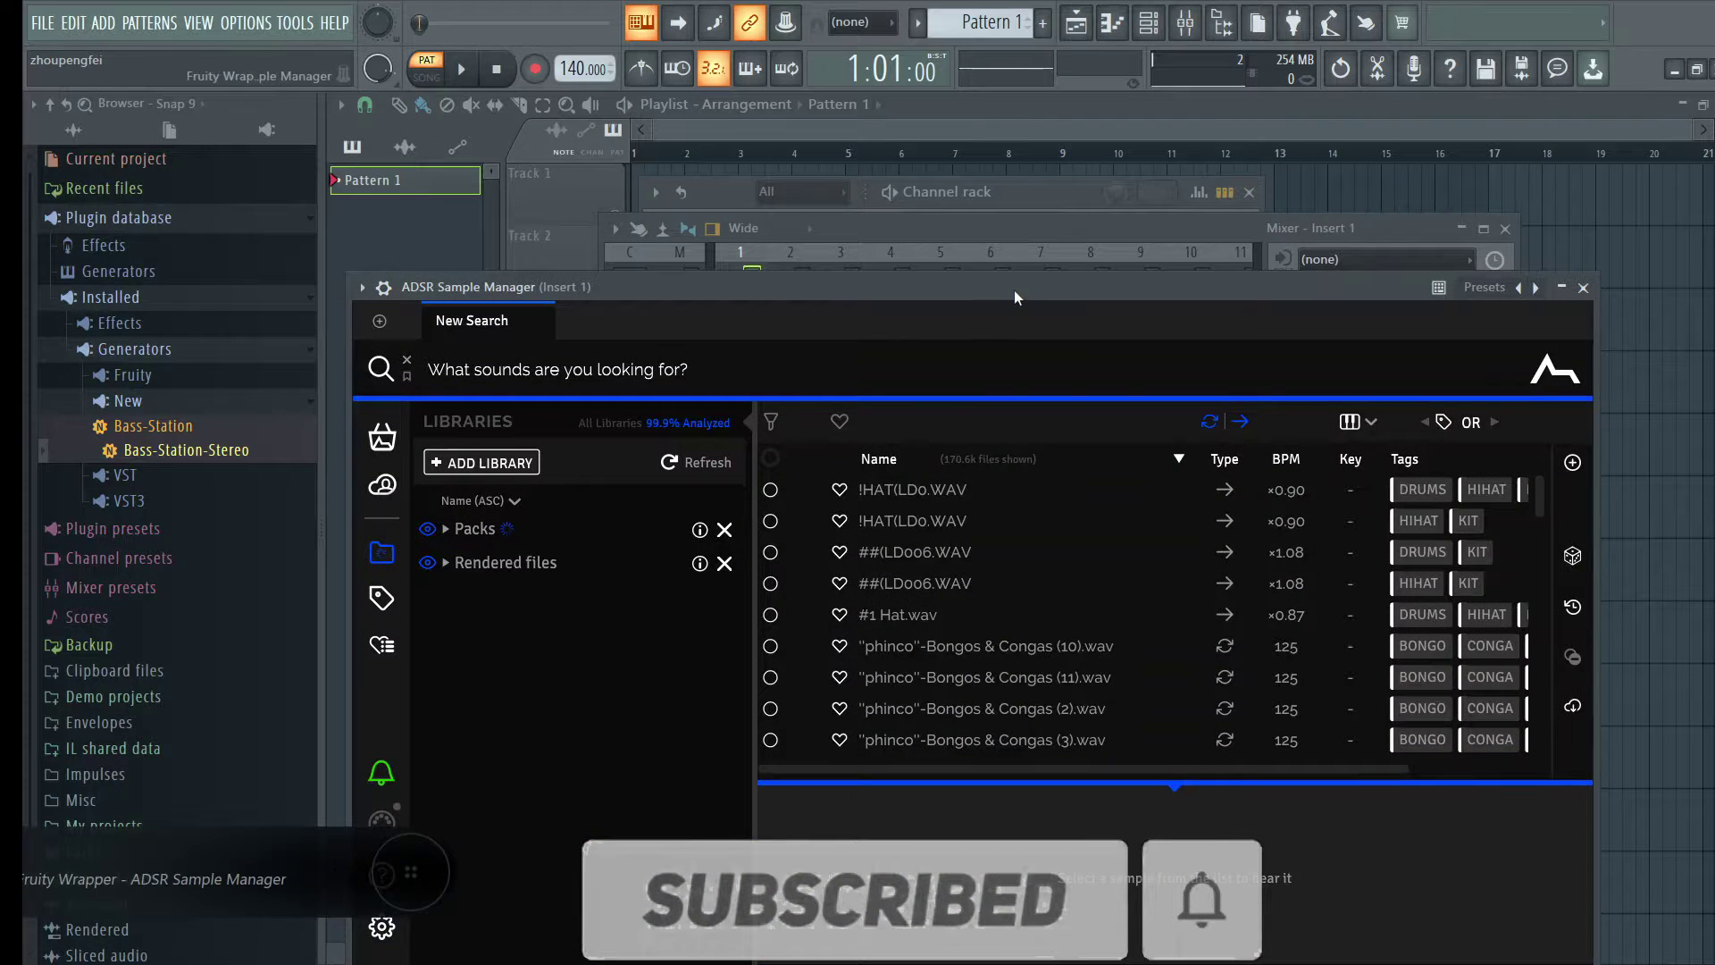
{"action": "left_click_drag", "start_coordinate": [1015, 290], "coordinate": [1030, 175]}
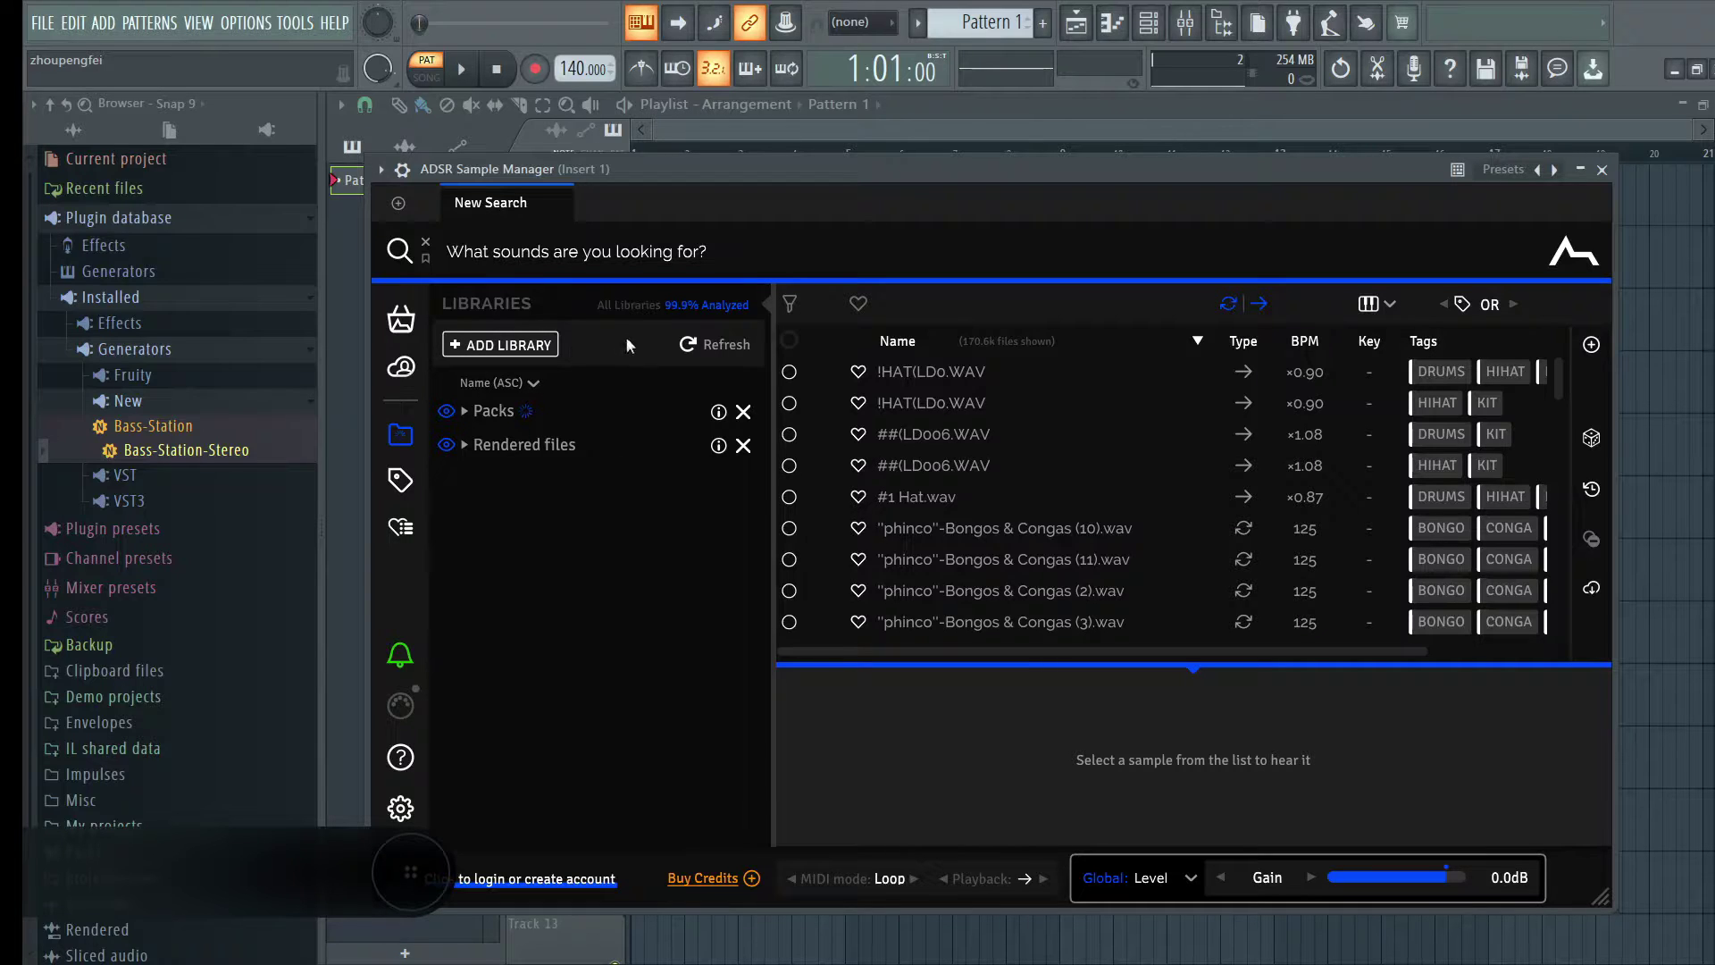
{"action": "left_click", "coordinate": [401, 480]}
{"action": "scroll", "coordinate": [563, 402], "scroll_direction": "down", "scroll_amount": 20}
{"action": "scroll", "coordinate": [565, 438], "scroll_direction": "down", "scroll_amount": 5}
{"action": "scroll", "coordinate": [566, 436], "scroll_direction": "up", "scroll_amount": 20}
{"action": "scroll", "coordinate": [570, 434], "scroll_direction": "up", "scroll_amount": 4}
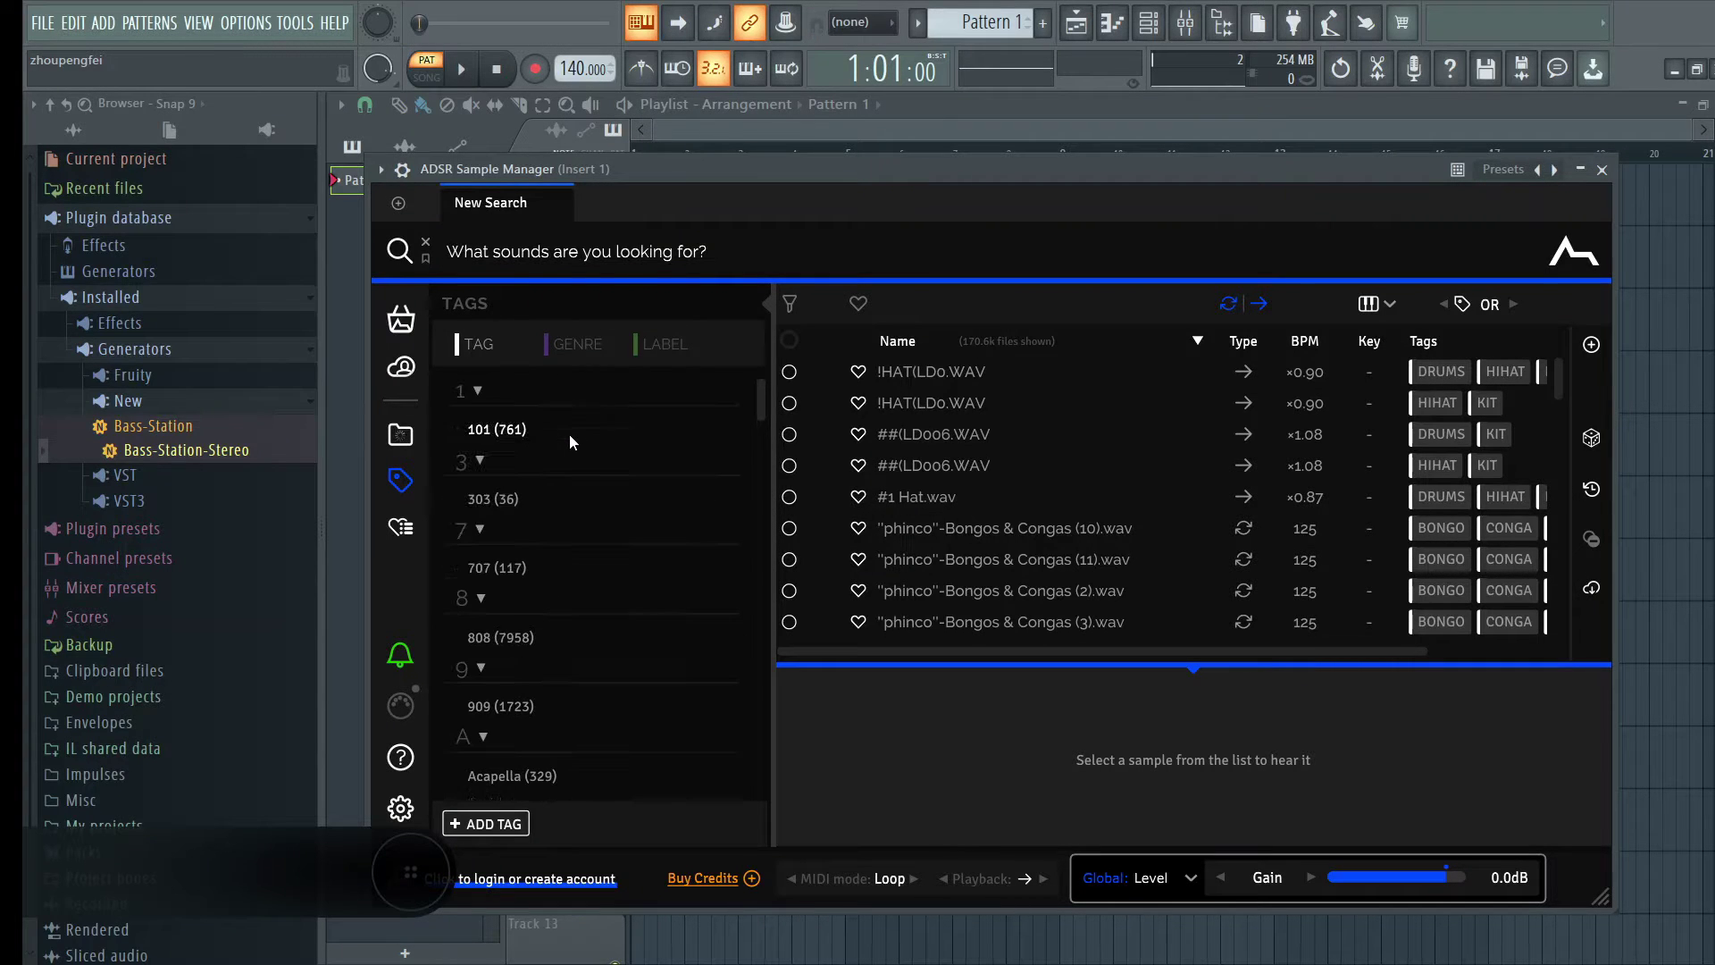
{"action": "left_click", "coordinate": [401, 438]}
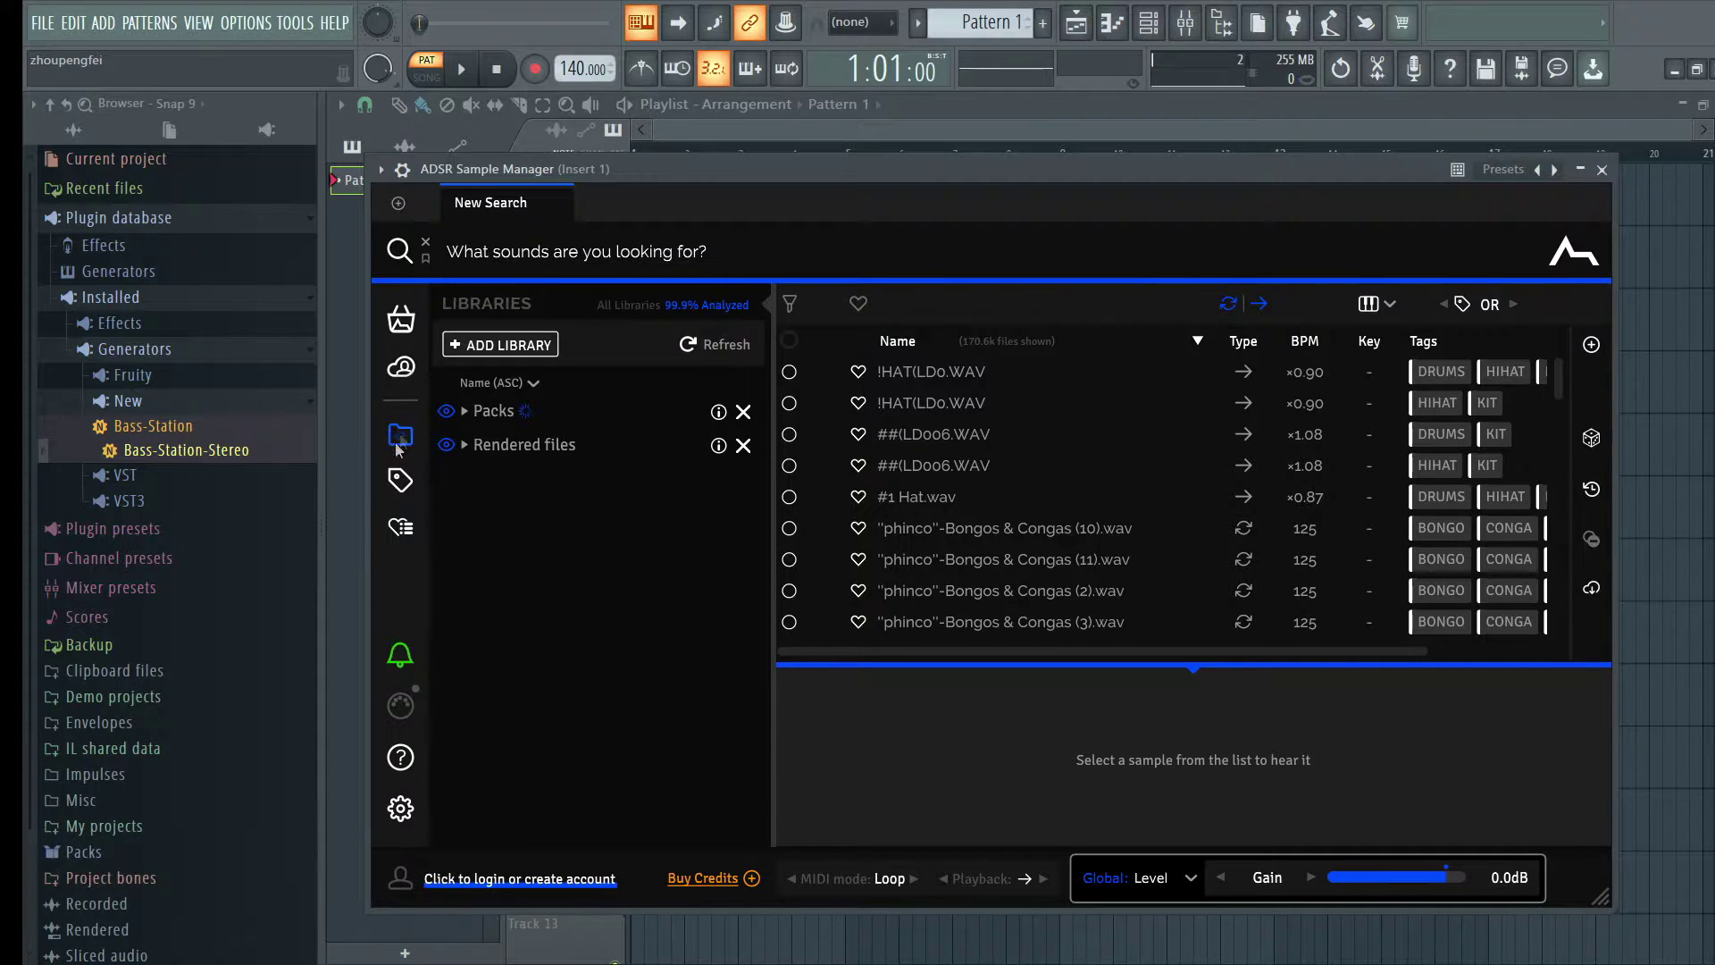
{"action": "left_click", "coordinate": [466, 412]}
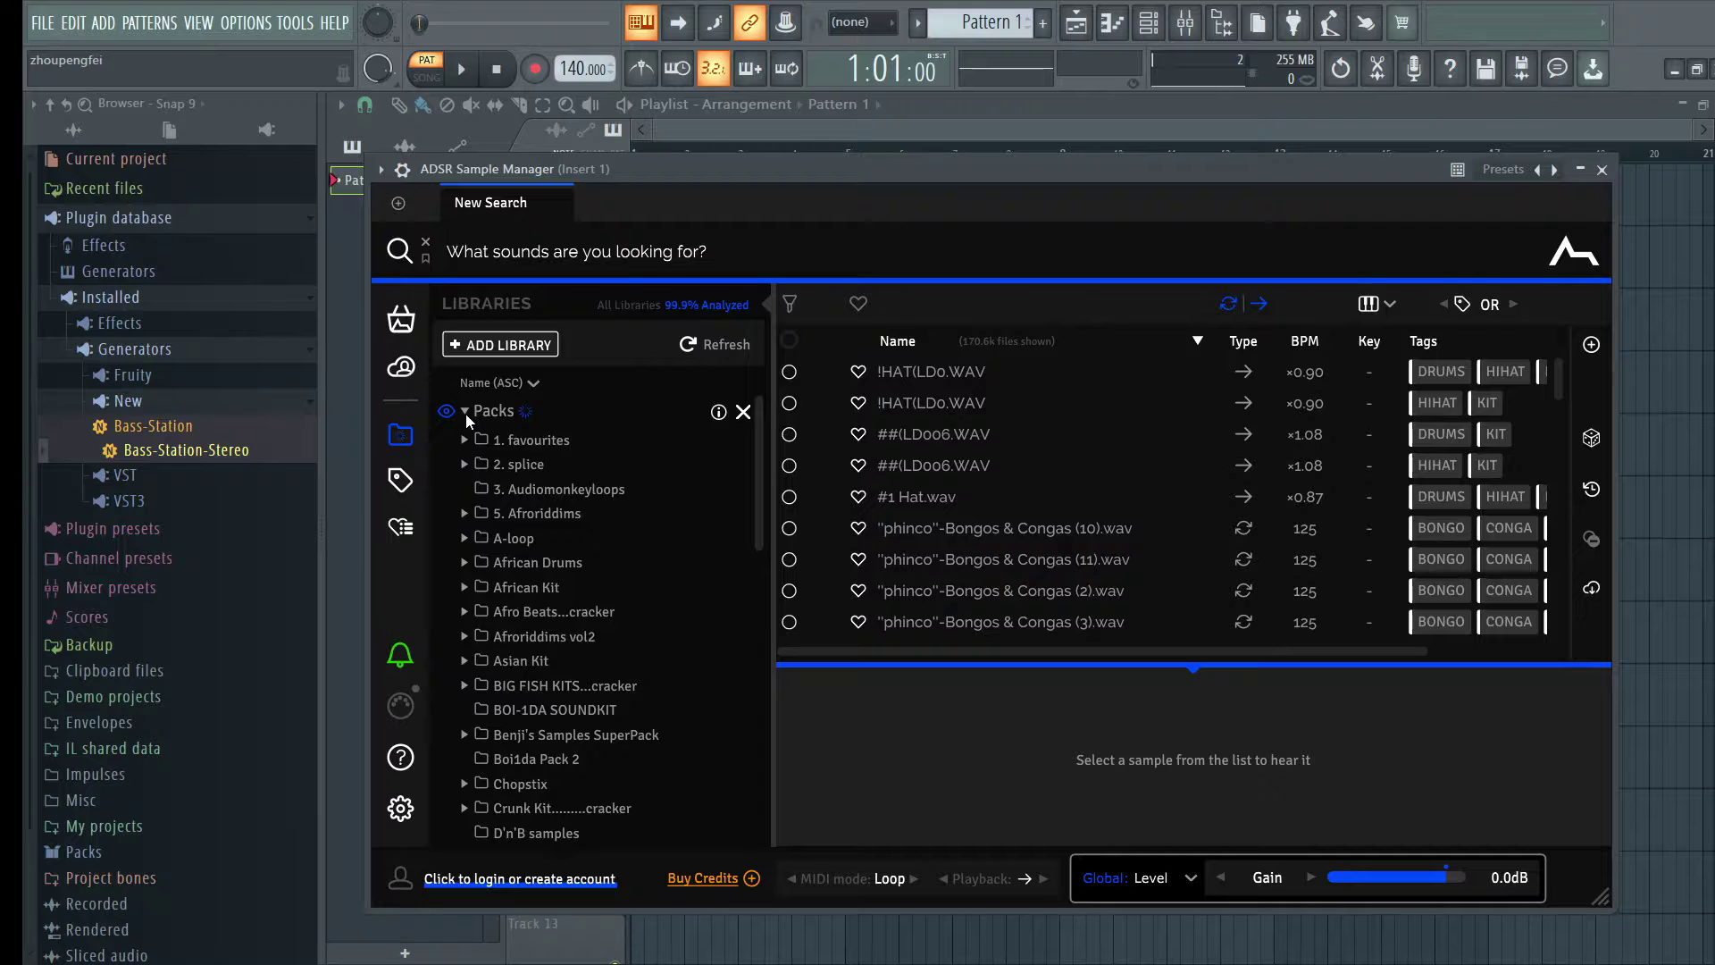
{"action": "scroll", "coordinate": [520, 514], "scroll_direction": "down", "scroll_amount": 10}
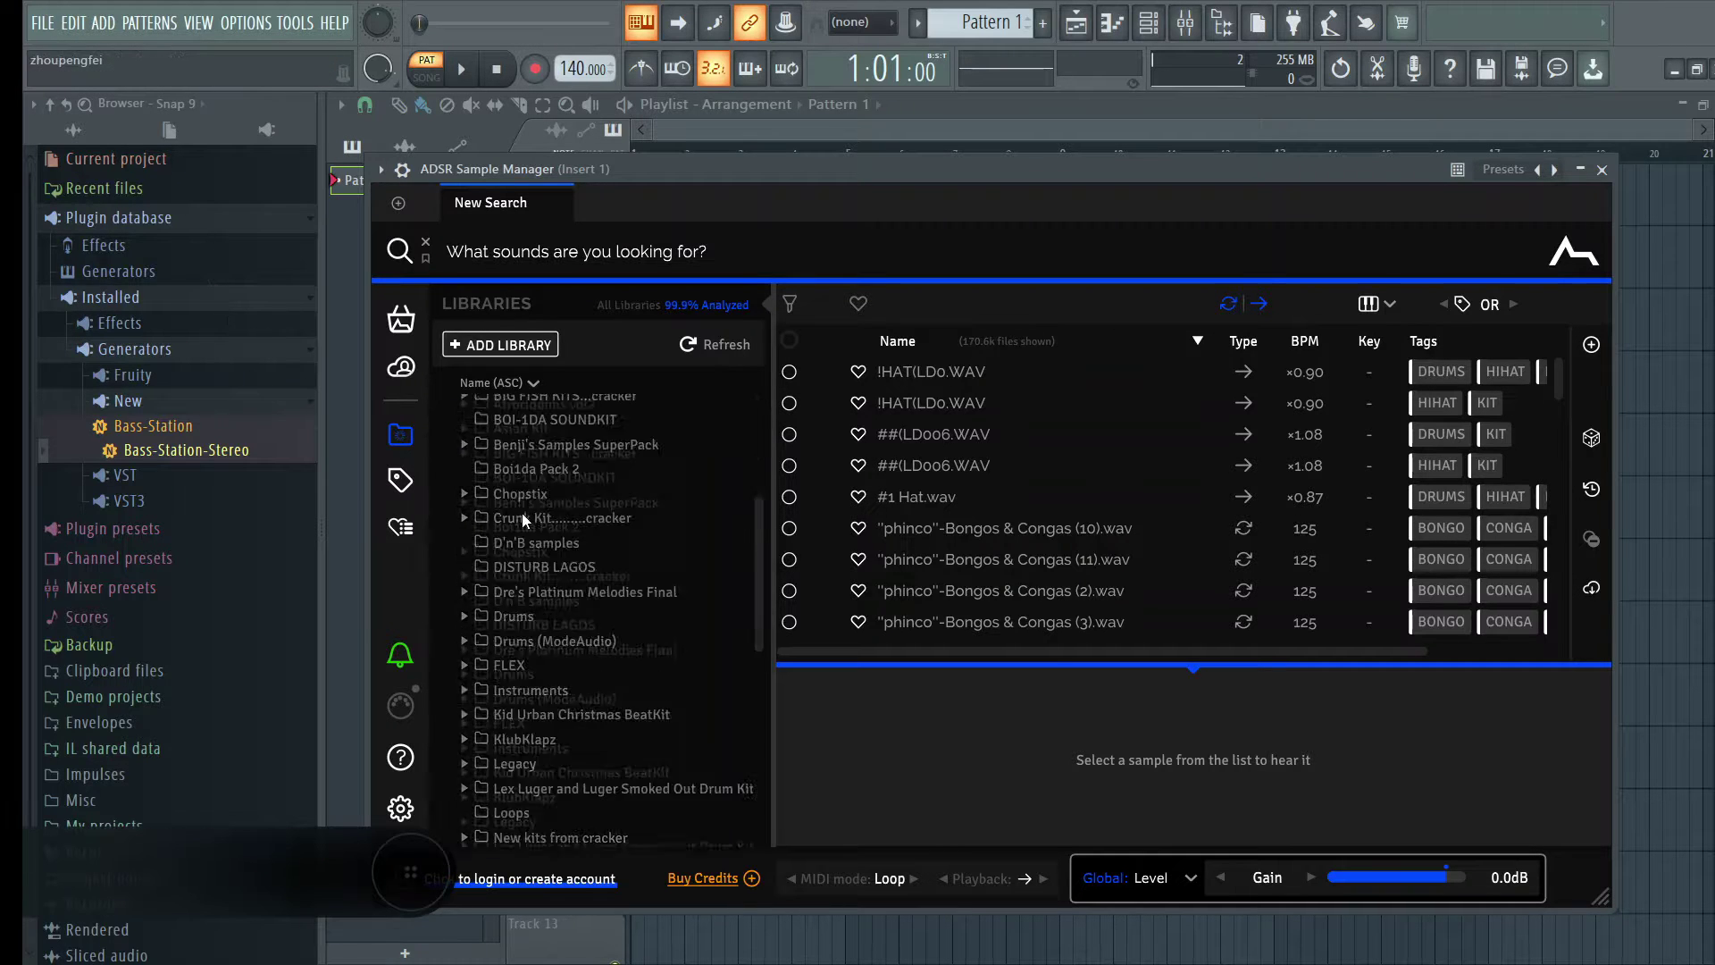
{"action": "scroll", "coordinate": [519, 508], "scroll_direction": "up", "scroll_amount": 10}
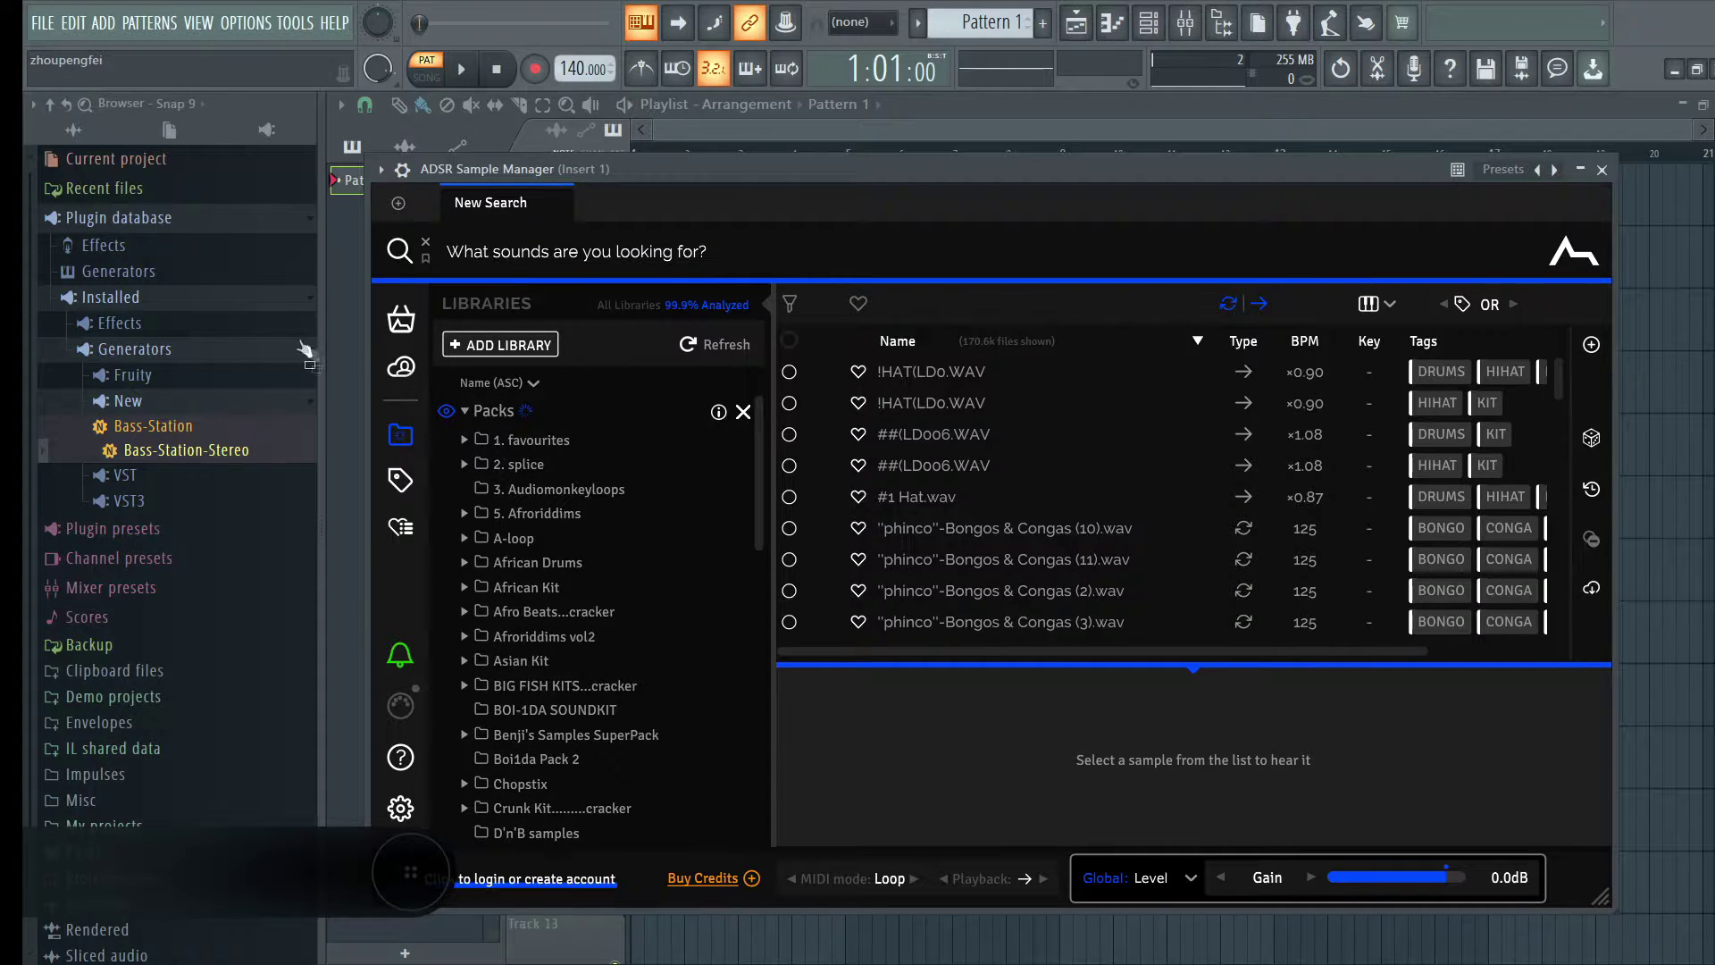
Step: Collapse the Packs library and filter the samples by the Bell tag
{"action": "left_click", "coordinate": [464, 412]}
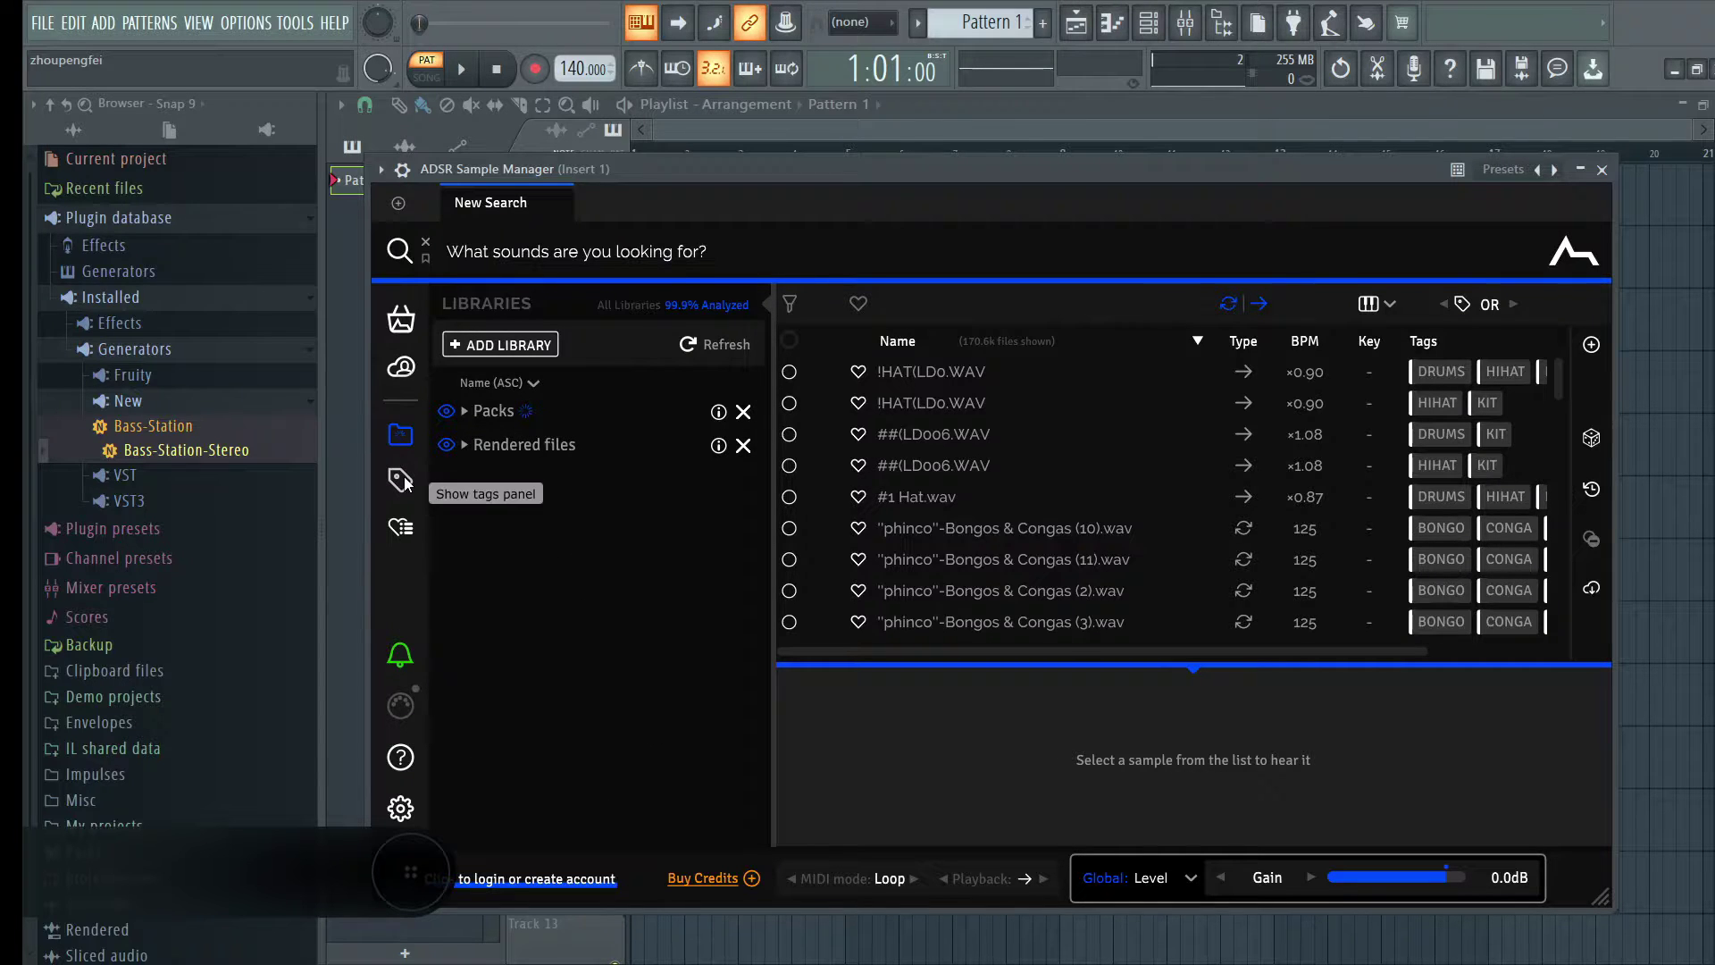
{"action": "left_click", "coordinate": [401, 480]}
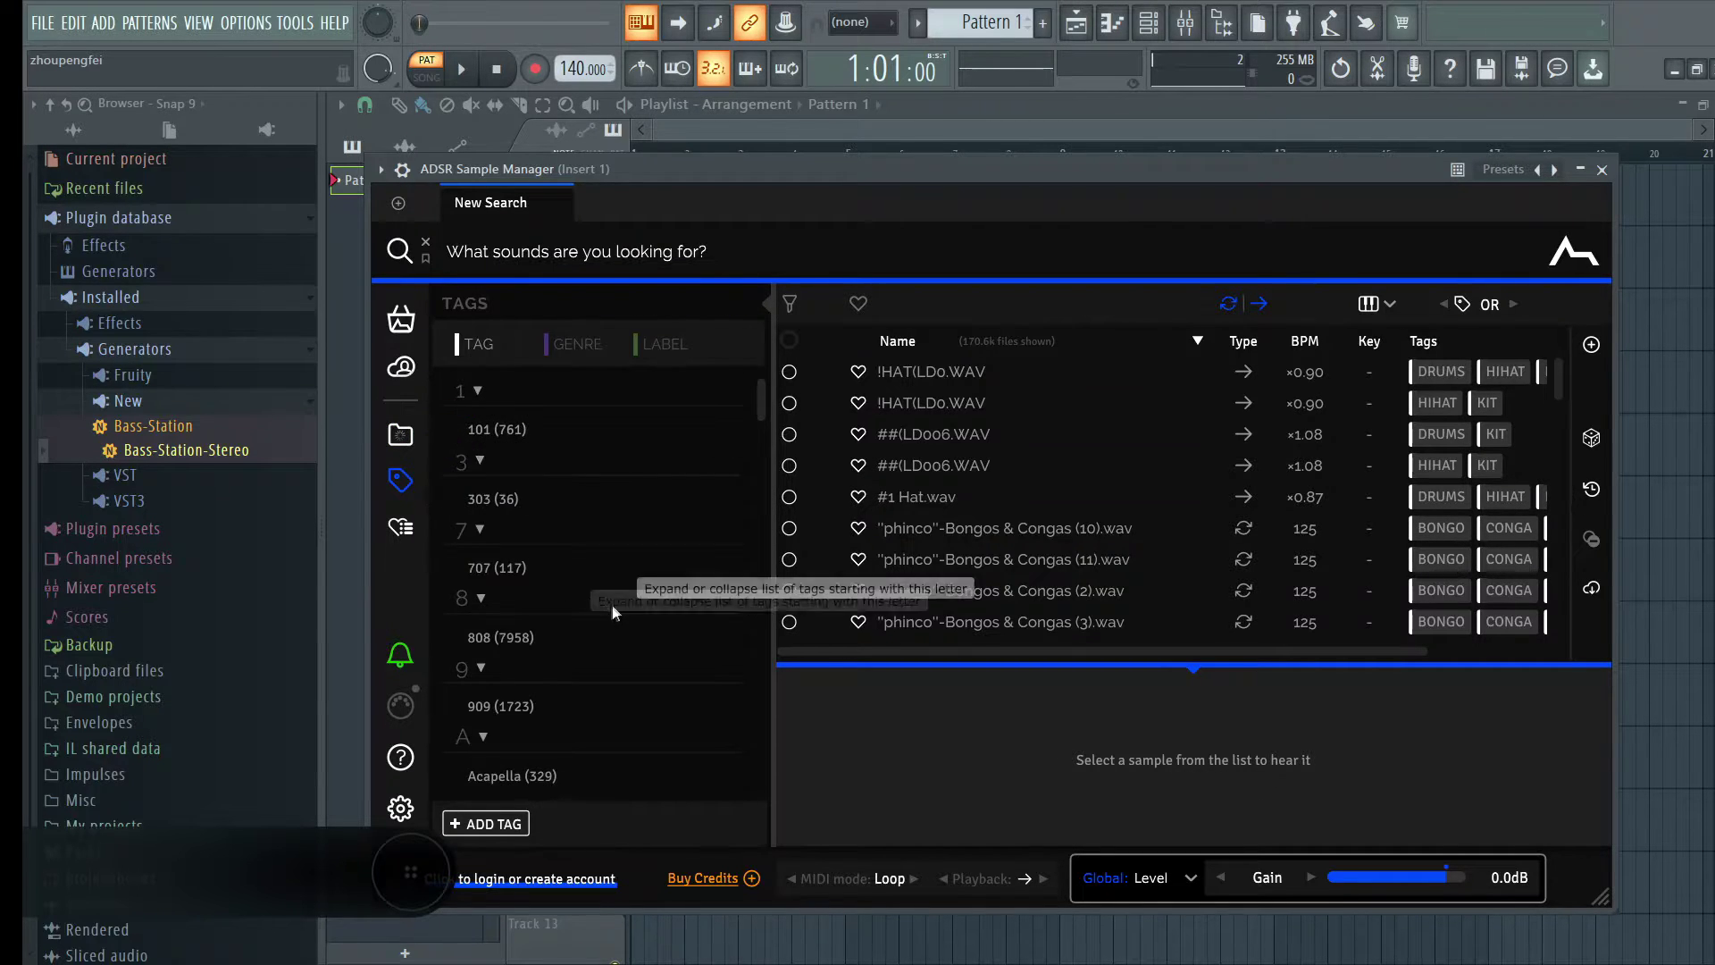
{"action": "scroll", "coordinate": [590, 554], "scroll_direction": "down", "scroll_amount": 8}
{"action": "scroll", "coordinate": [576, 556], "scroll_direction": "down", "scroll_amount": 3}
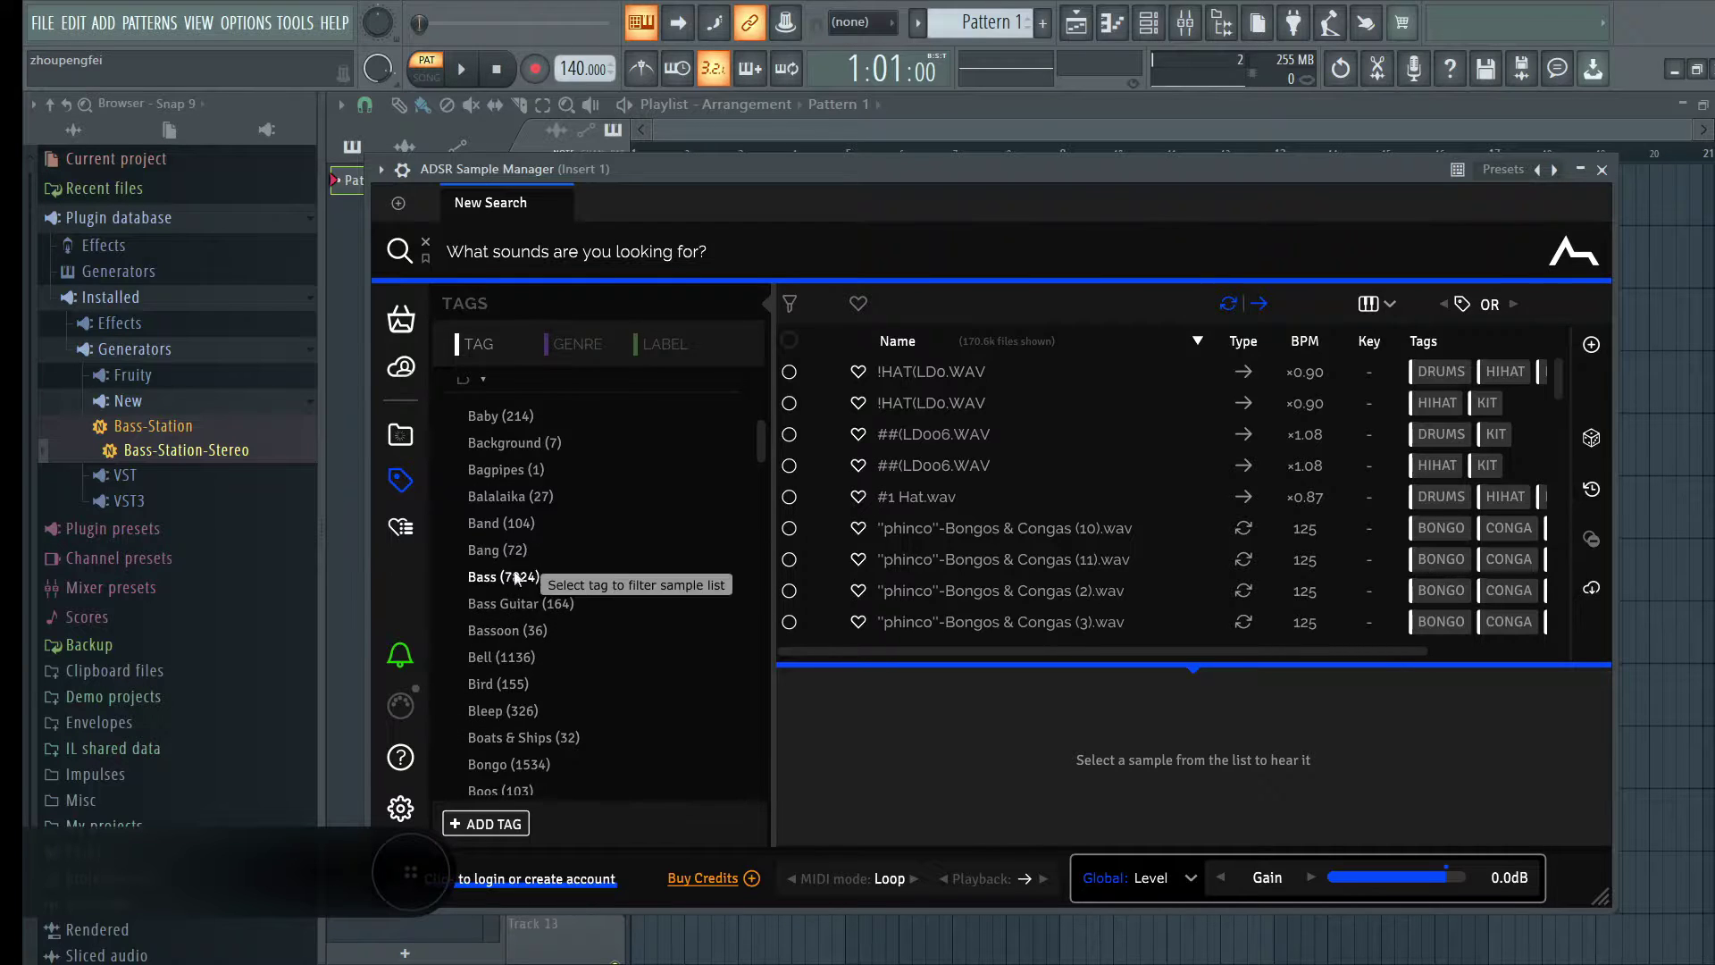
{"action": "scroll", "coordinate": [523, 661], "scroll_direction": "down", "scroll_amount": 3}
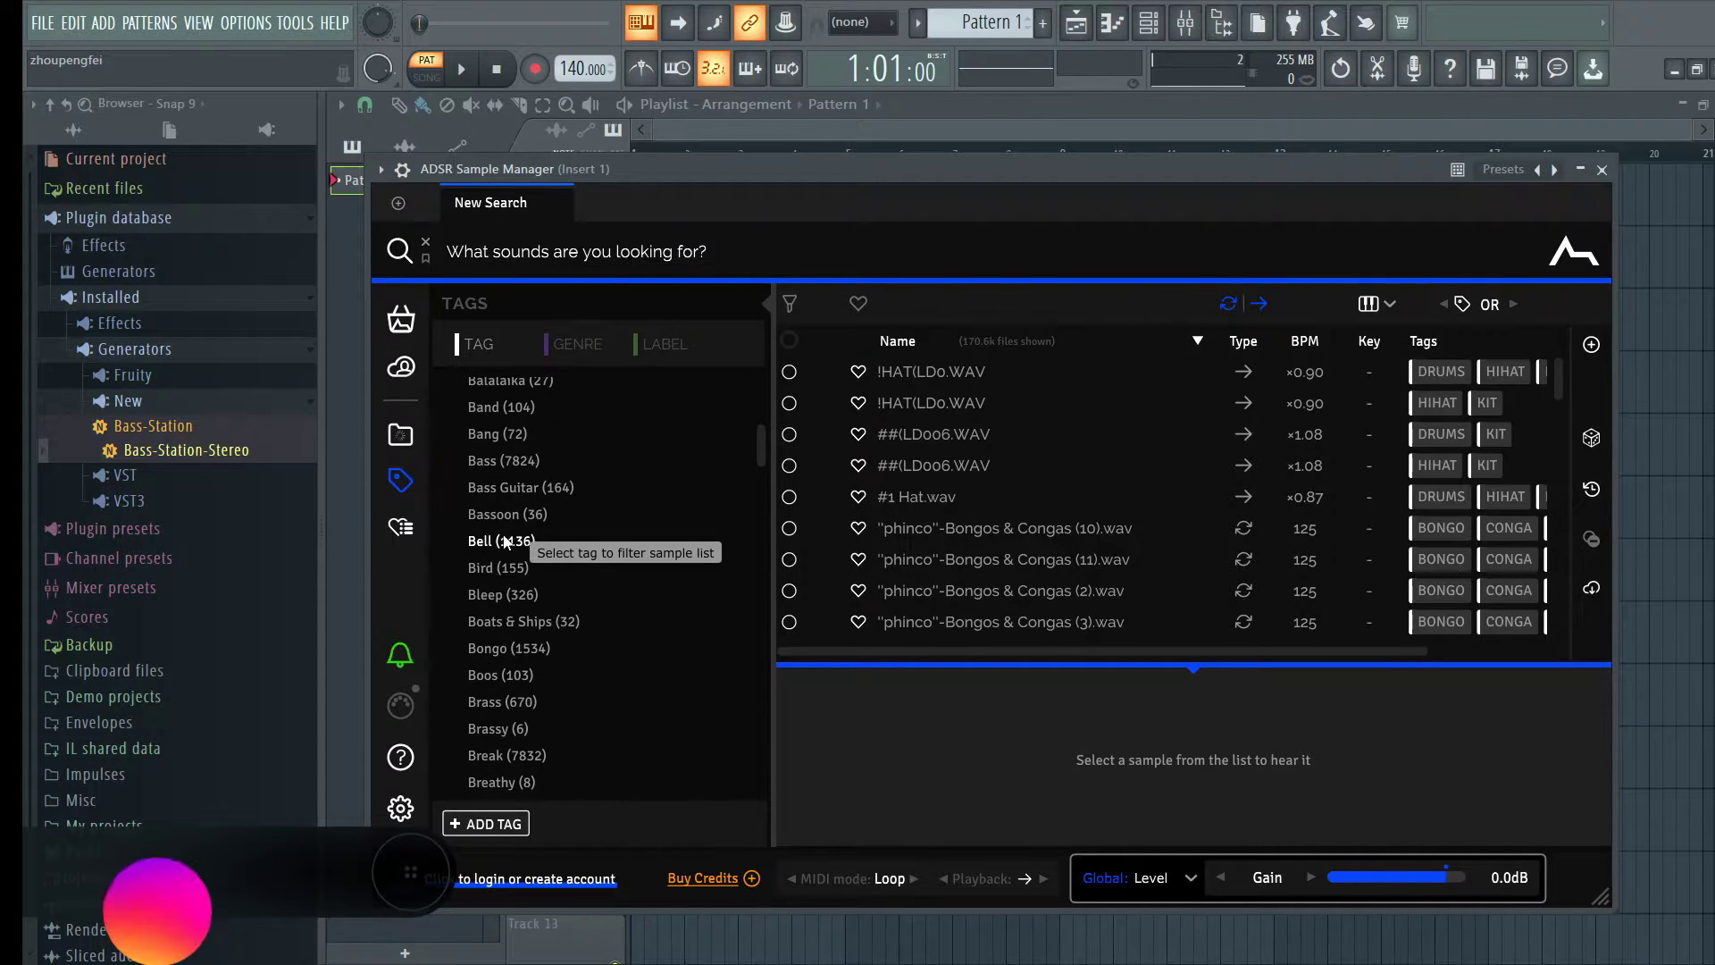
{"action": "scroll", "coordinate": [511, 447], "scroll_direction": "up", "scroll_amount": 3}
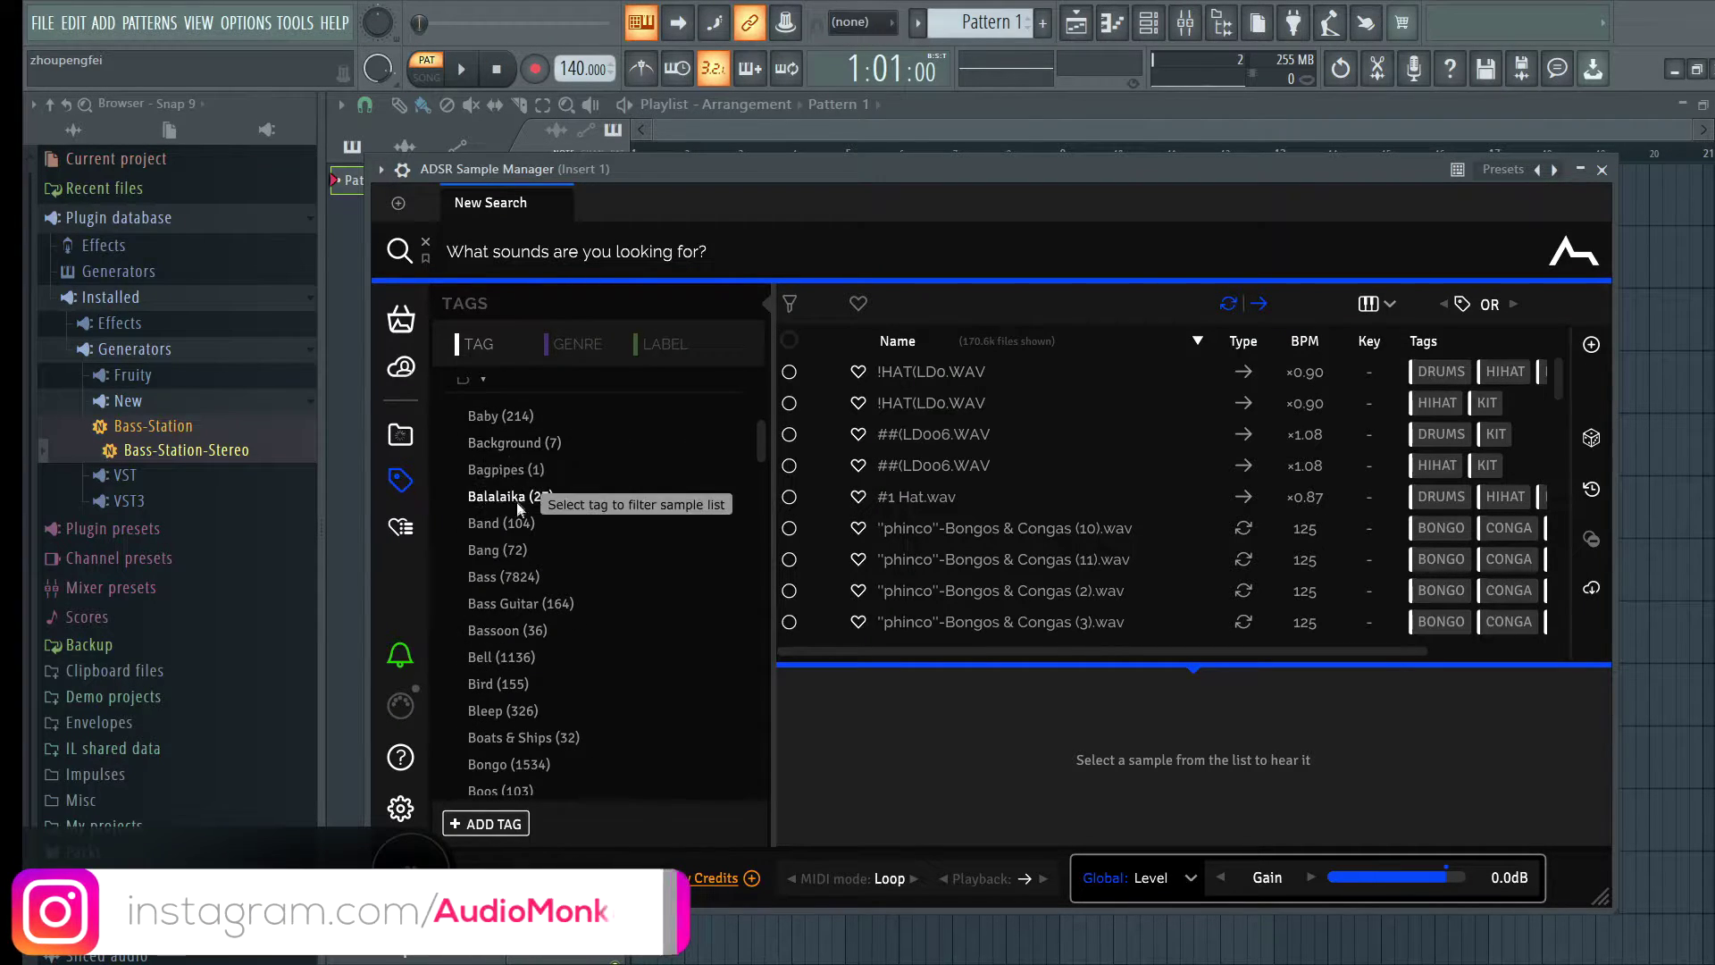
{"action": "left_click", "coordinate": [522, 659]}
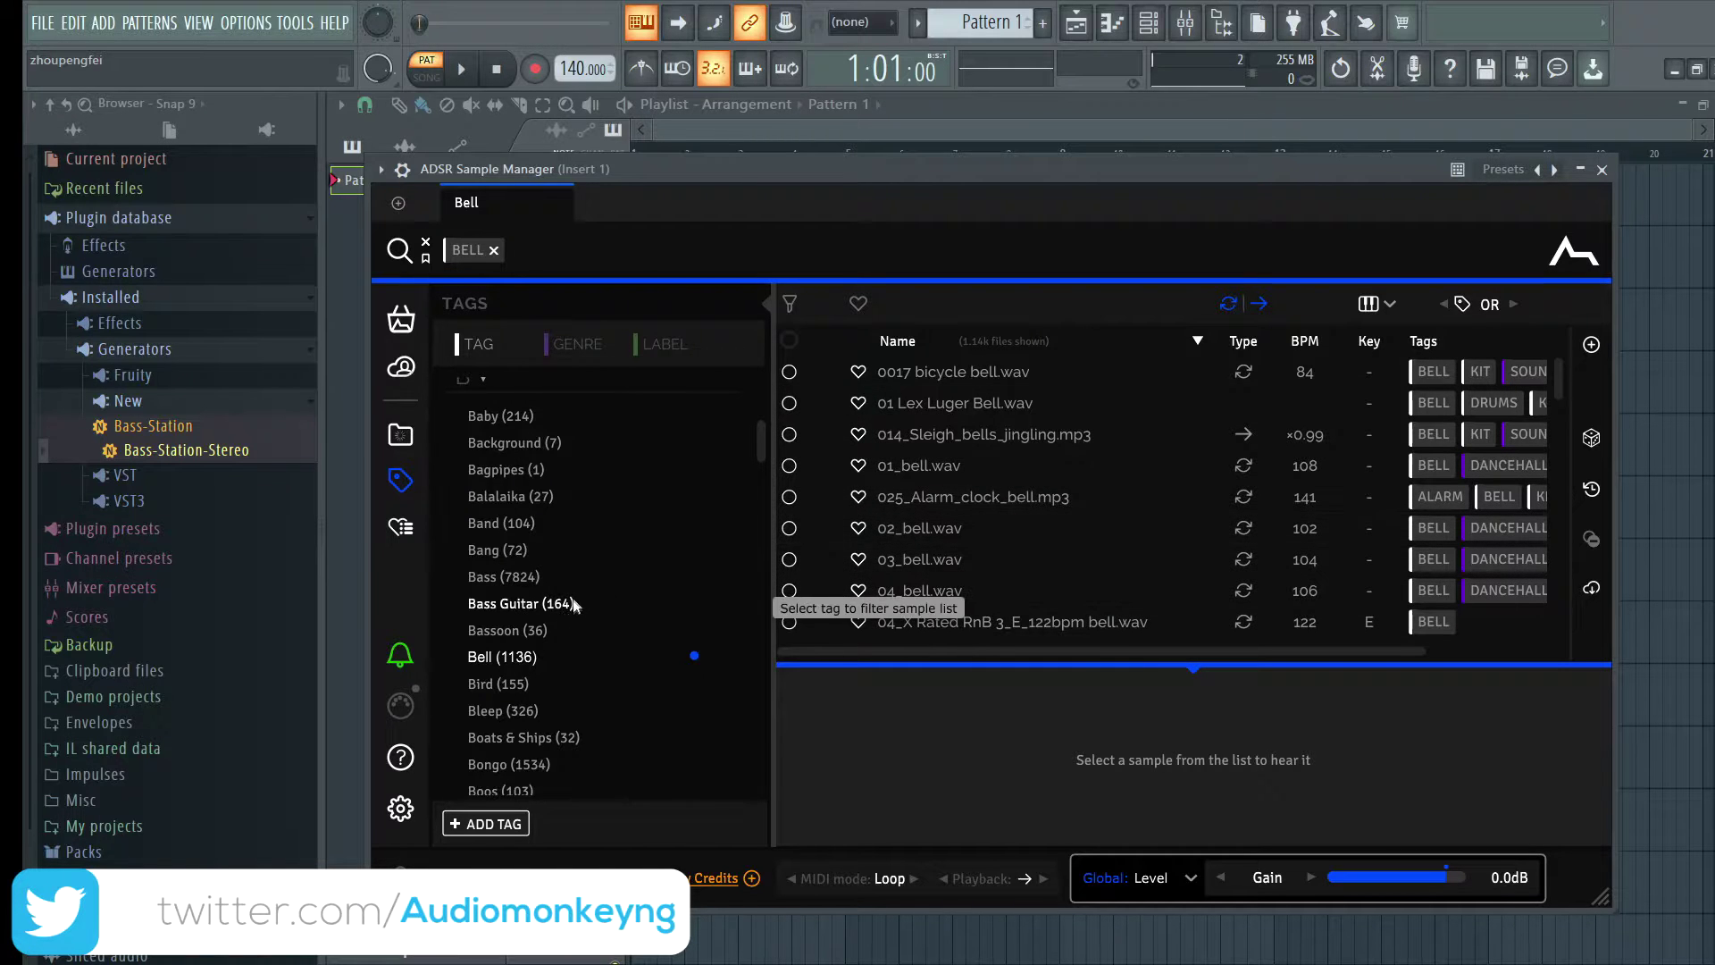
Step: Glance at the favourite collections, then browse through the rest of the tags list
{"action": "scroll", "coordinate": [527, 563], "scroll_direction": "down", "scroll_amount": 3}
{"action": "scroll", "coordinate": [511, 545], "scroll_direction": "up", "scroll_amount": 6}
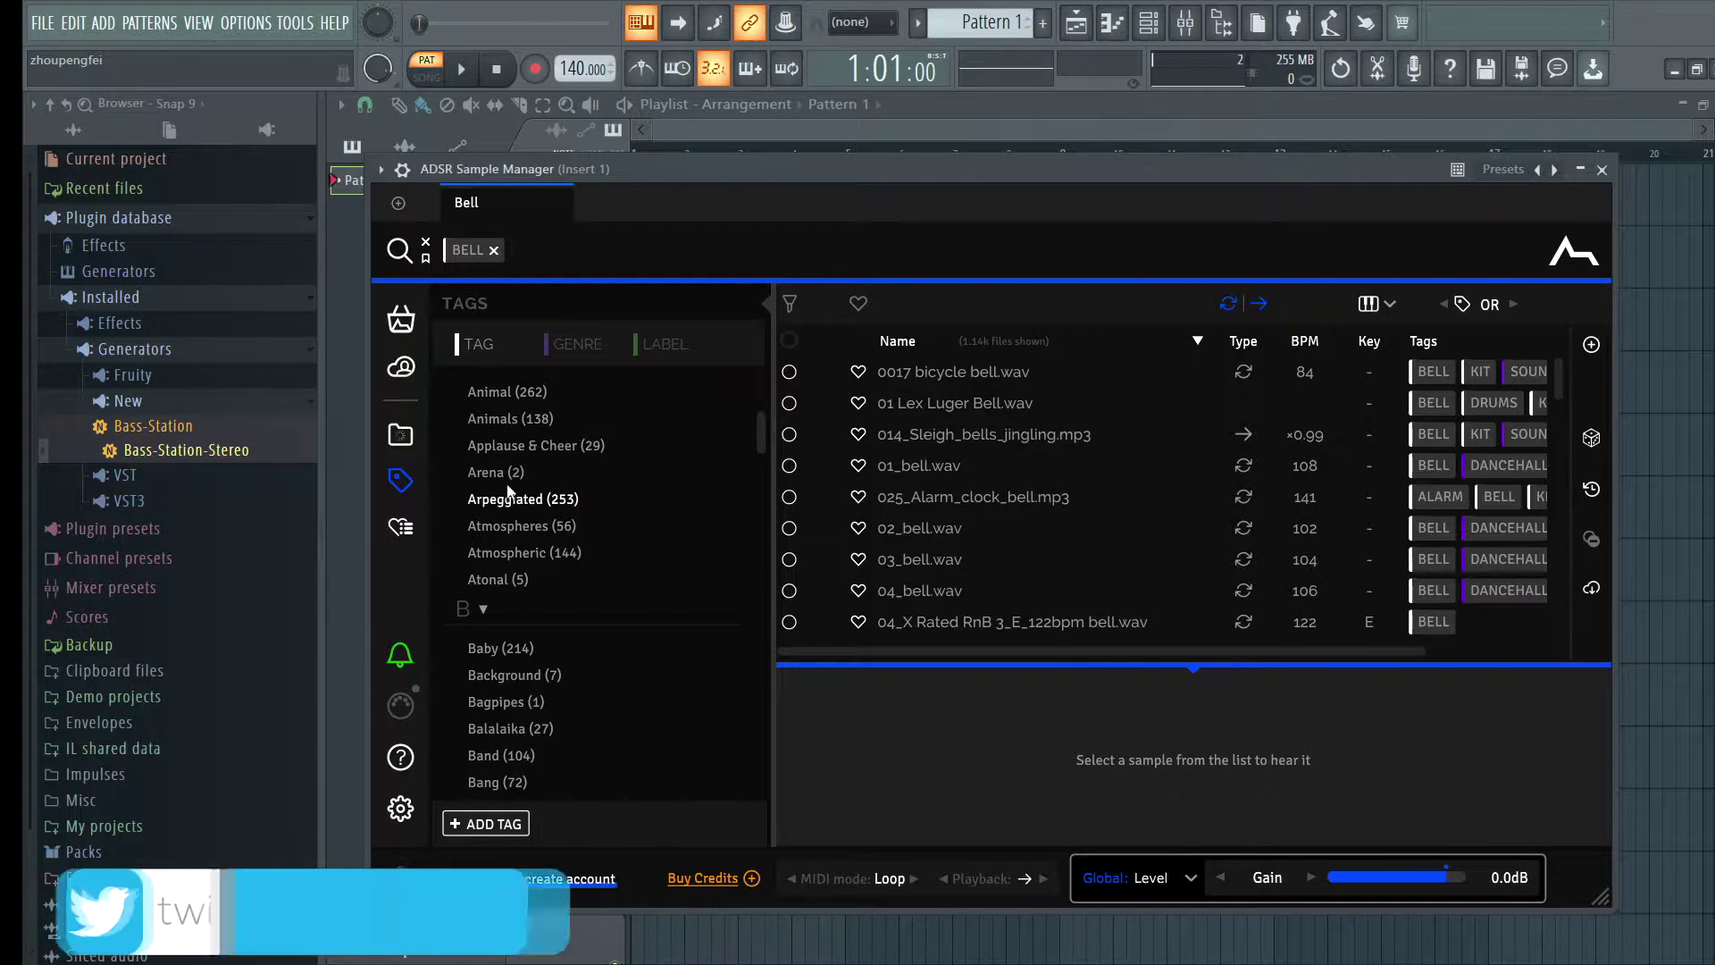
{"action": "scroll", "coordinate": [518, 491], "scroll_direction": "up", "scroll_amount": 5}
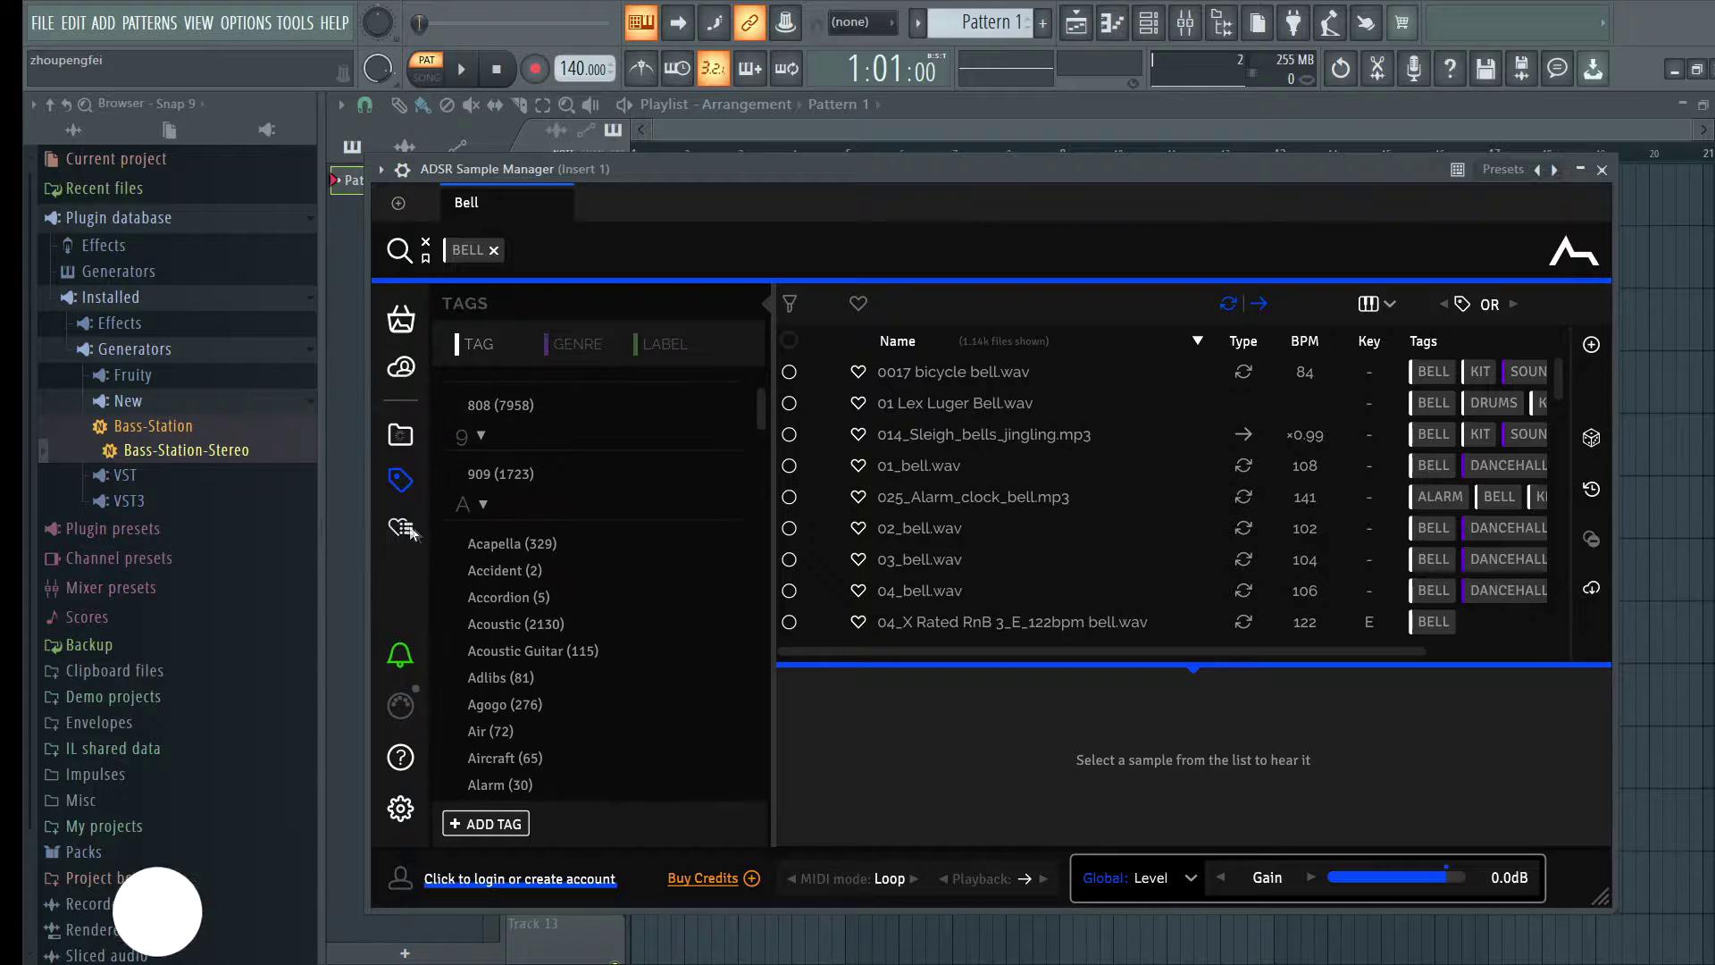
{"action": "left_click", "coordinate": [402, 527]}
{"action": "left_click", "coordinate": [400, 480]}
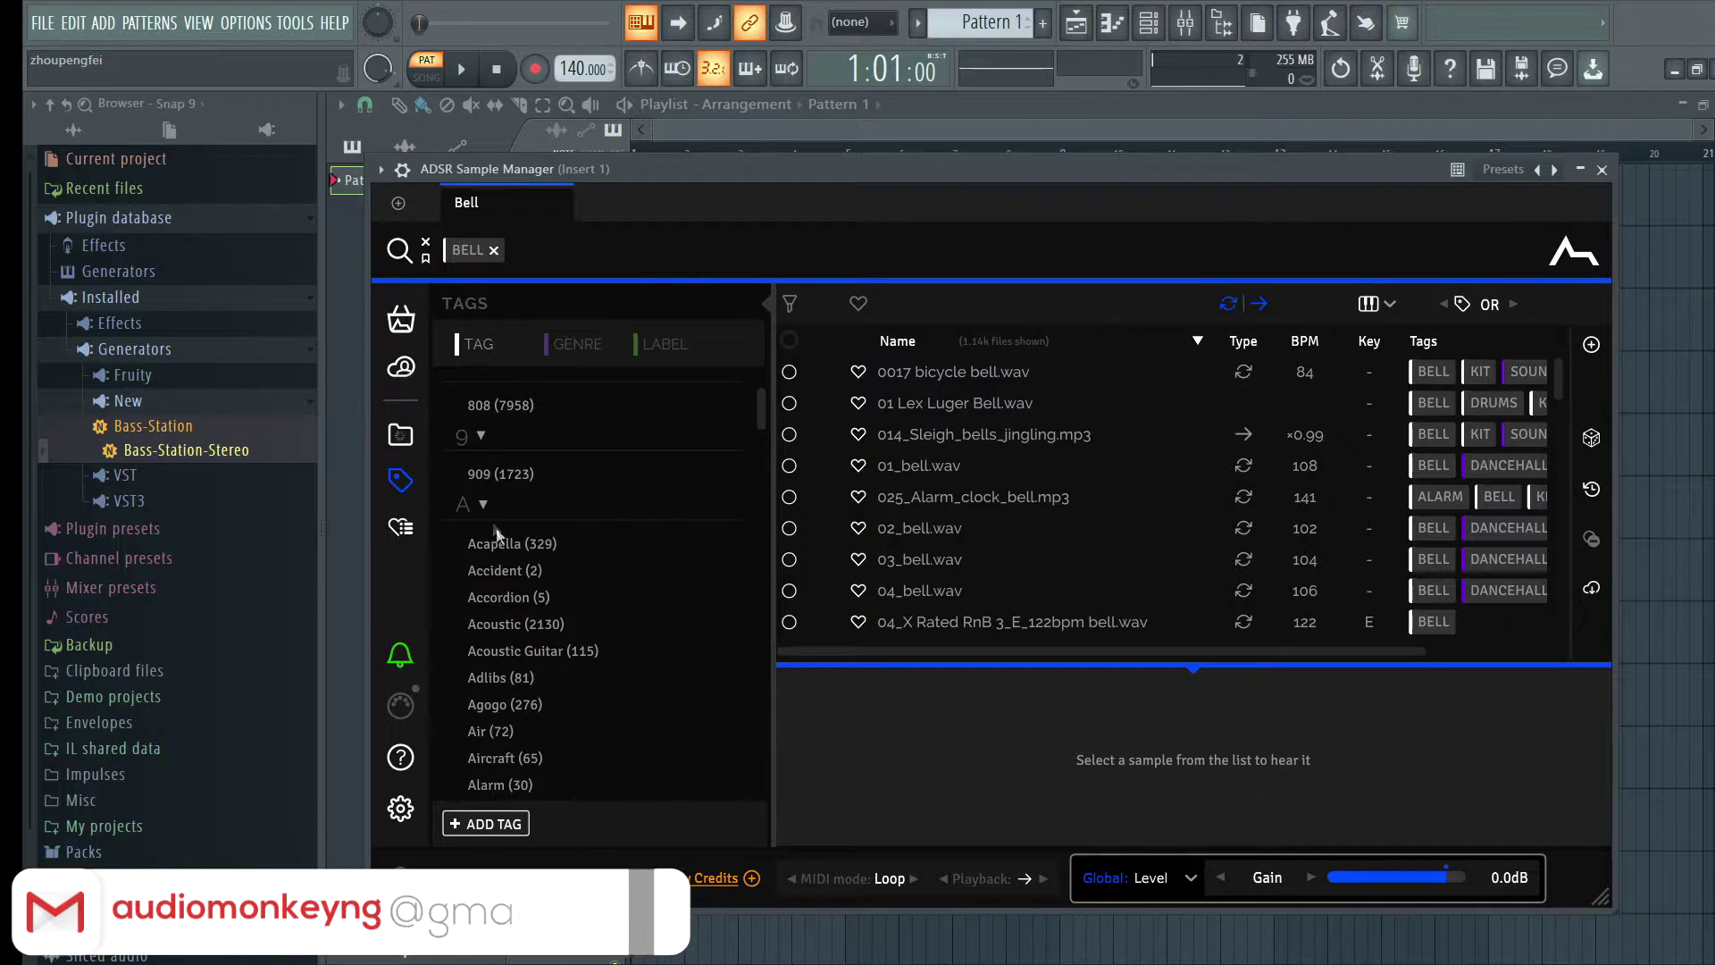
{"action": "scroll", "coordinate": [501, 598], "scroll_direction": "down", "scroll_amount": 3}
{"action": "scroll", "coordinate": [500, 598], "scroll_direction": "down", "scroll_amount": 10}
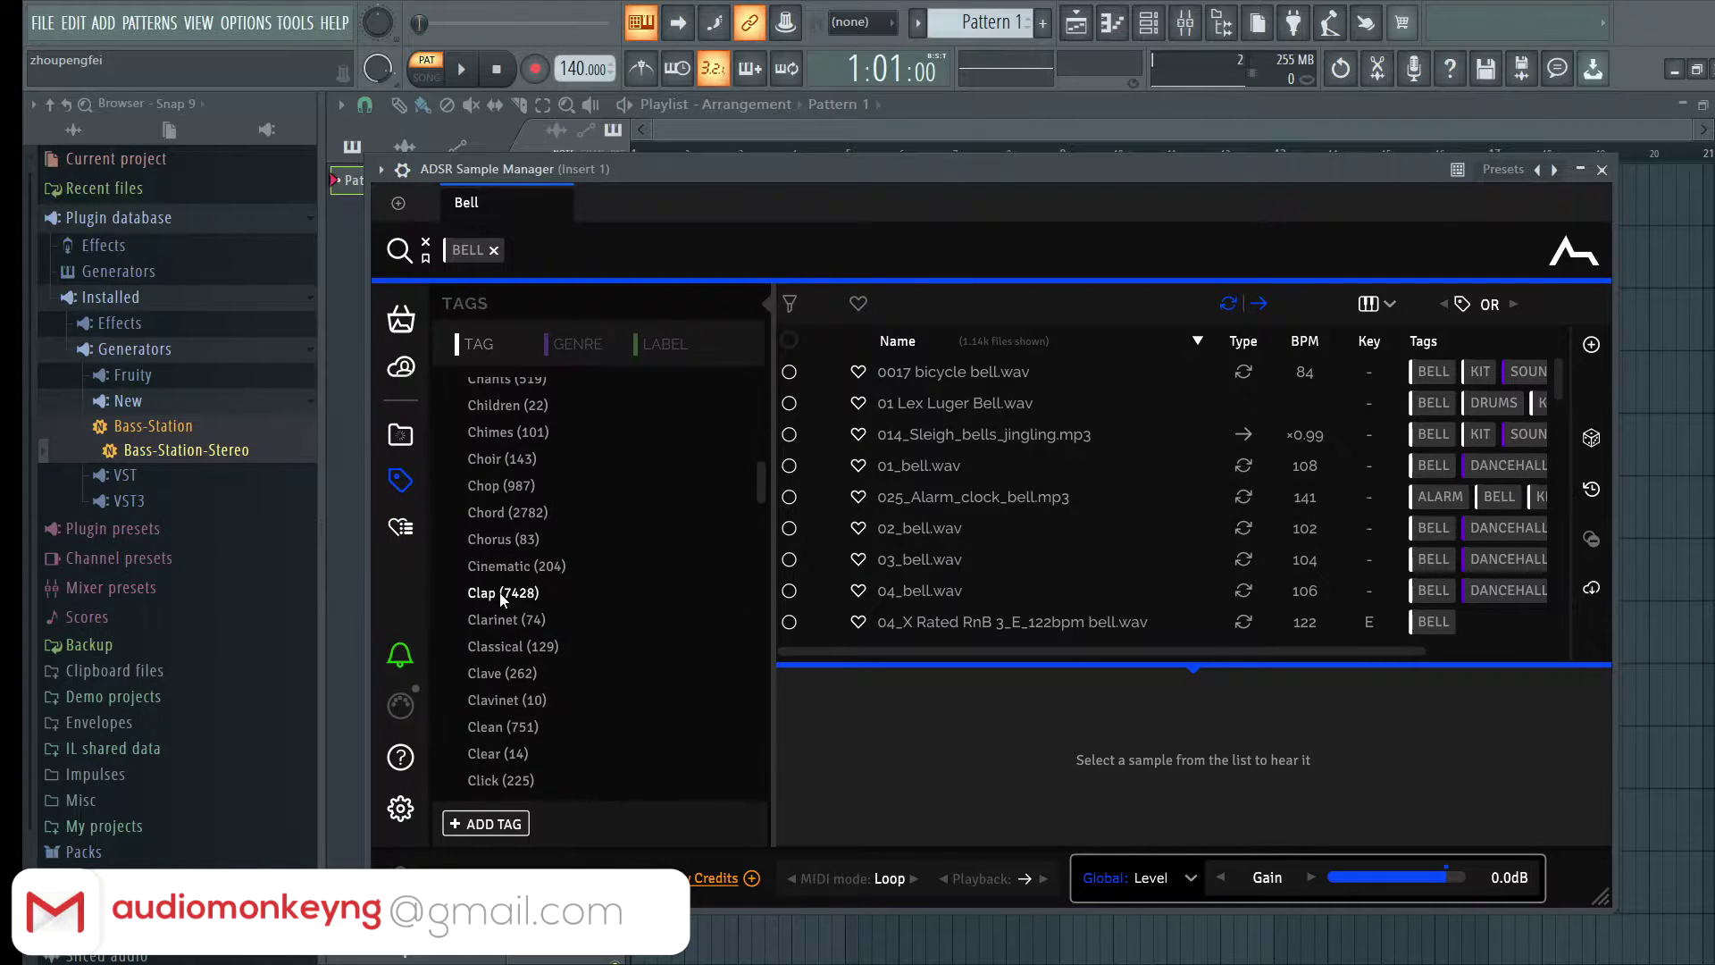
{"action": "scroll", "coordinate": [497, 603], "scroll_direction": "down", "scroll_amount": 12}
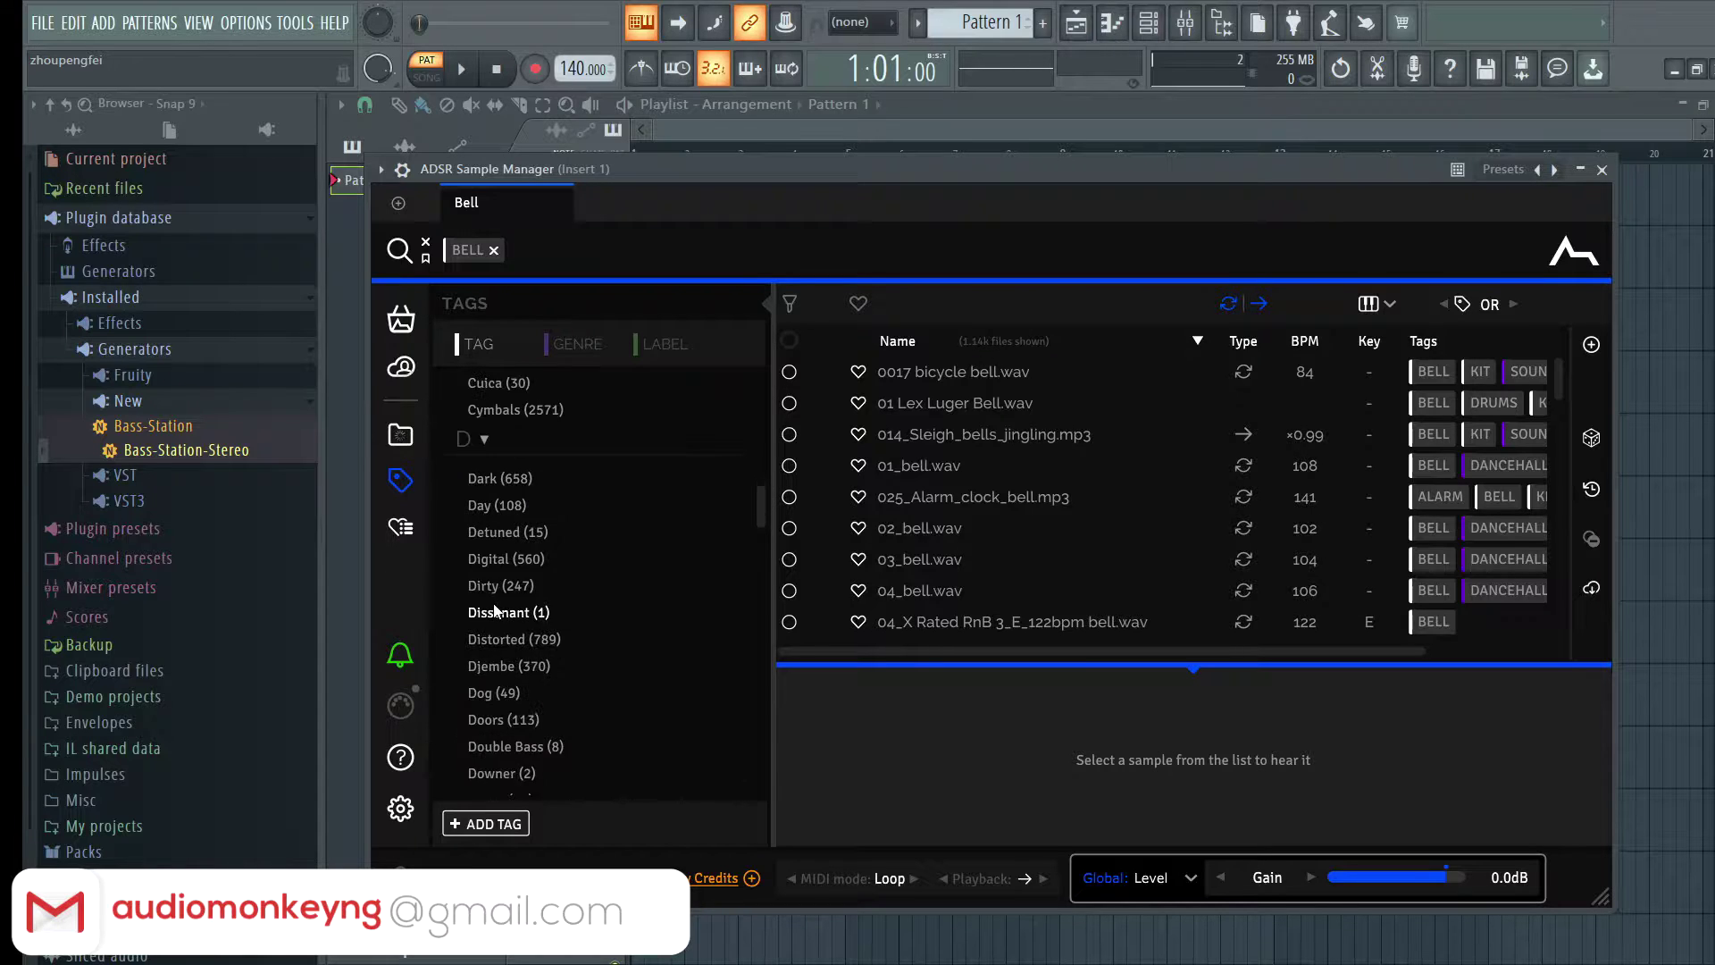
{"action": "scroll", "coordinate": [496, 605], "scroll_direction": "down", "scroll_amount": 10}
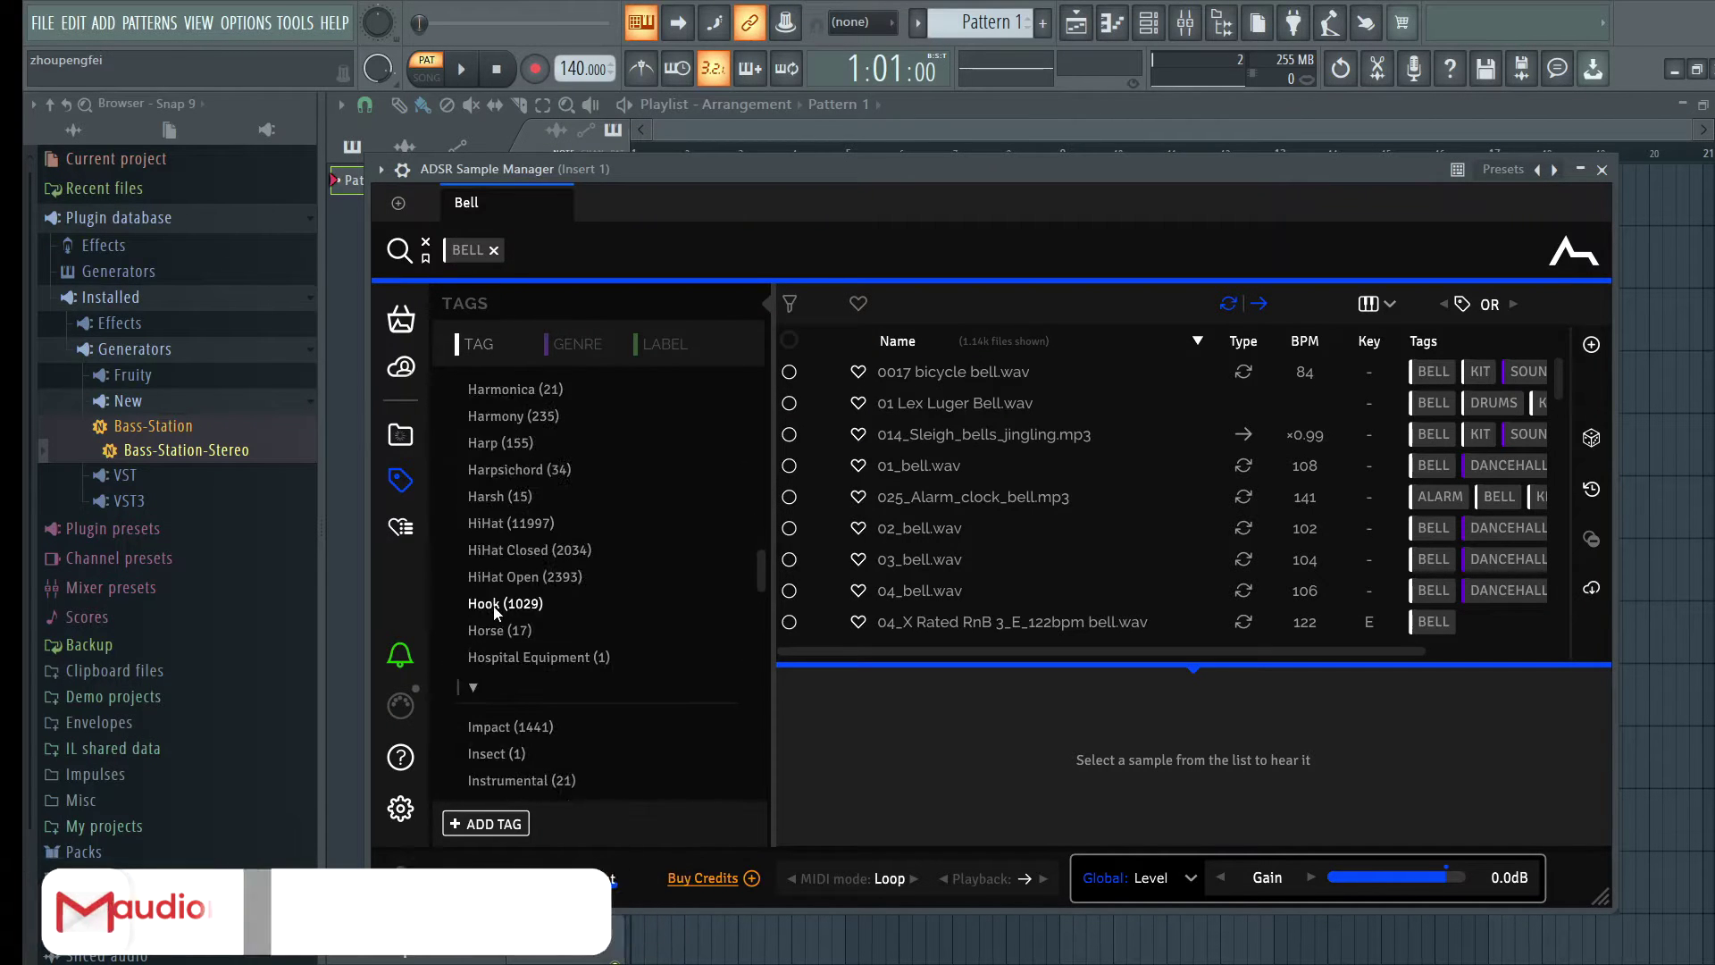
{"action": "scroll", "coordinate": [497, 610], "scroll_direction": "down", "scroll_amount": 12}
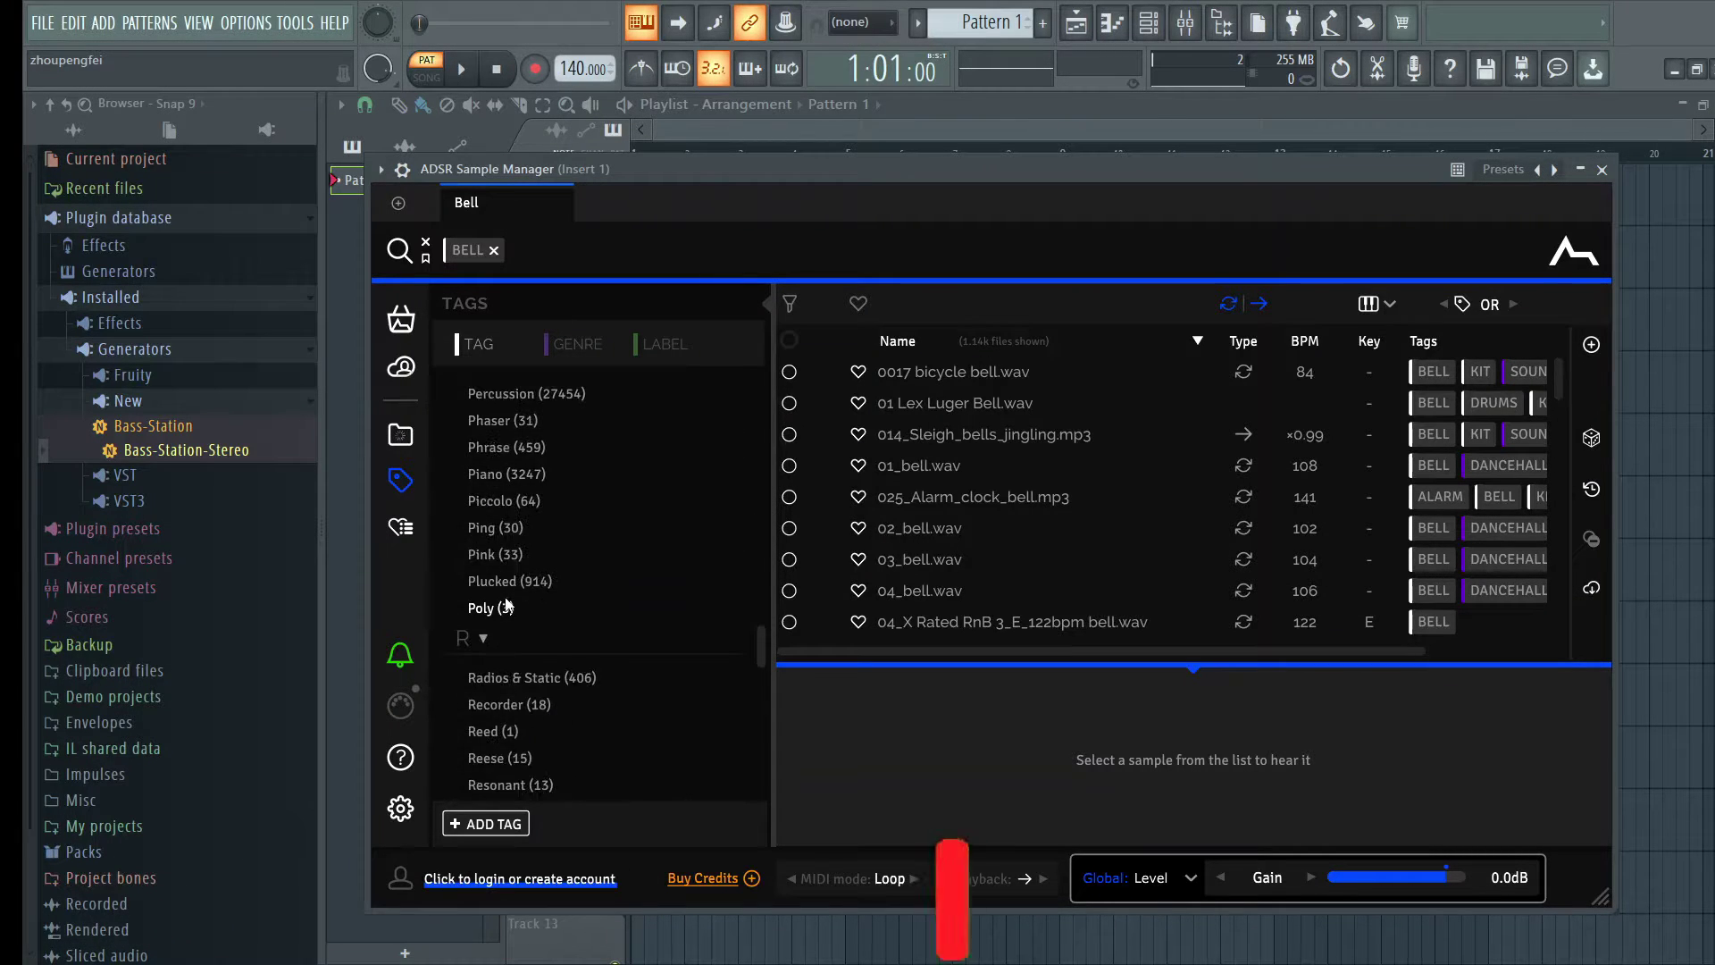
{"action": "scroll", "coordinate": [511, 603], "scroll_direction": "down", "scroll_amount": 10}
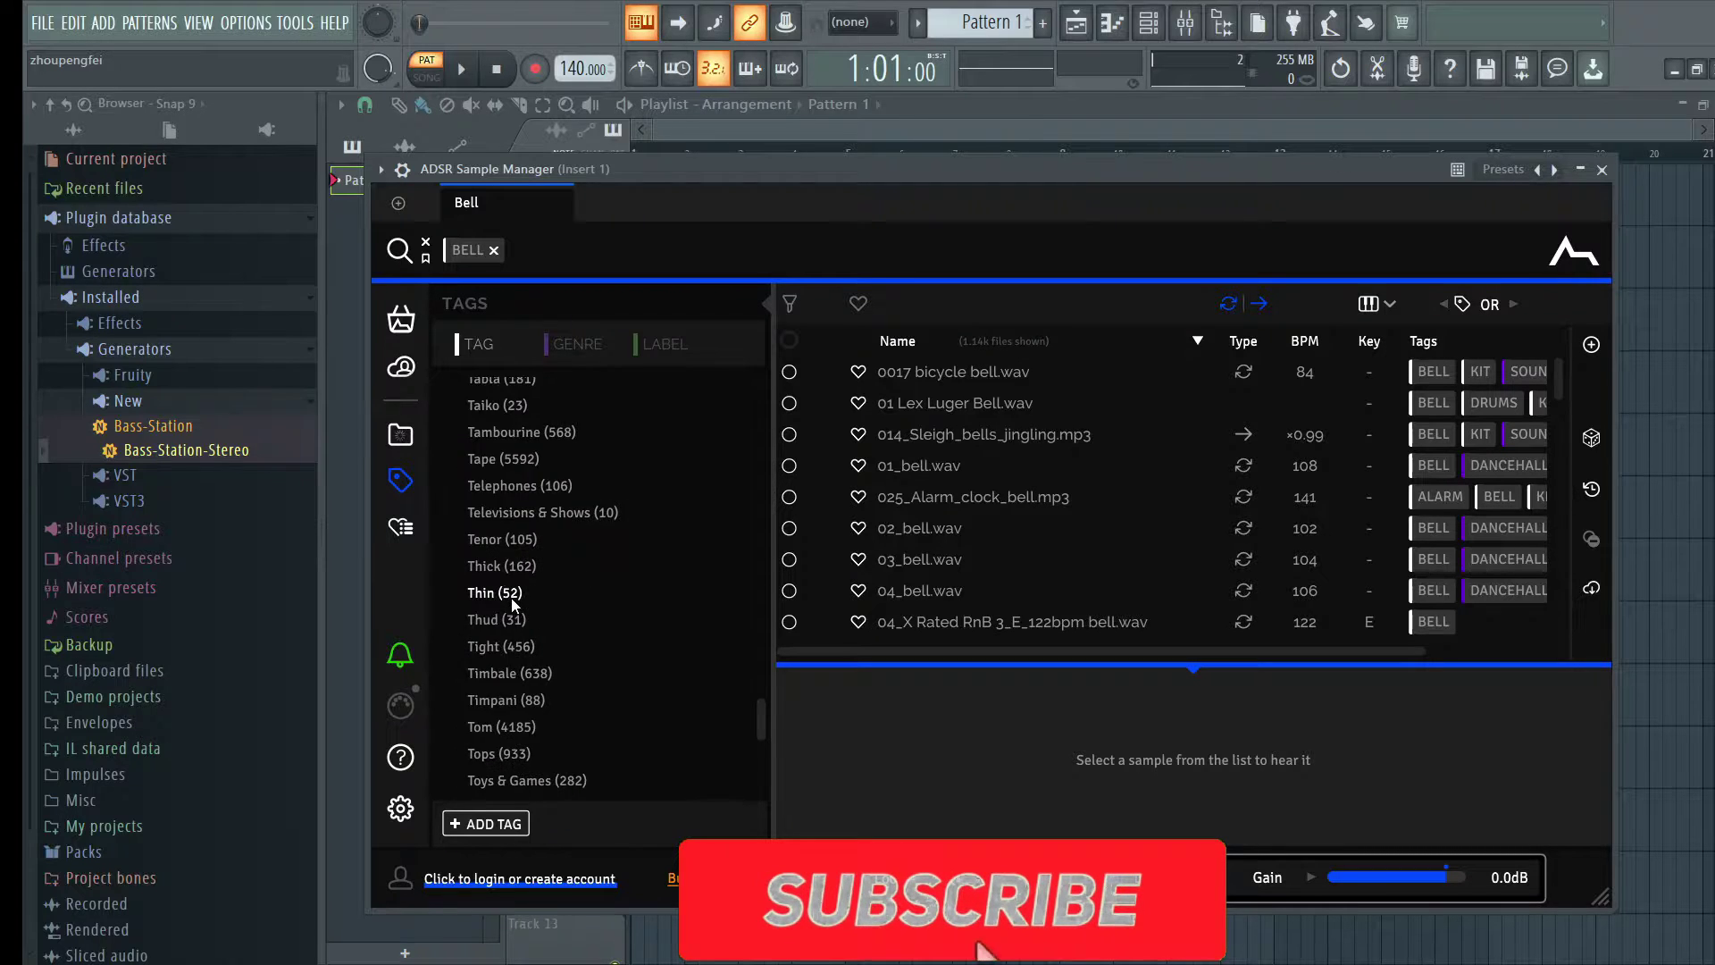
{"action": "scroll", "coordinate": [517, 598], "scroll_direction": "up", "scroll_amount": 20}
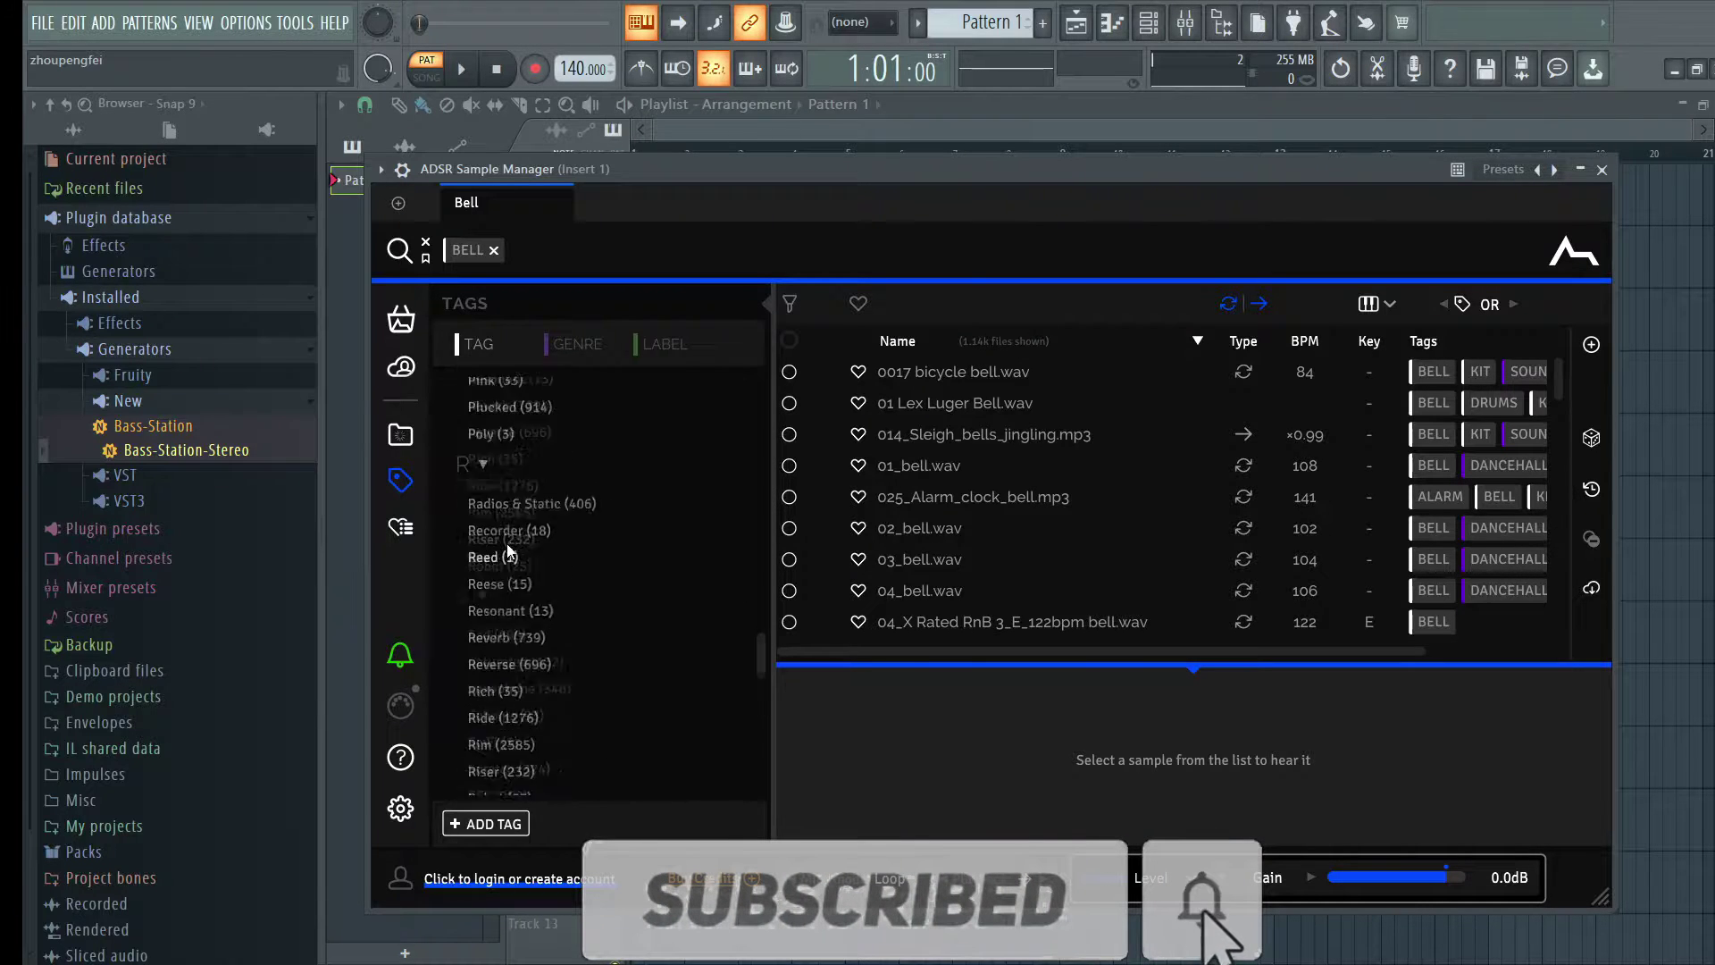
{"action": "scroll", "coordinate": [506, 540], "scroll_direction": "up", "scroll_amount": 20}
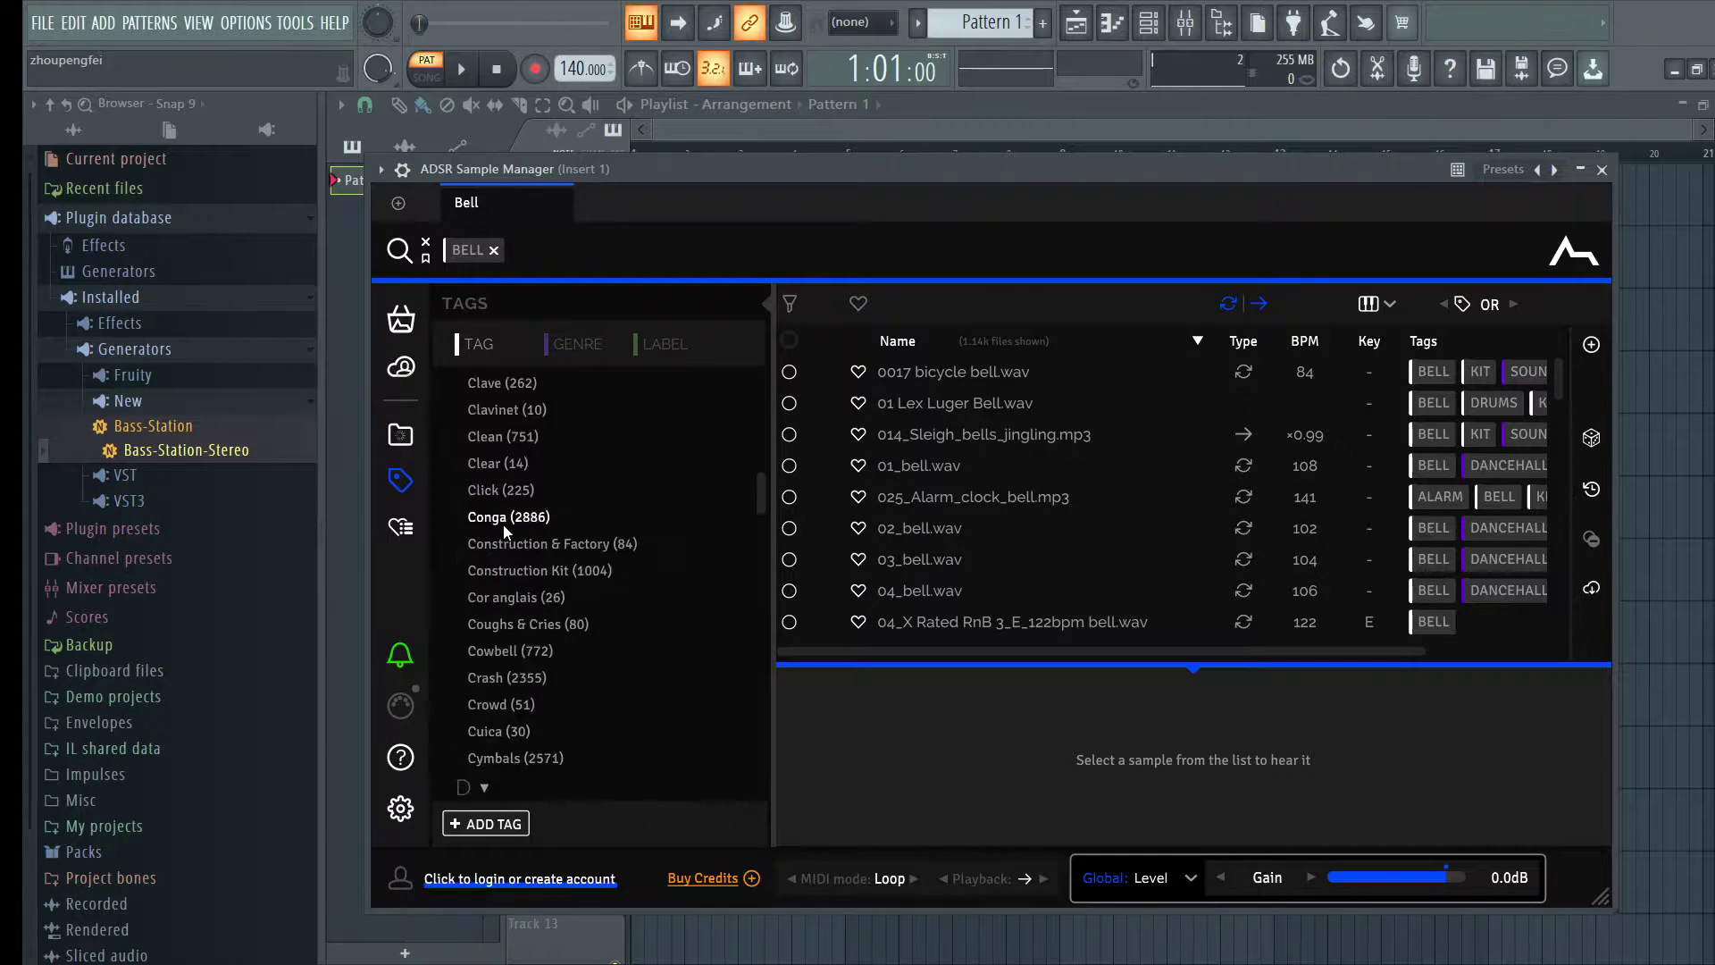
{"action": "scroll", "coordinate": [514, 491], "scroll_direction": "up", "scroll_amount": 5}
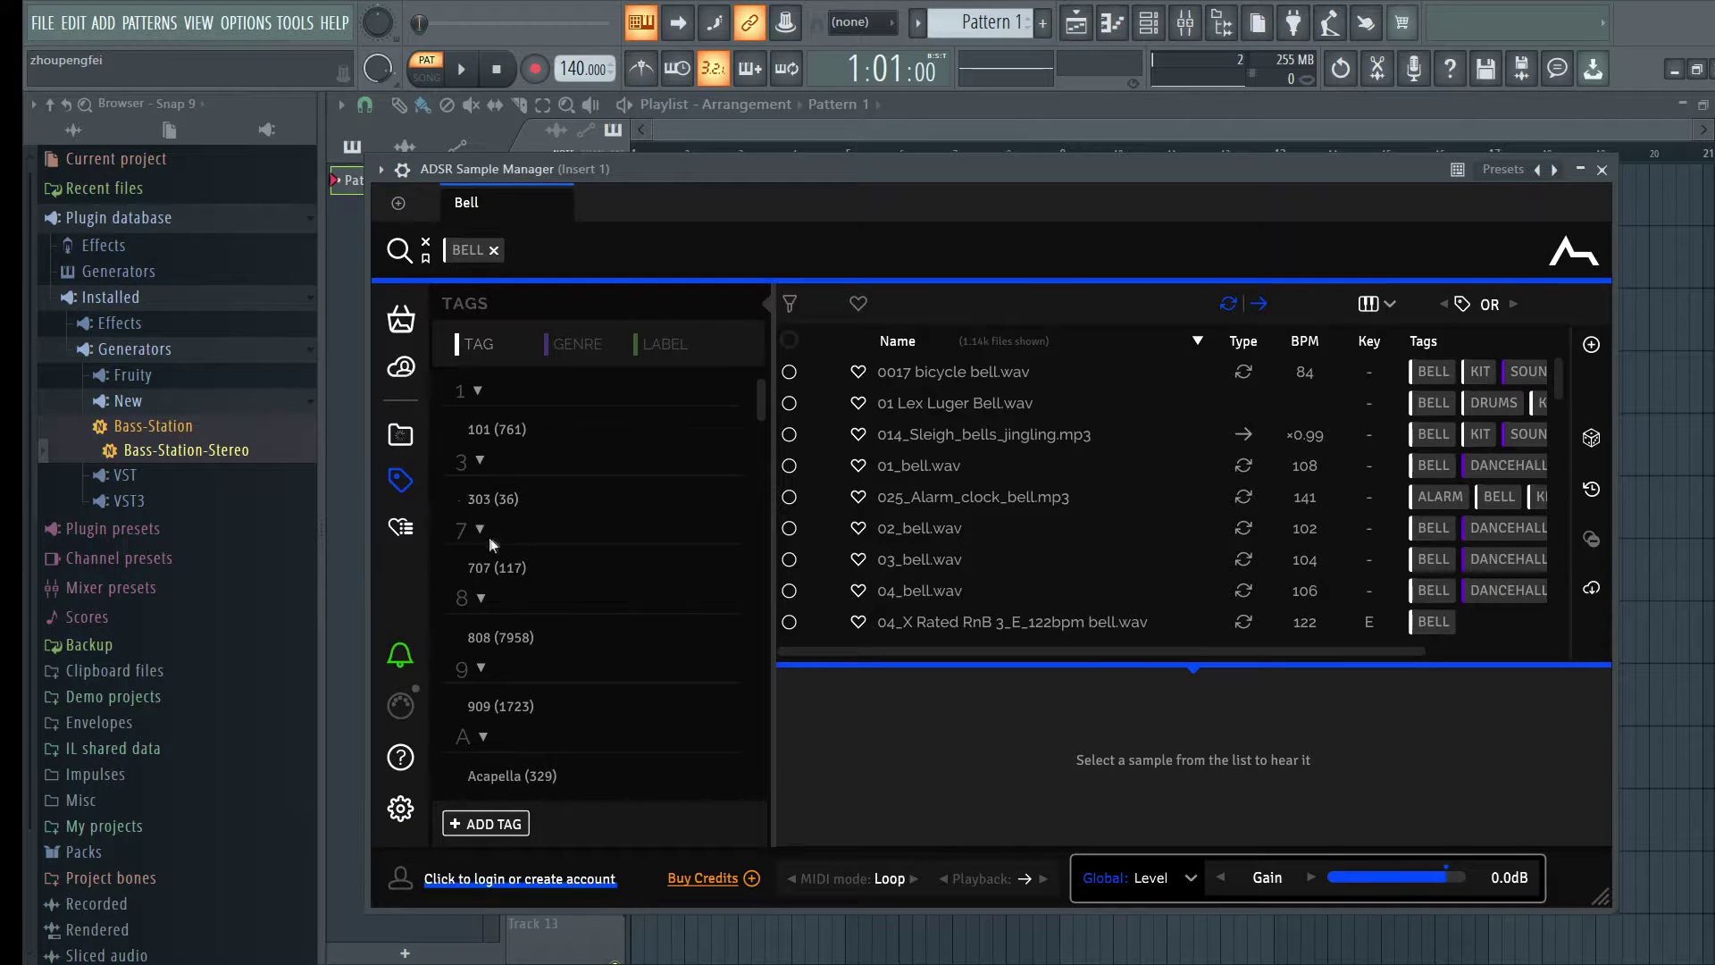
Step: Open the ADSR Store, peek at the account sign-in, and scroll through the featured sounds
{"action": "left_click", "coordinate": [415, 313]}
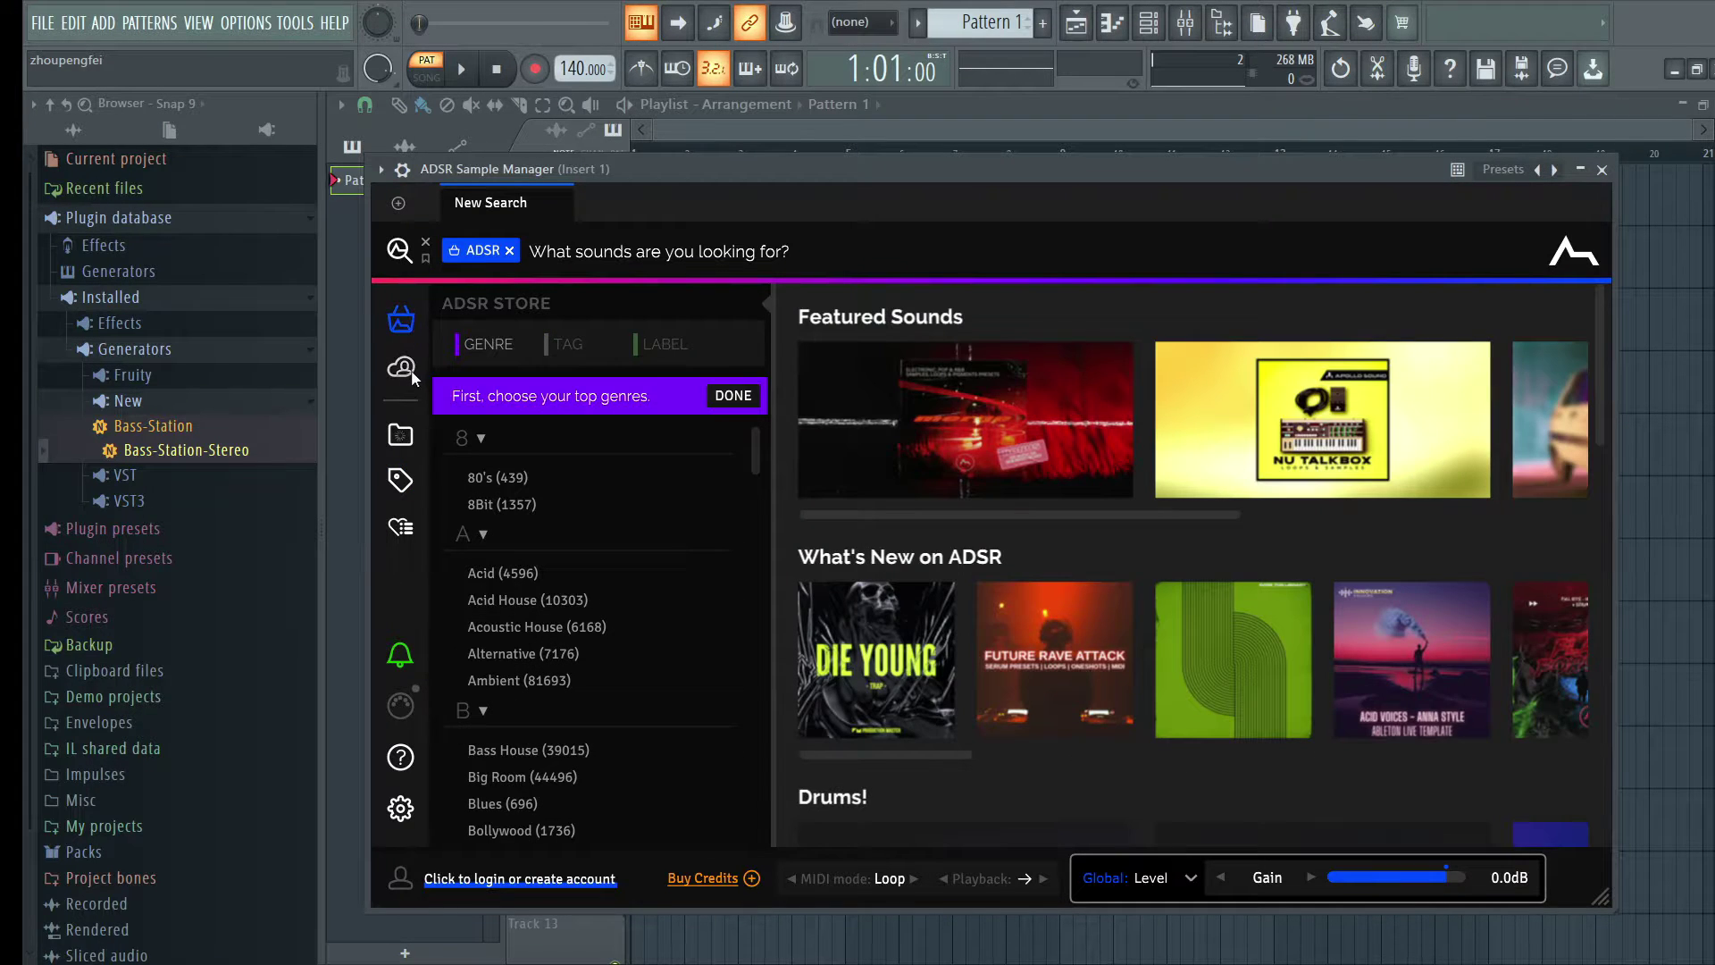
{"action": "left_click", "coordinate": [402, 371]}
{"action": "left_click", "coordinate": [404, 329]}
{"action": "scroll", "coordinate": [1090, 508], "scroll_direction": "down", "scroll_amount": 5}
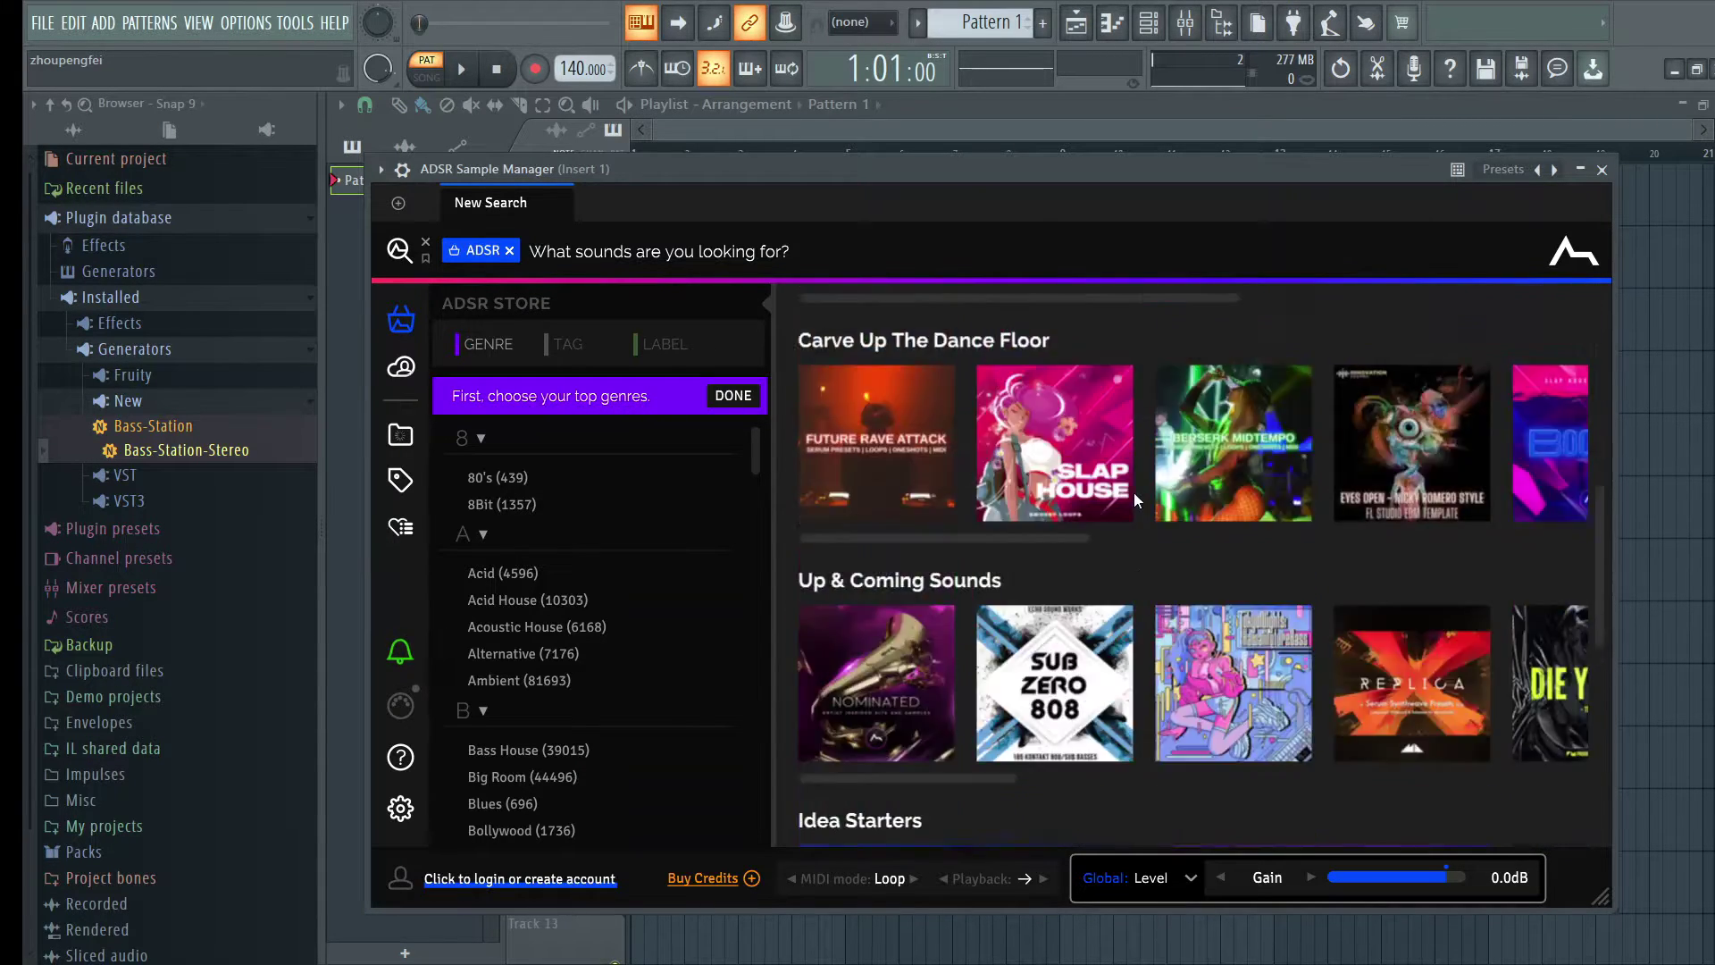
{"action": "scroll", "coordinate": [1133, 491], "scroll_direction": "up", "scroll_amount": 5}
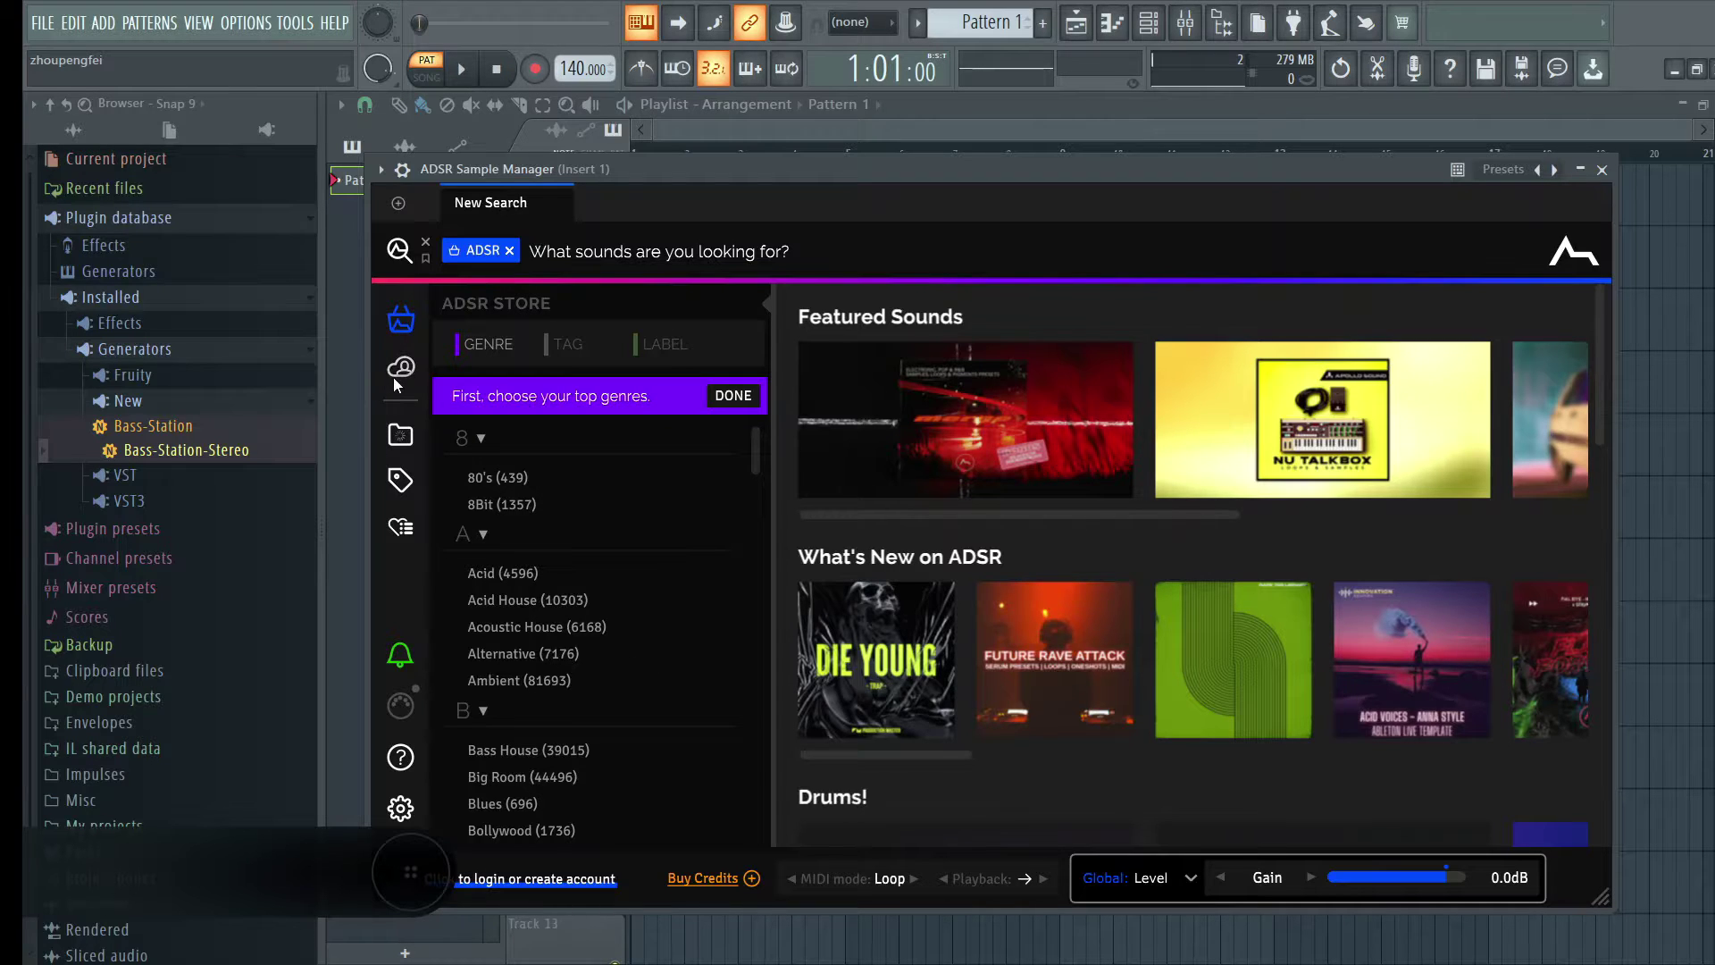
Step: Return to the libraries view with the Bell results and lower the window to reveal the Mixer
{"action": "left_click", "coordinate": [401, 436]}
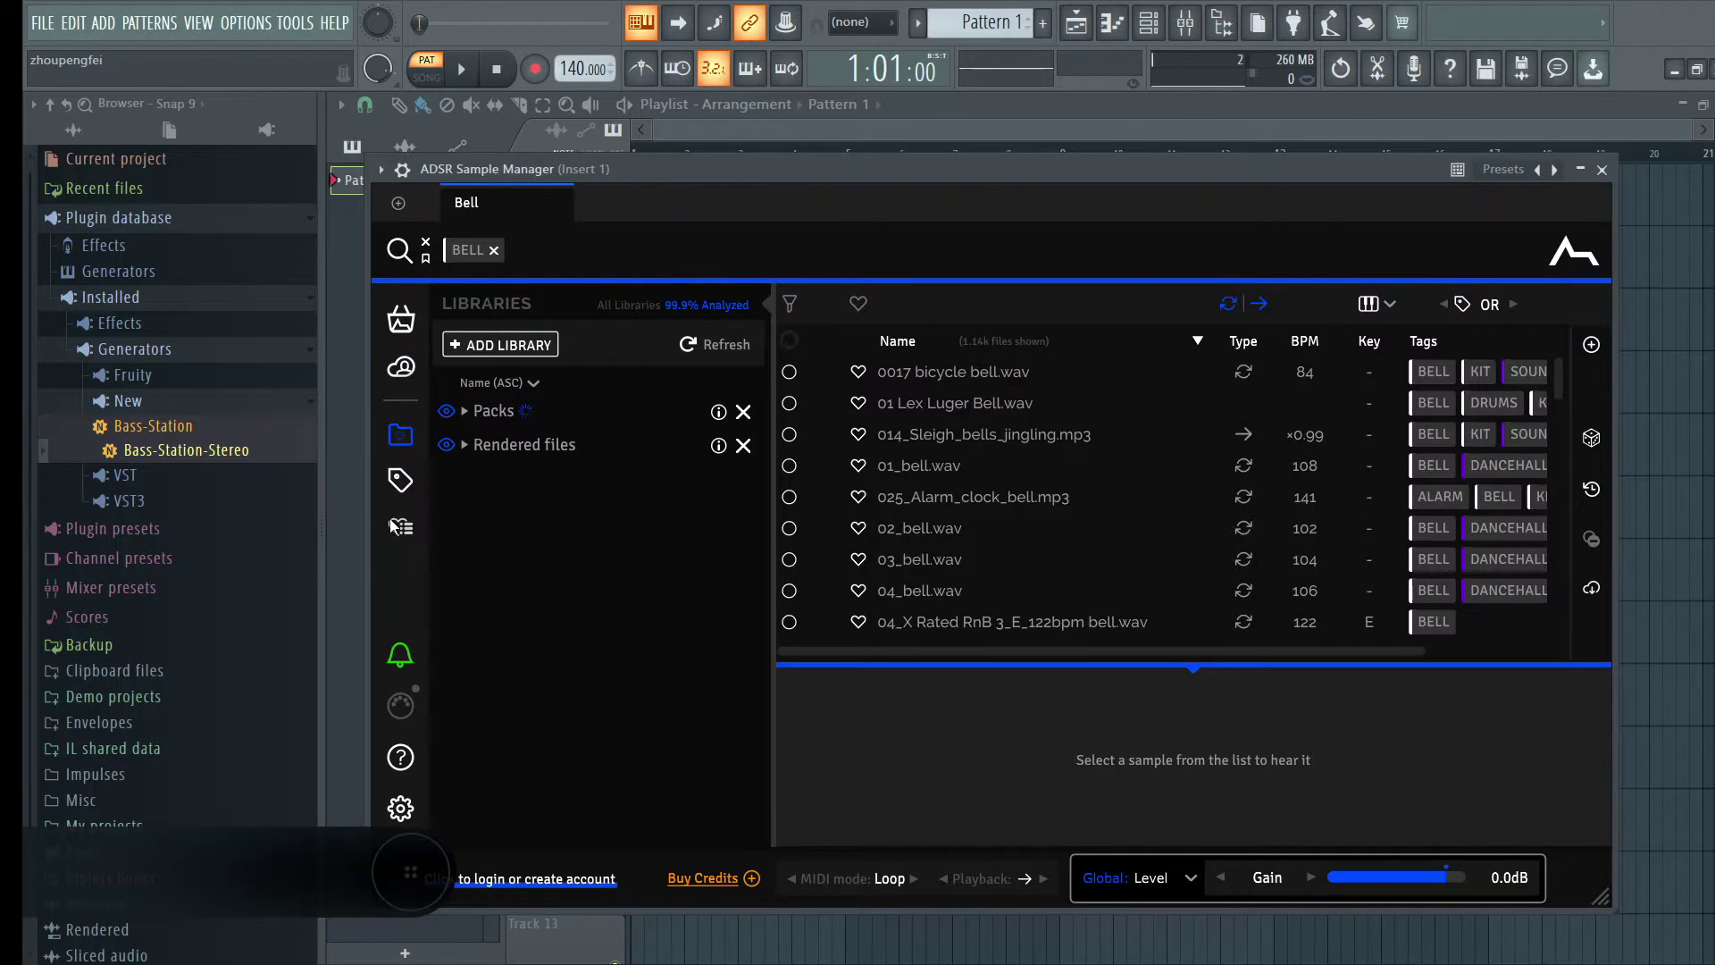
{"action": "left_click_drag", "start_coordinate": [946, 180], "coordinate": [931, 216]}
{"action": "left_click_drag", "start_coordinate": [1060, 279], "coordinate": [1223, 234]}
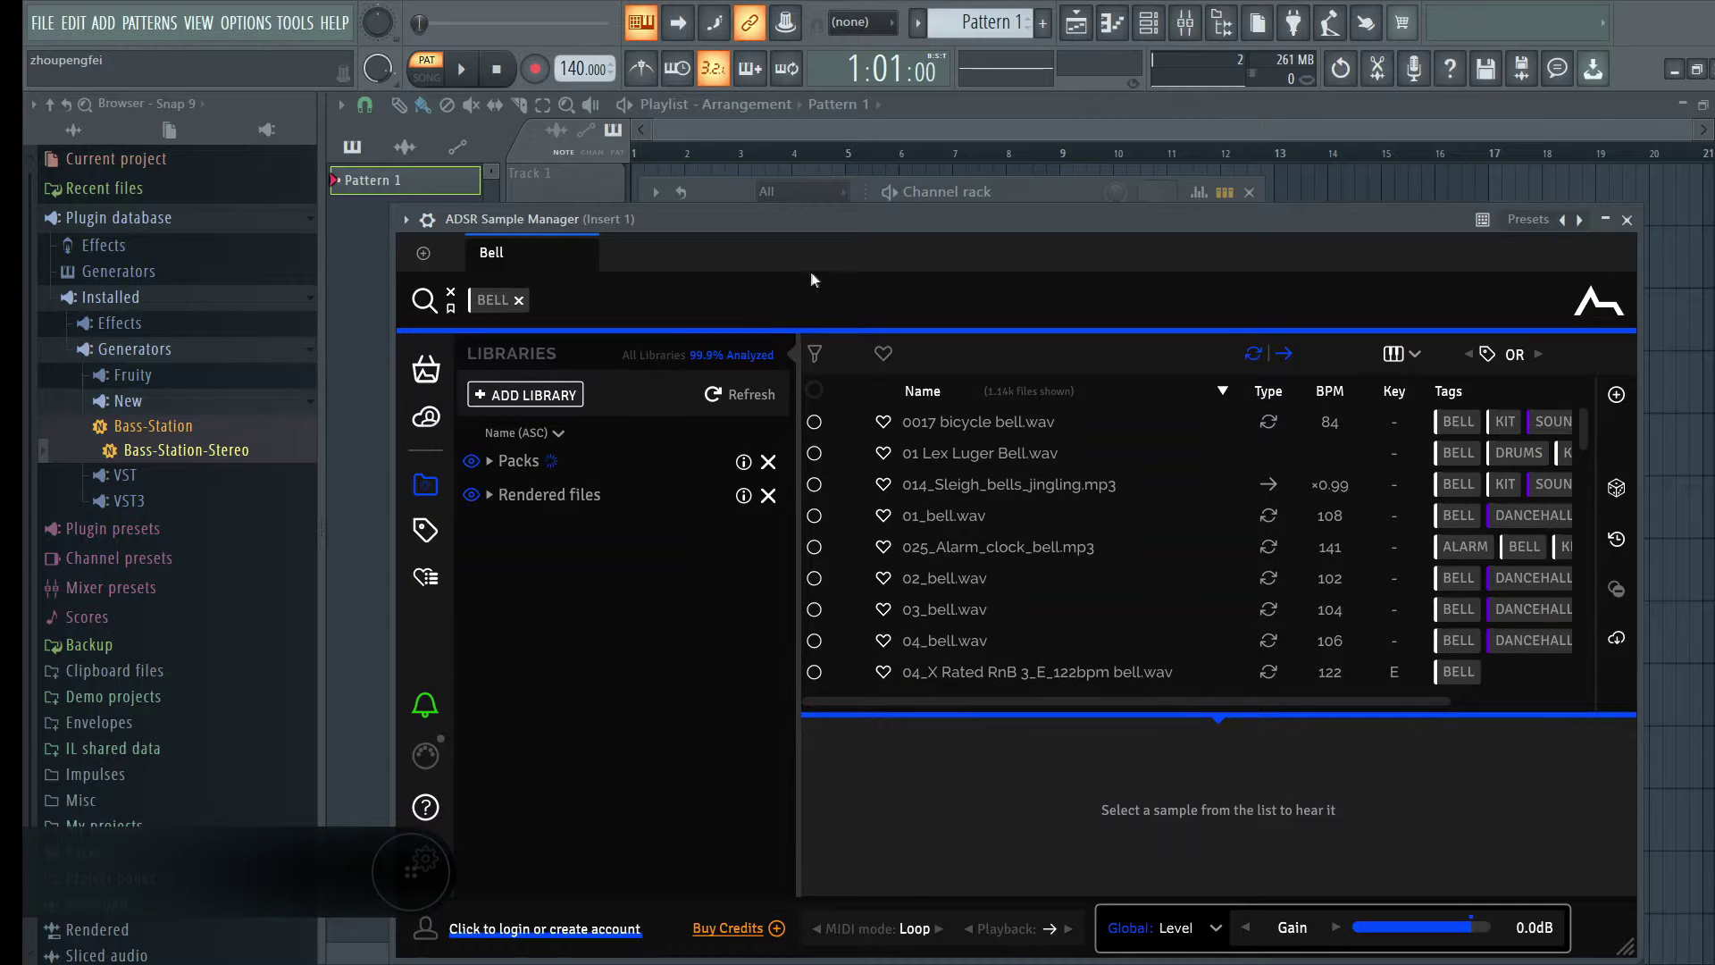
{"action": "left_click_drag", "start_coordinate": [968, 228], "coordinate": [931, 575]}
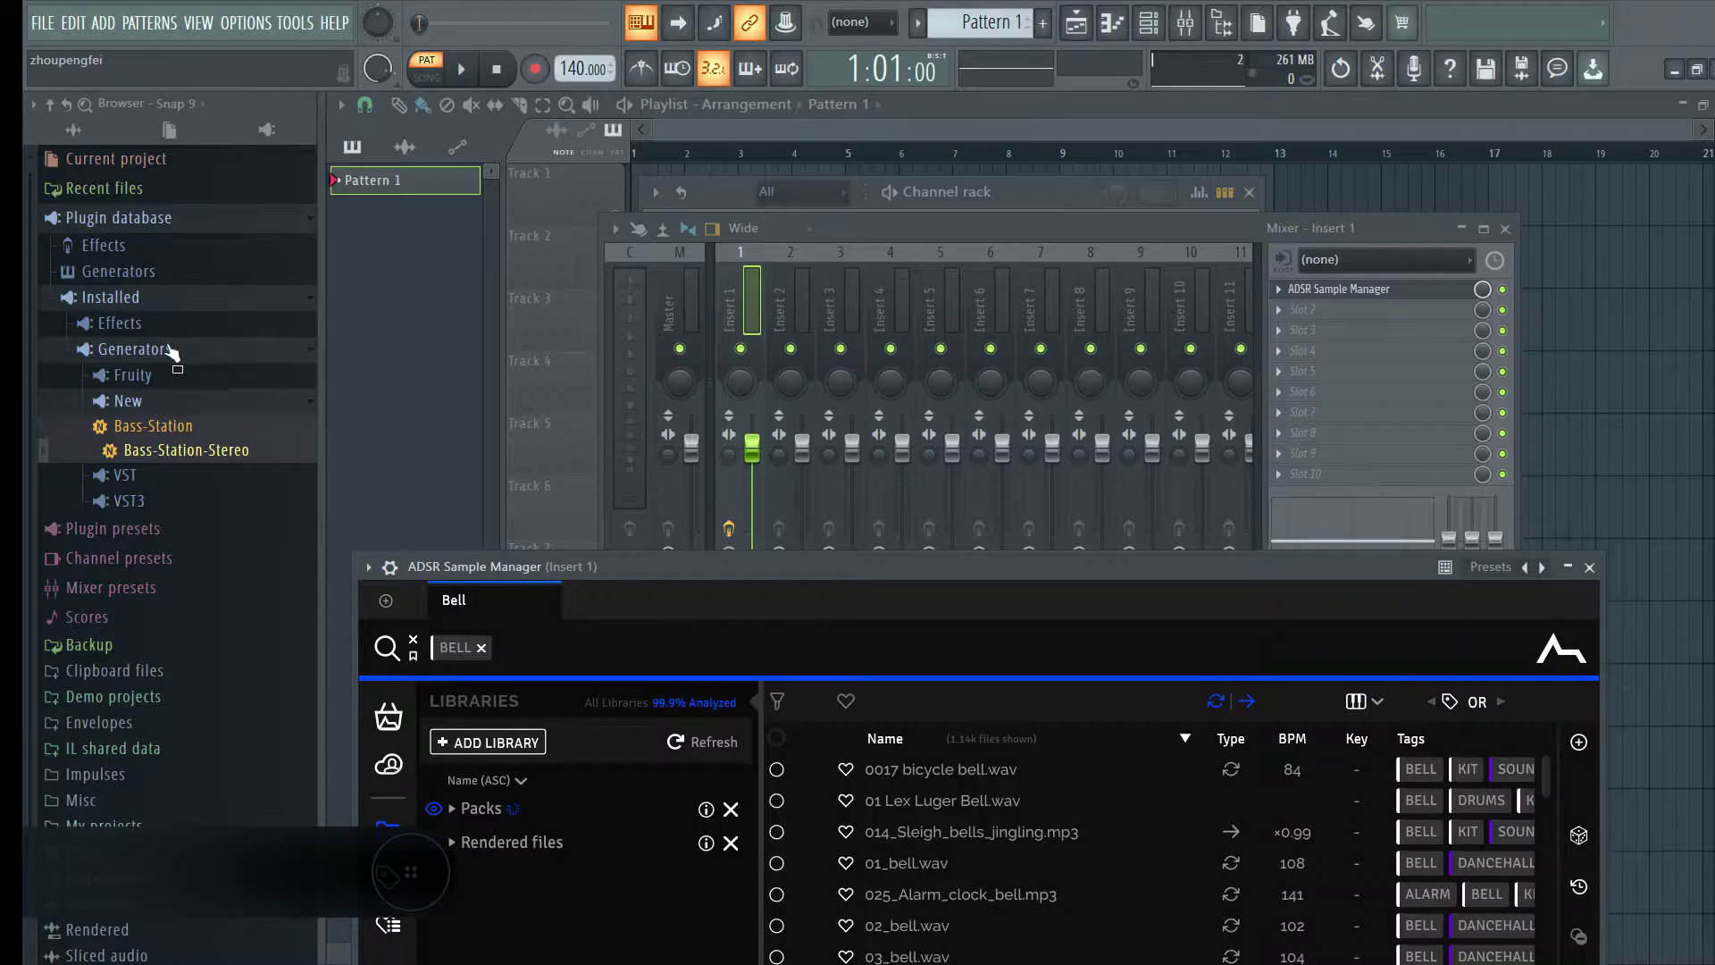
Step: Collapse the Plugin database in the browser and expand the Packs and 4. new2022 folders
{"action": "left_click", "coordinate": [170, 297]}
{"action": "left_click", "coordinate": [172, 218]}
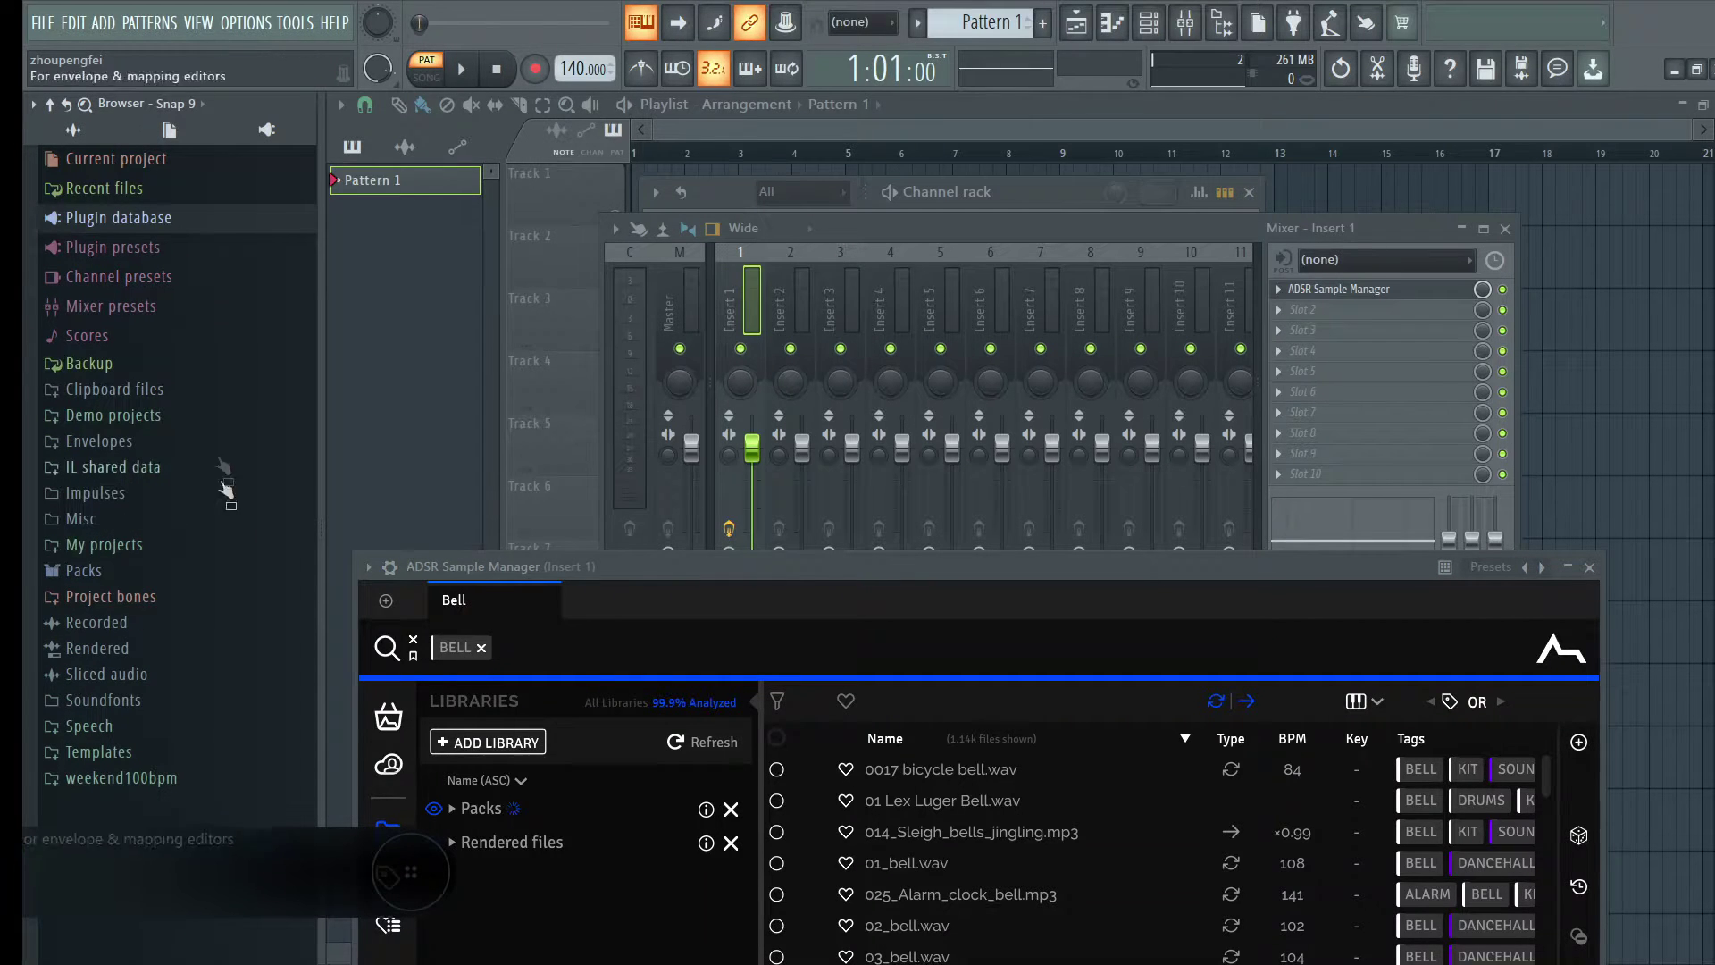
{"action": "left_click", "coordinate": [219, 570]}
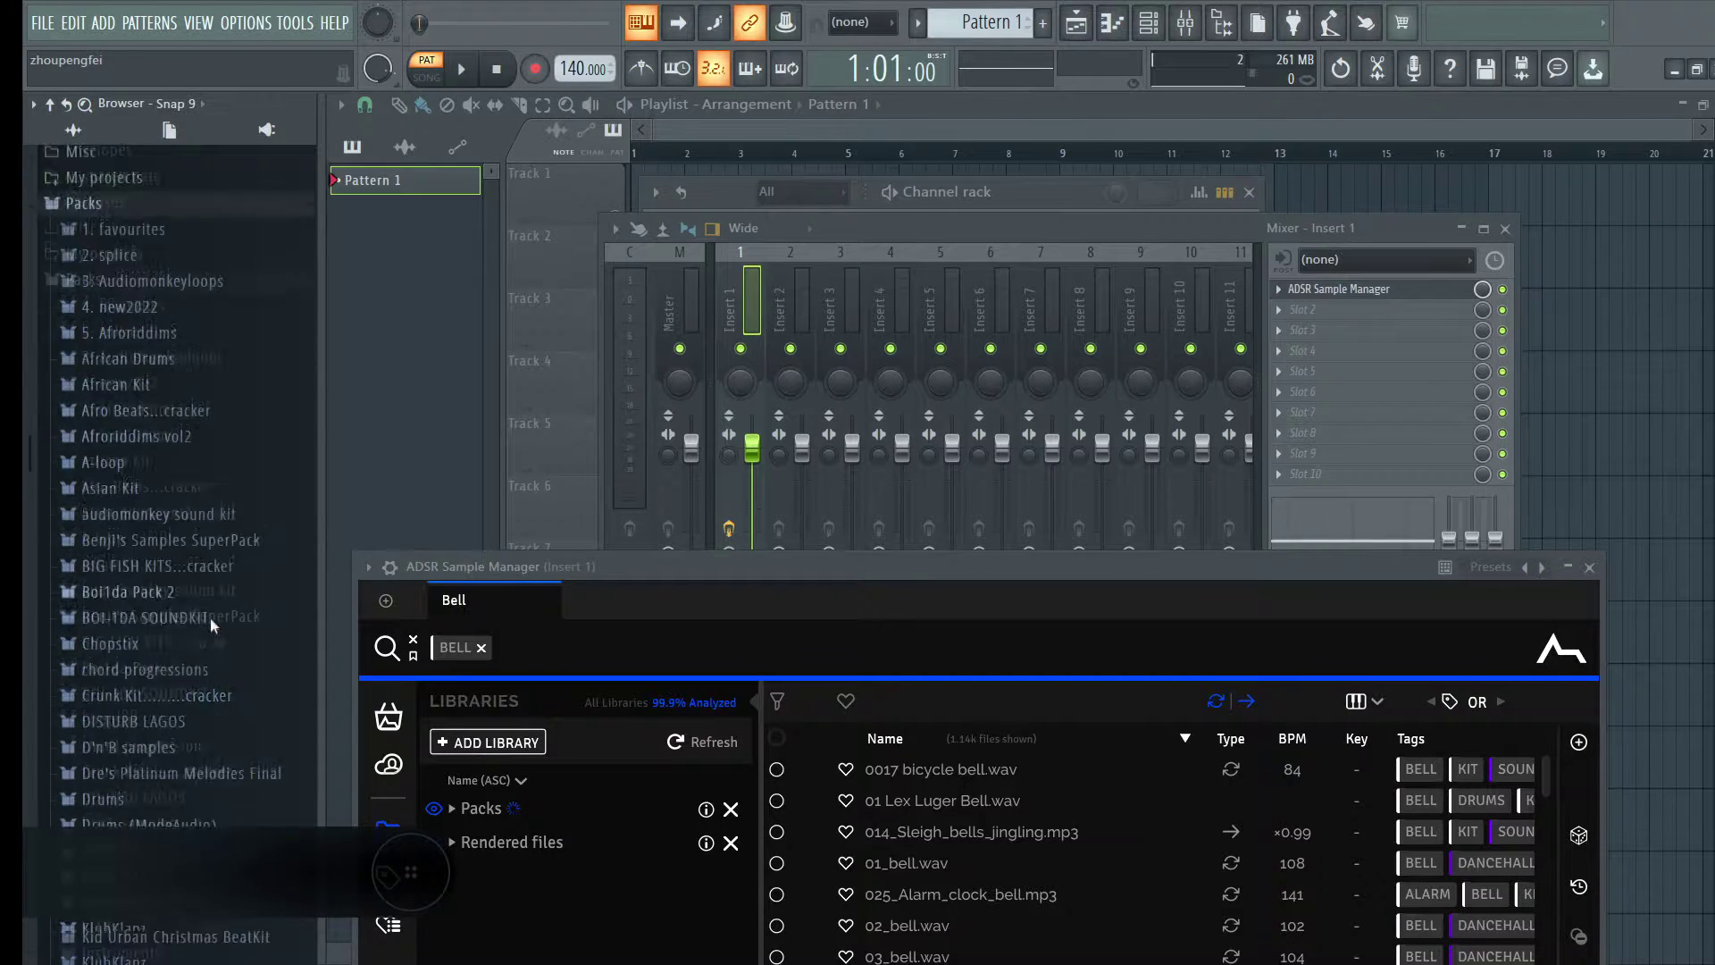
{"action": "scroll", "coordinate": [239, 363], "scroll_direction": "up", "scroll_amount": 4}
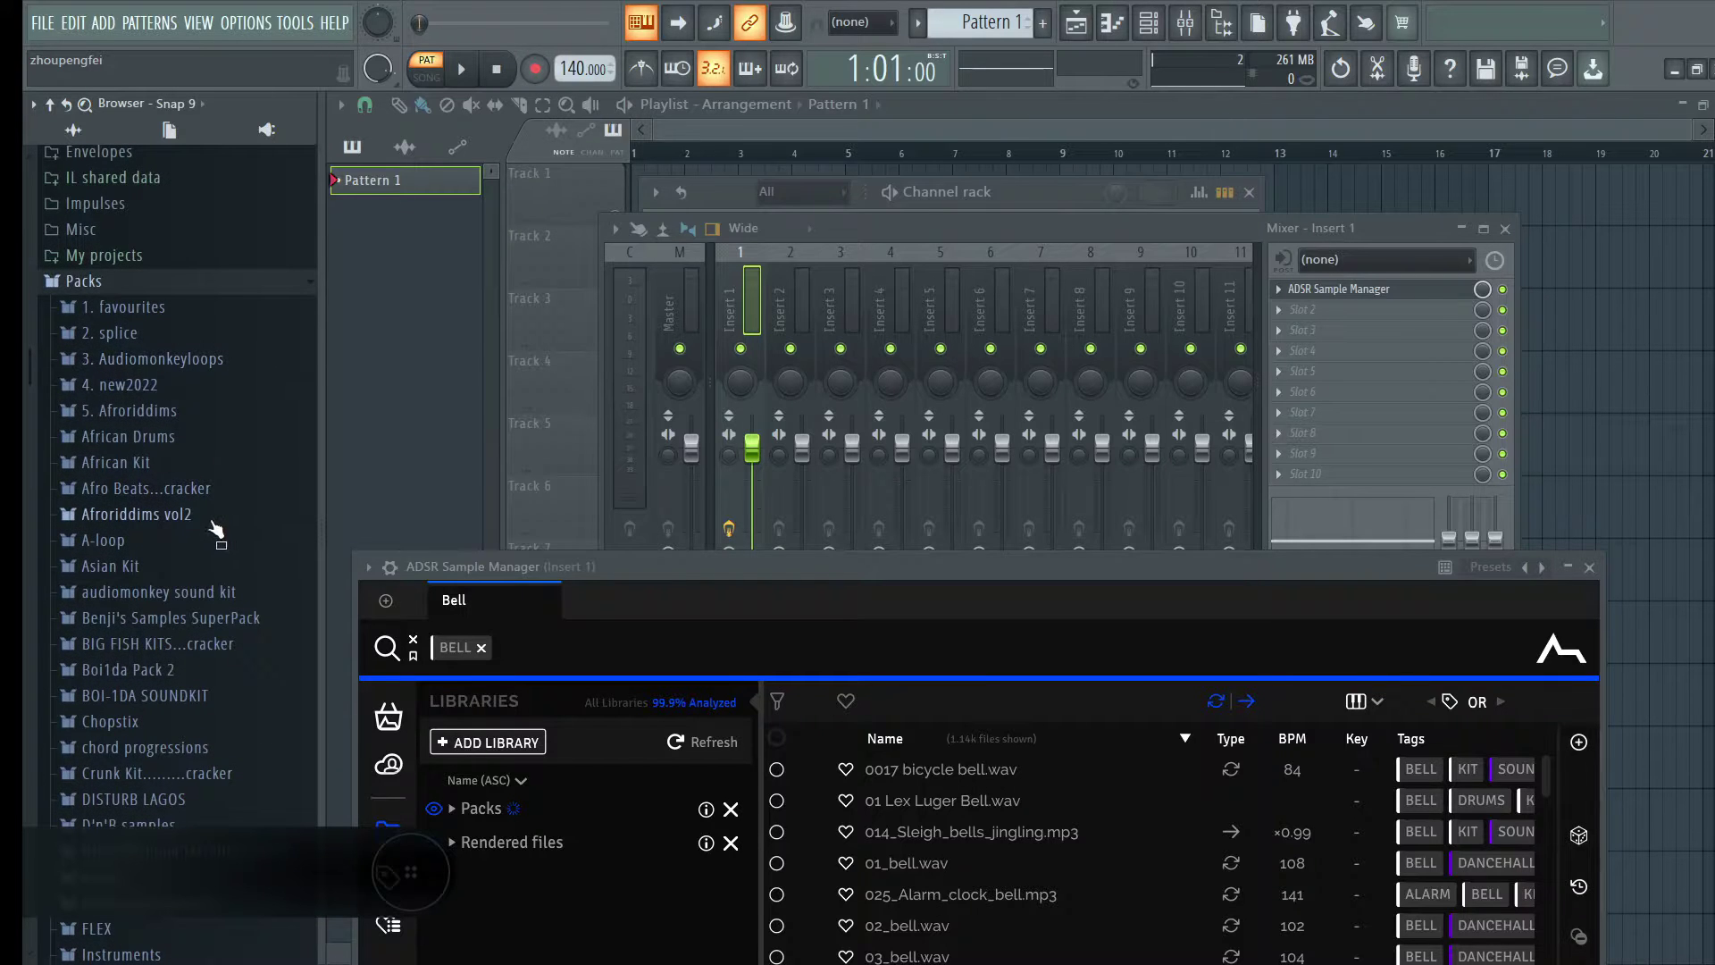
{"action": "scroll", "coordinate": [219, 530], "scroll_direction": "down", "scroll_amount": 4}
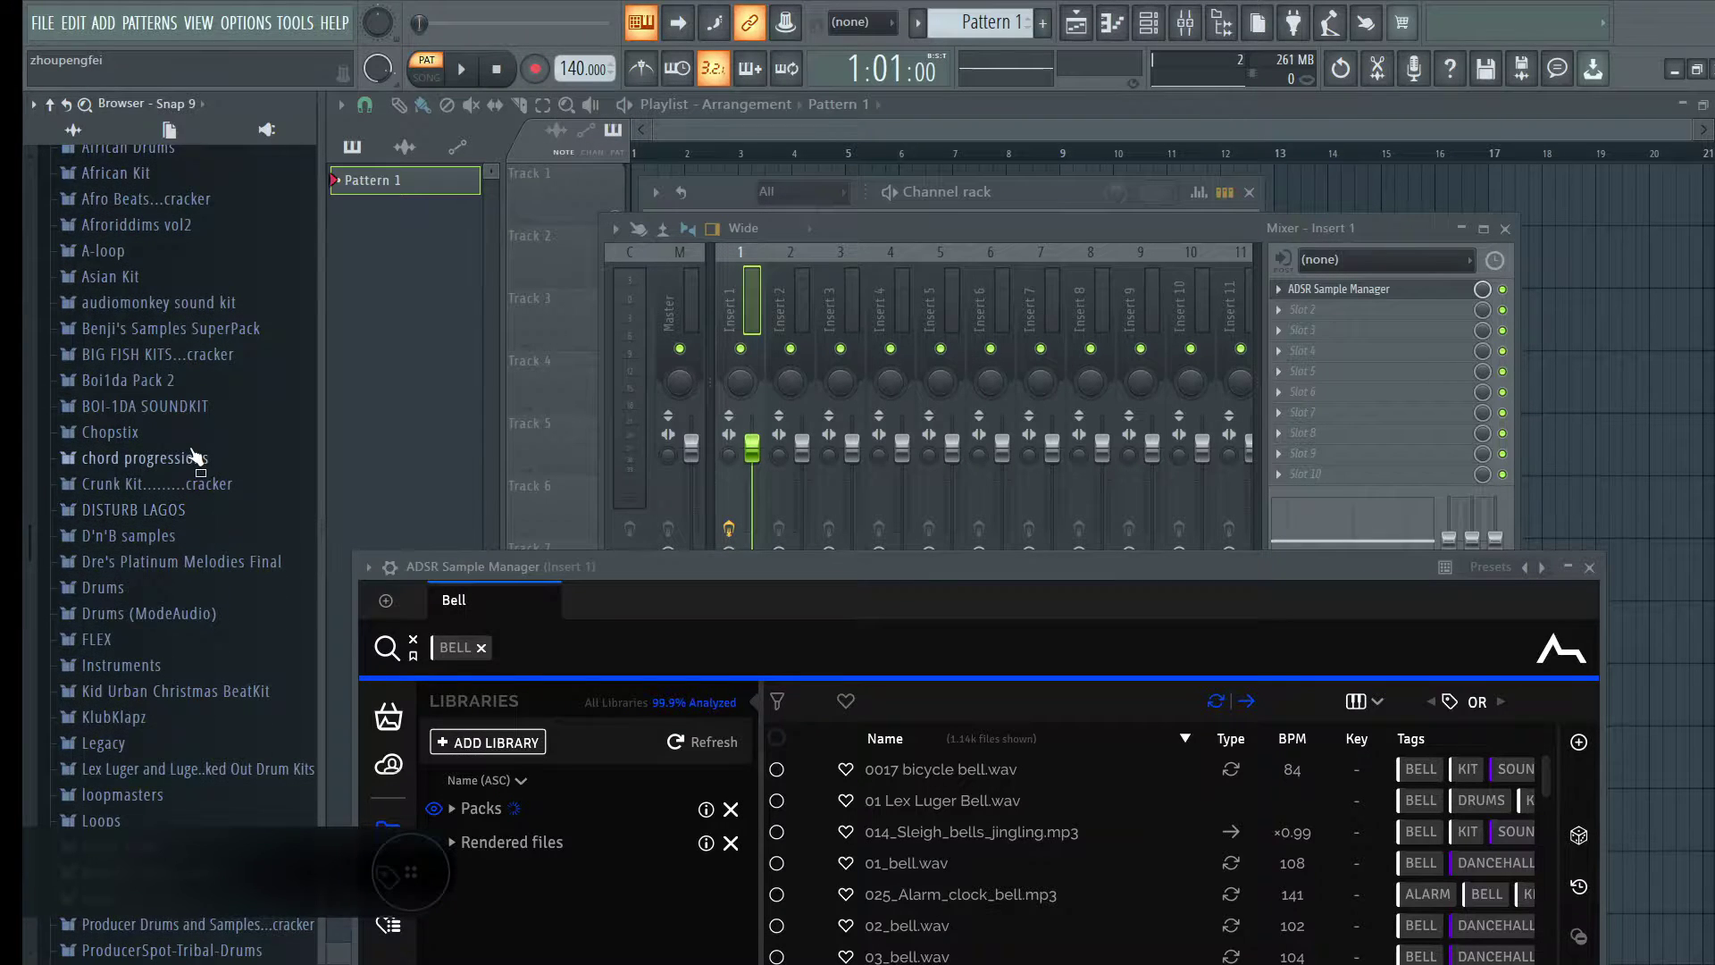
{"action": "scroll", "coordinate": [195, 458], "scroll_direction": "up", "scroll_amount": 2}
{"action": "scroll", "coordinate": [213, 594], "scroll_direction": "up", "scroll_amount": 2}
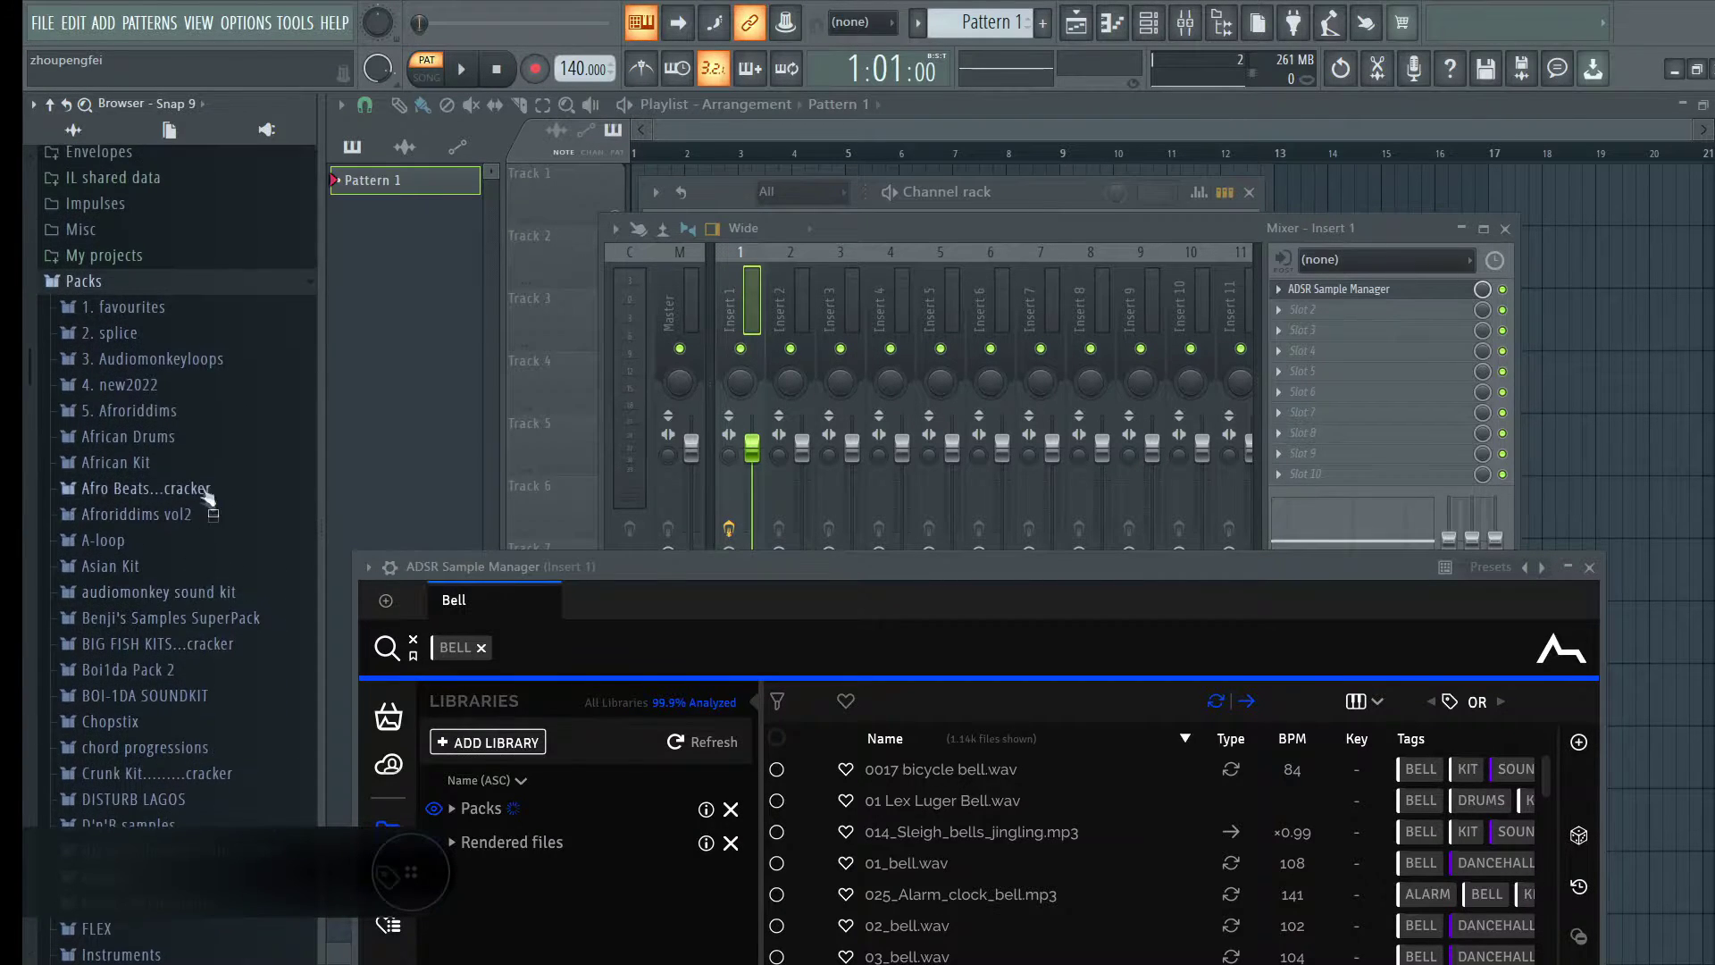
{"action": "left_click", "coordinate": [175, 384]}
{"action": "scroll", "coordinate": [179, 393], "scroll_direction": "down", "scroll_amount": 1}
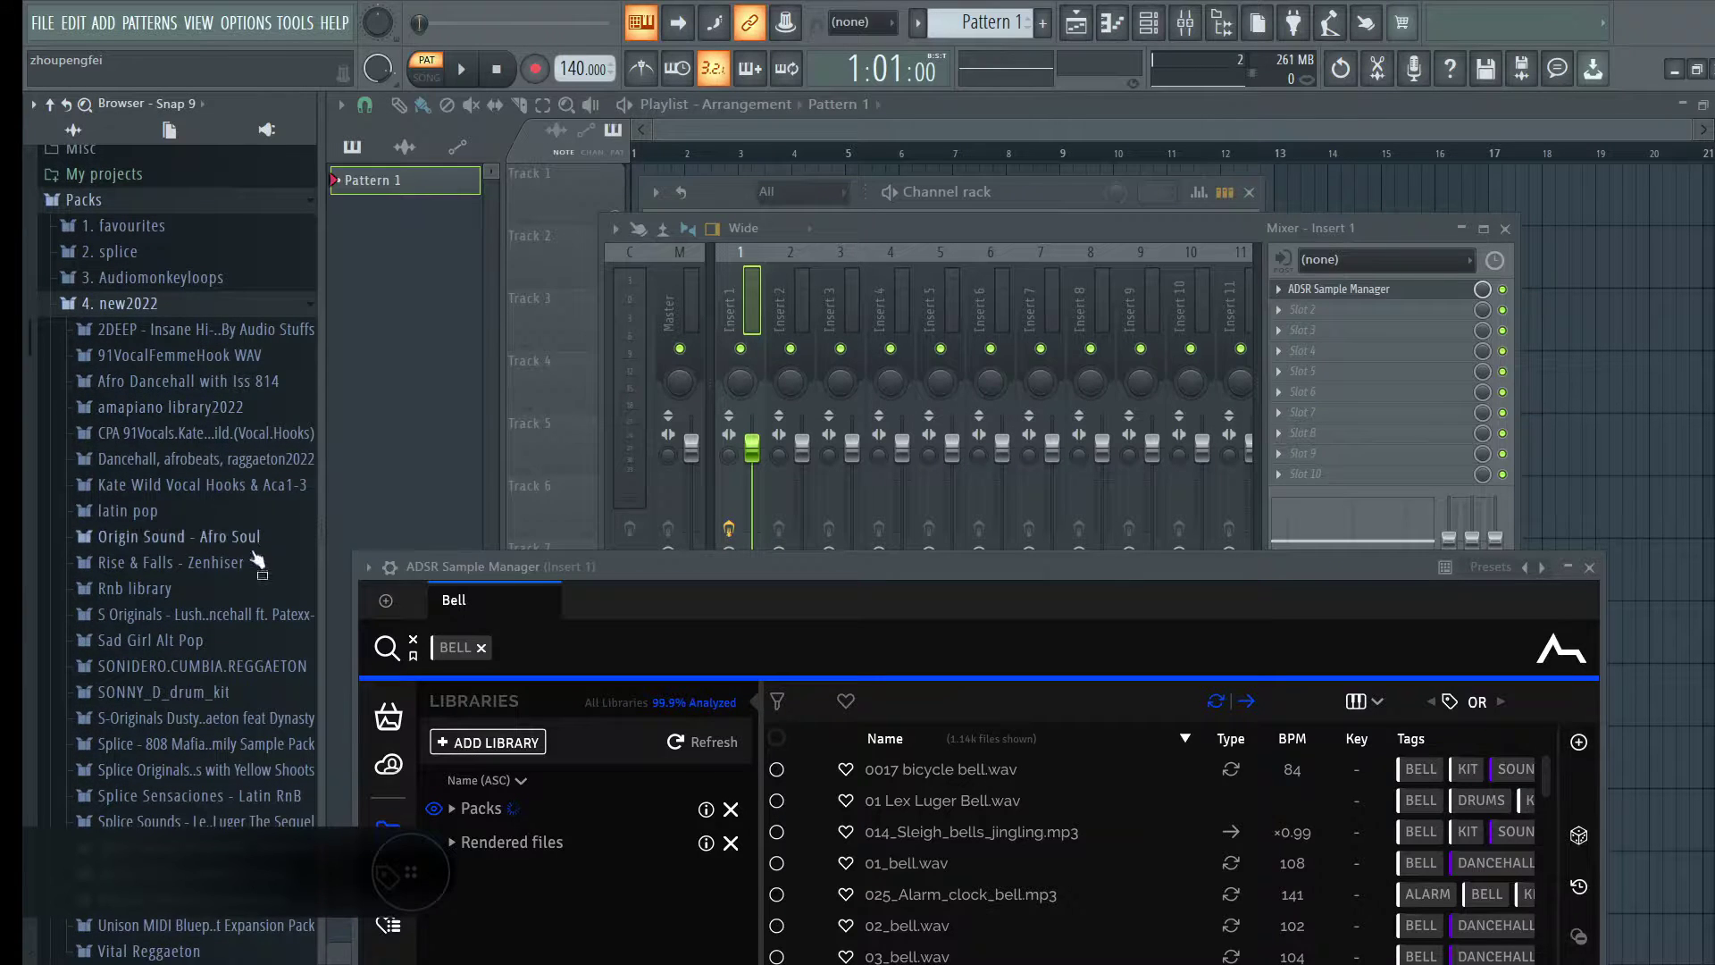
Step: Open Rnb library > Capsun Lofi > Melodic_Loops > Piano_&_Keys, set tempo to 90, preview CAP_95 chords
{"action": "left_click", "coordinate": [192, 591]}
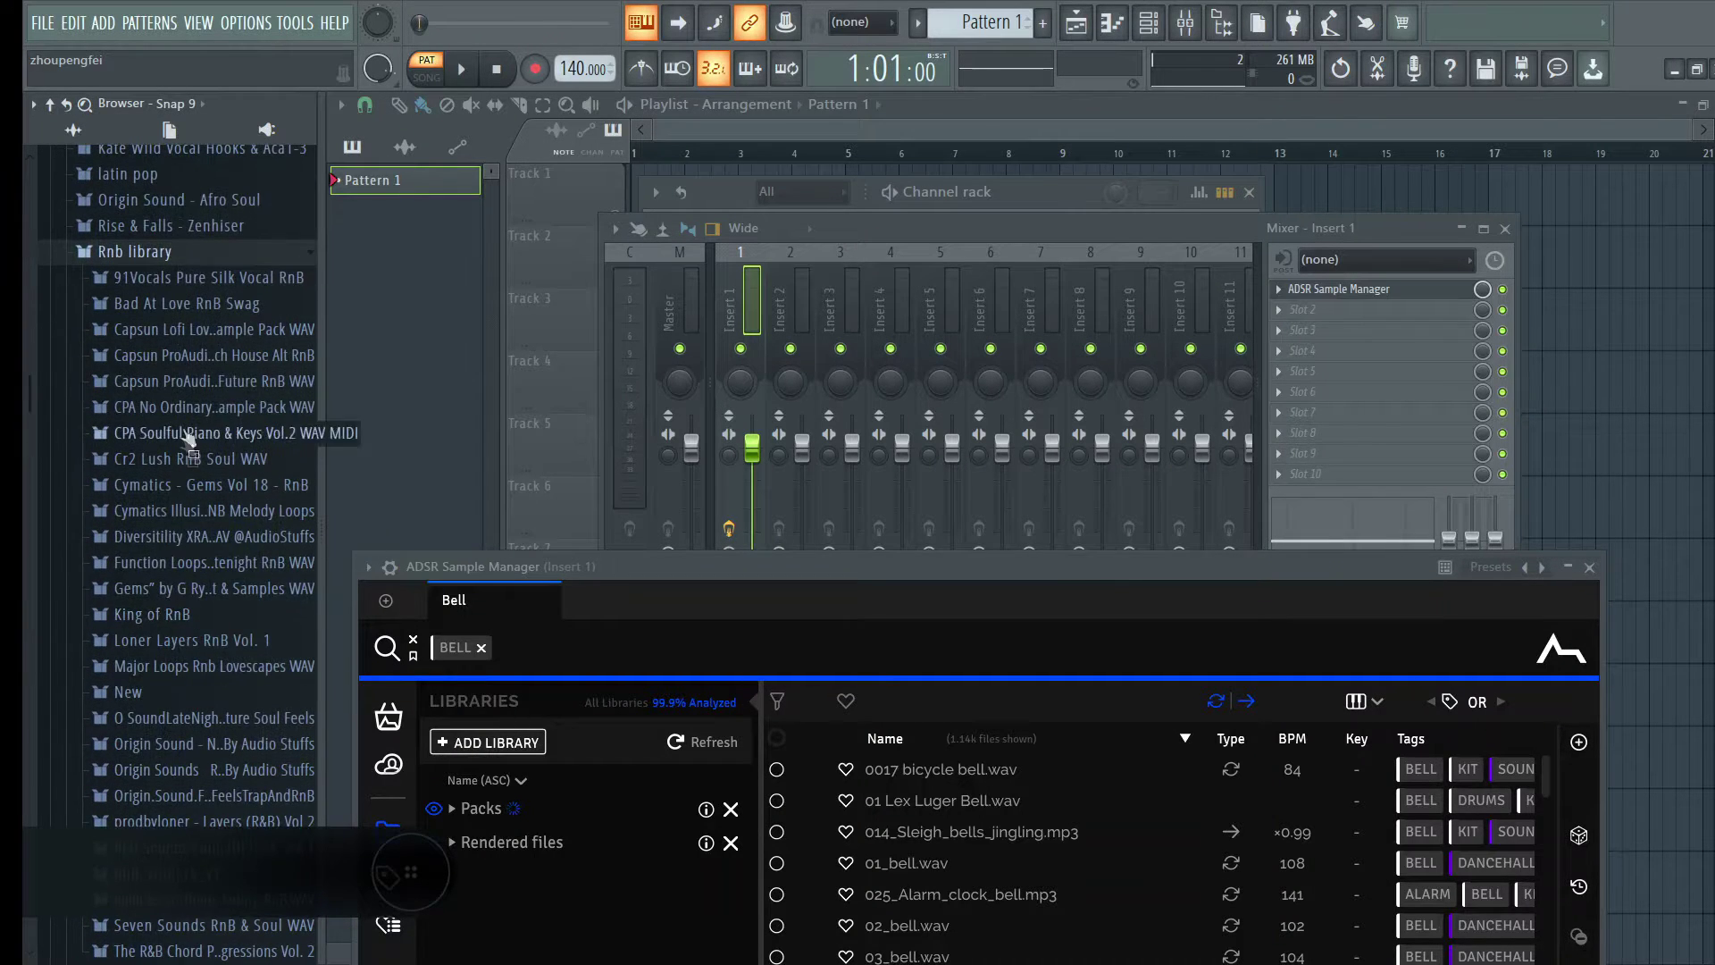
{"action": "left_click", "coordinate": [191, 357]}
{"action": "left_click", "coordinate": [189, 362]}
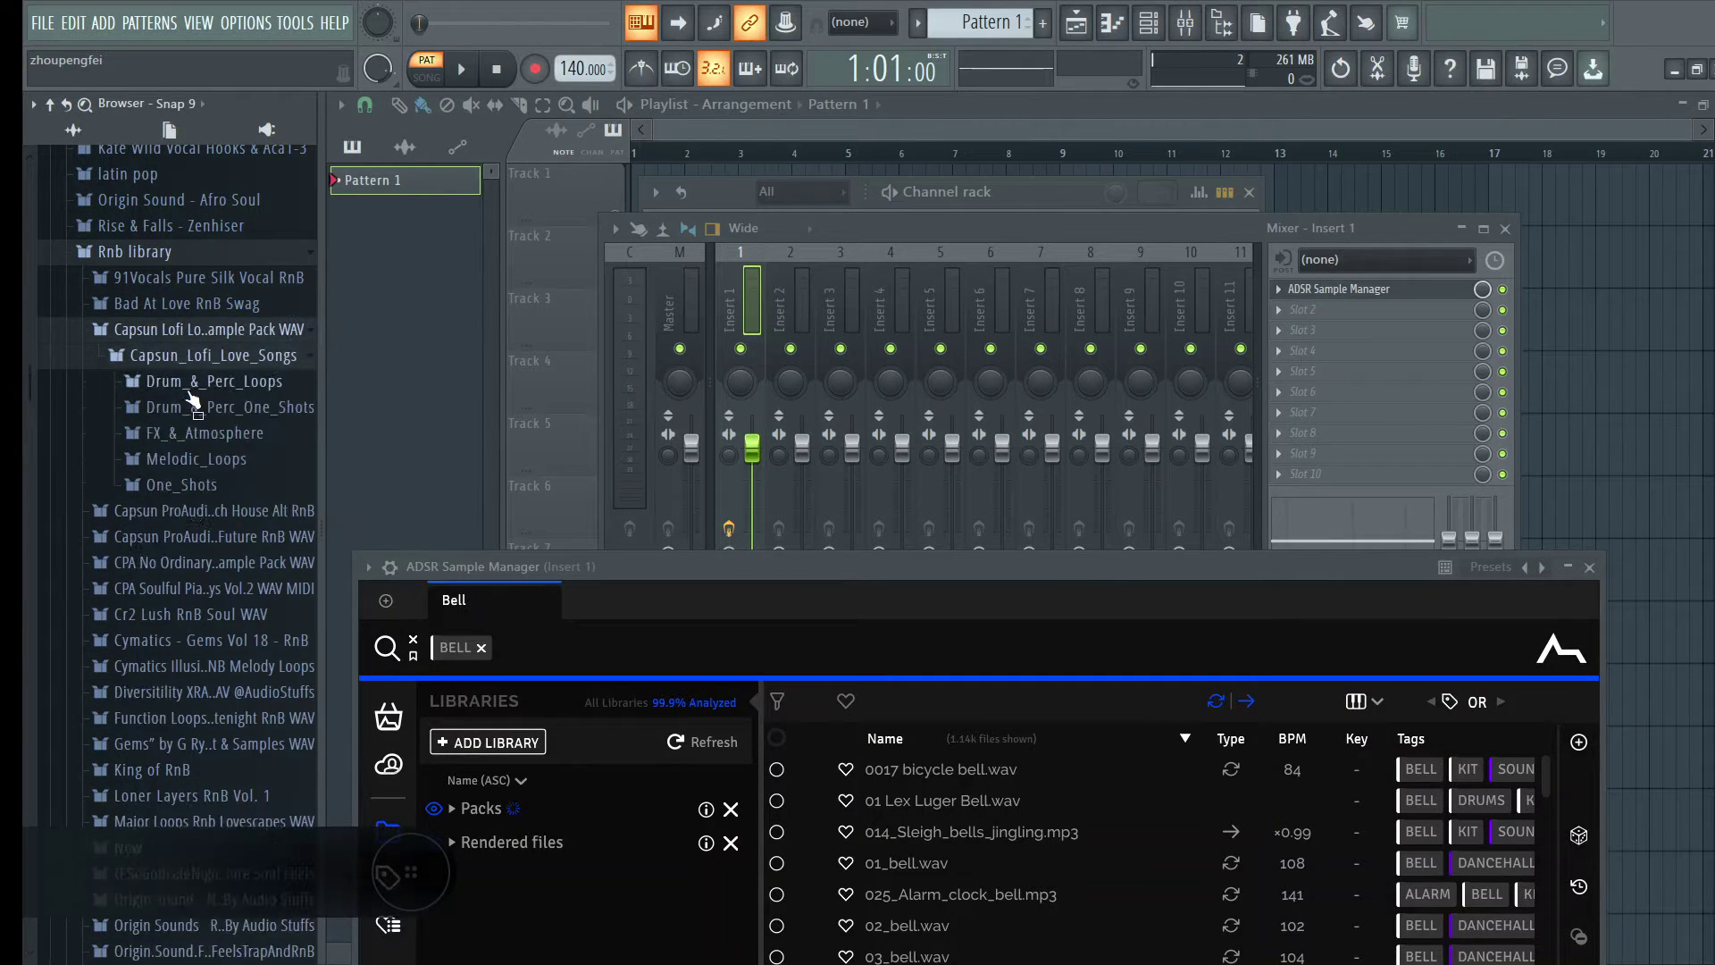
{"action": "left_click", "coordinate": [198, 458]}
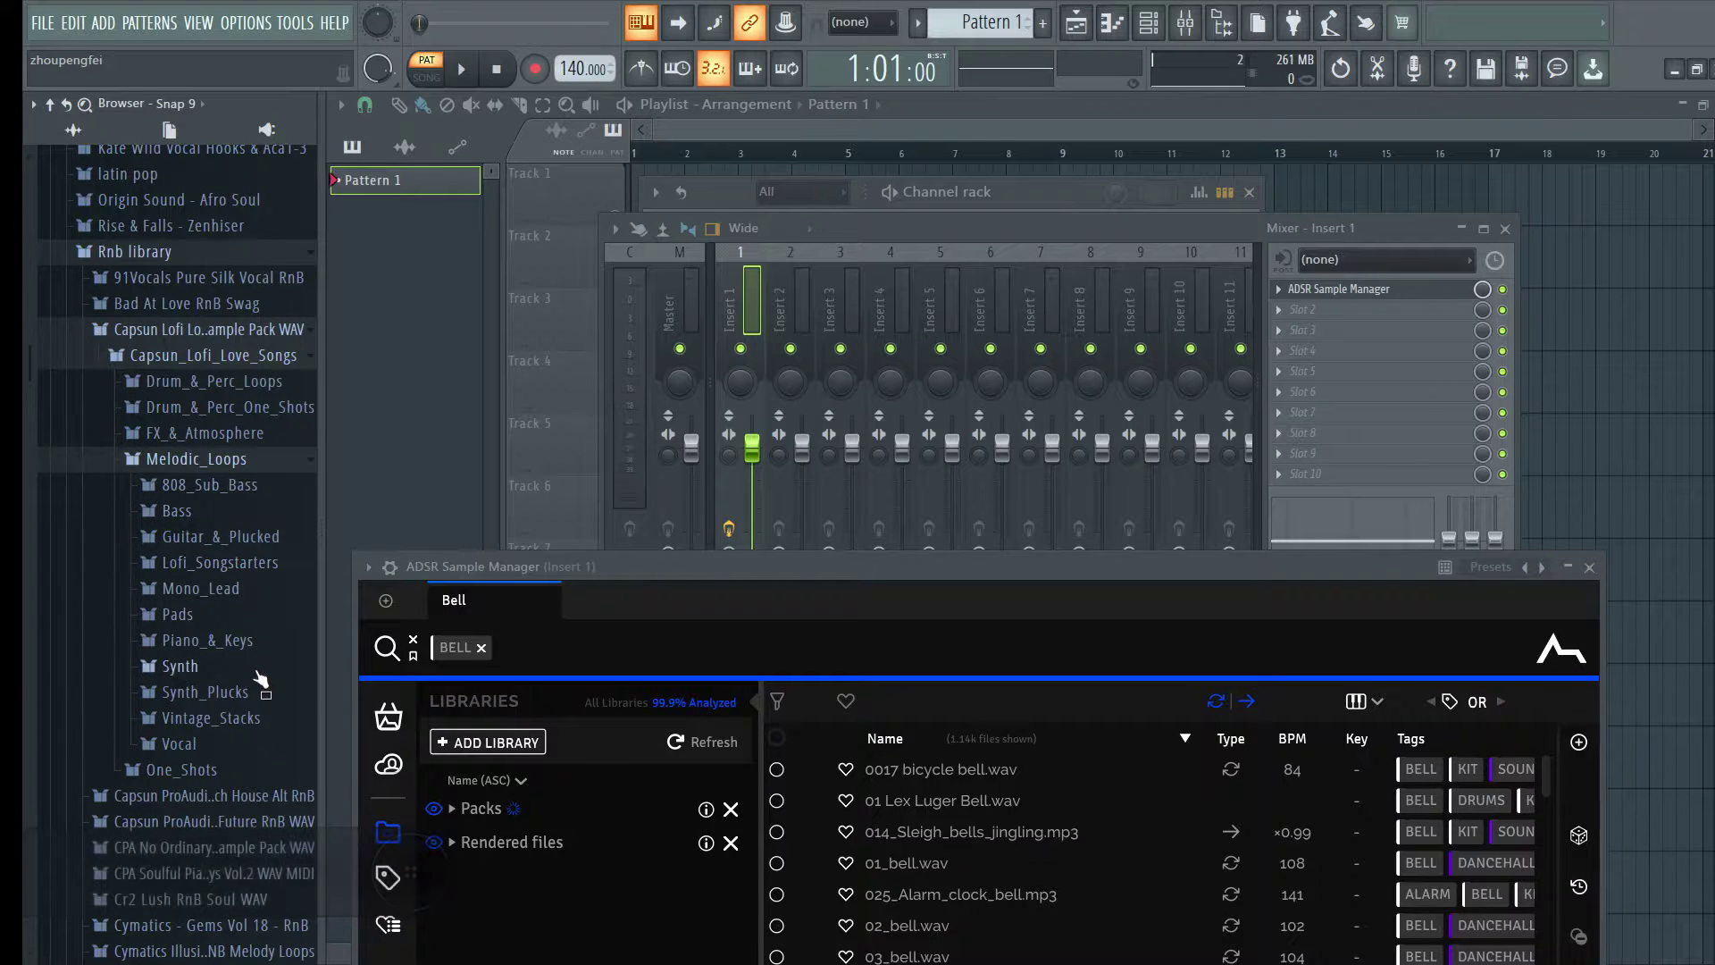
{"action": "left_click", "coordinate": [230, 640]}
{"action": "left_click", "coordinate": [226, 666]}
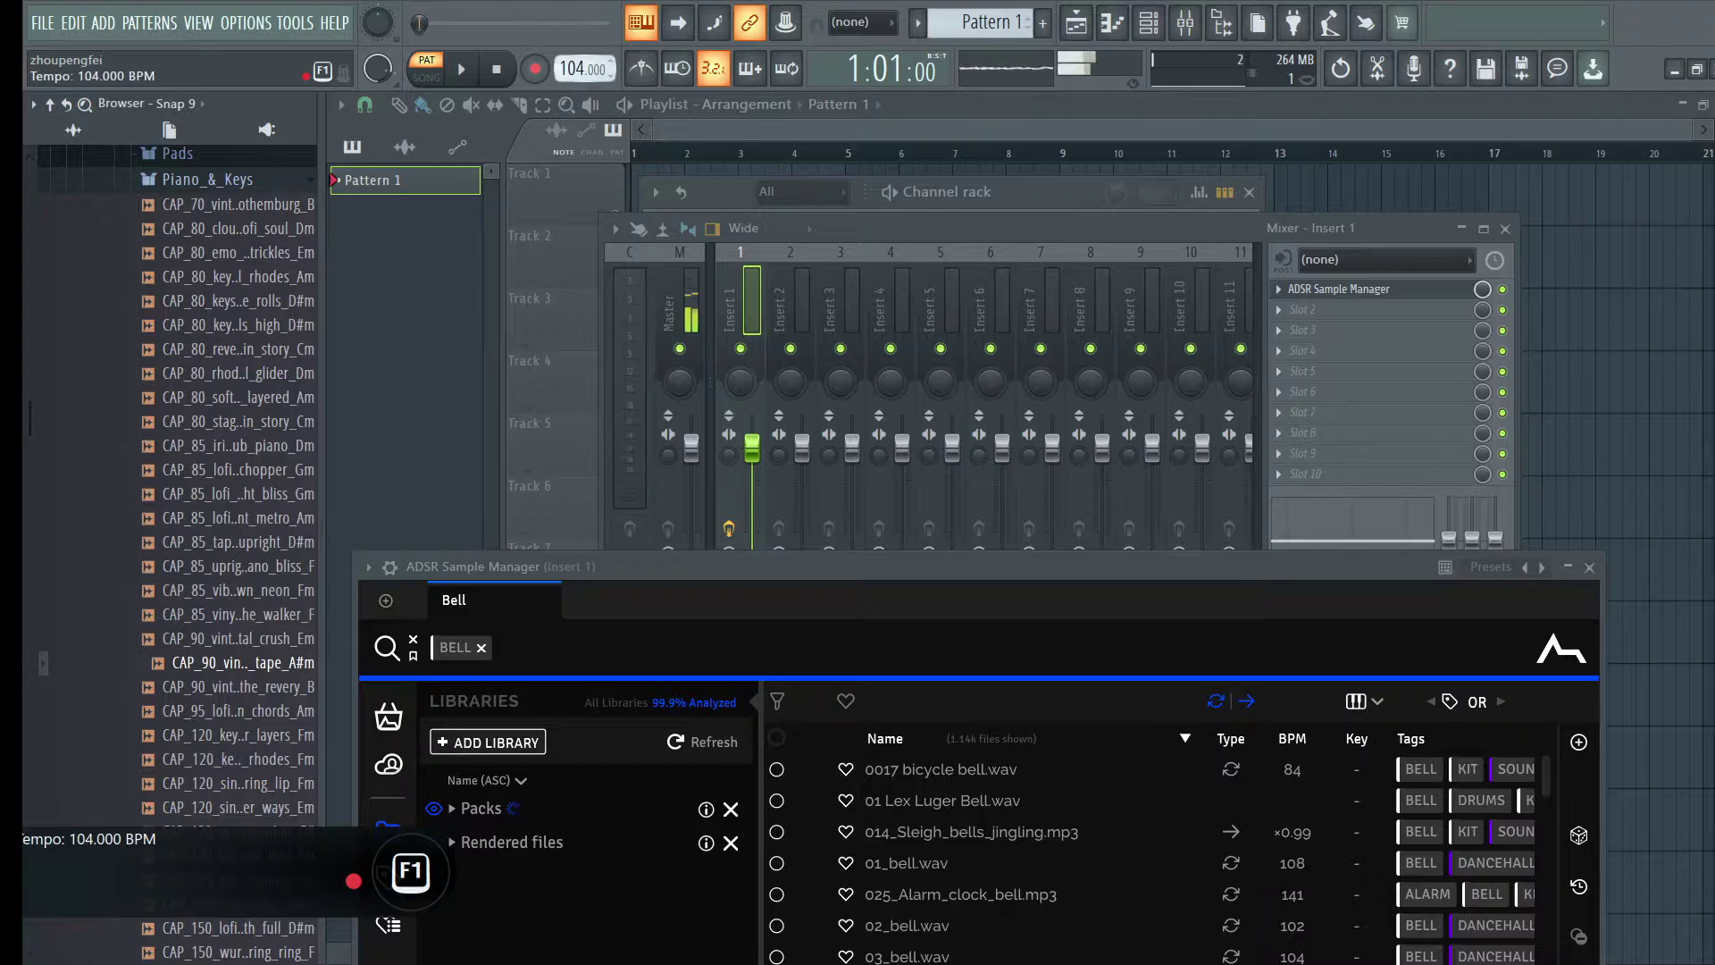
{"action": "left_click_drag", "start_coordinate": [583, 68], "coordinate": [583, 80]}
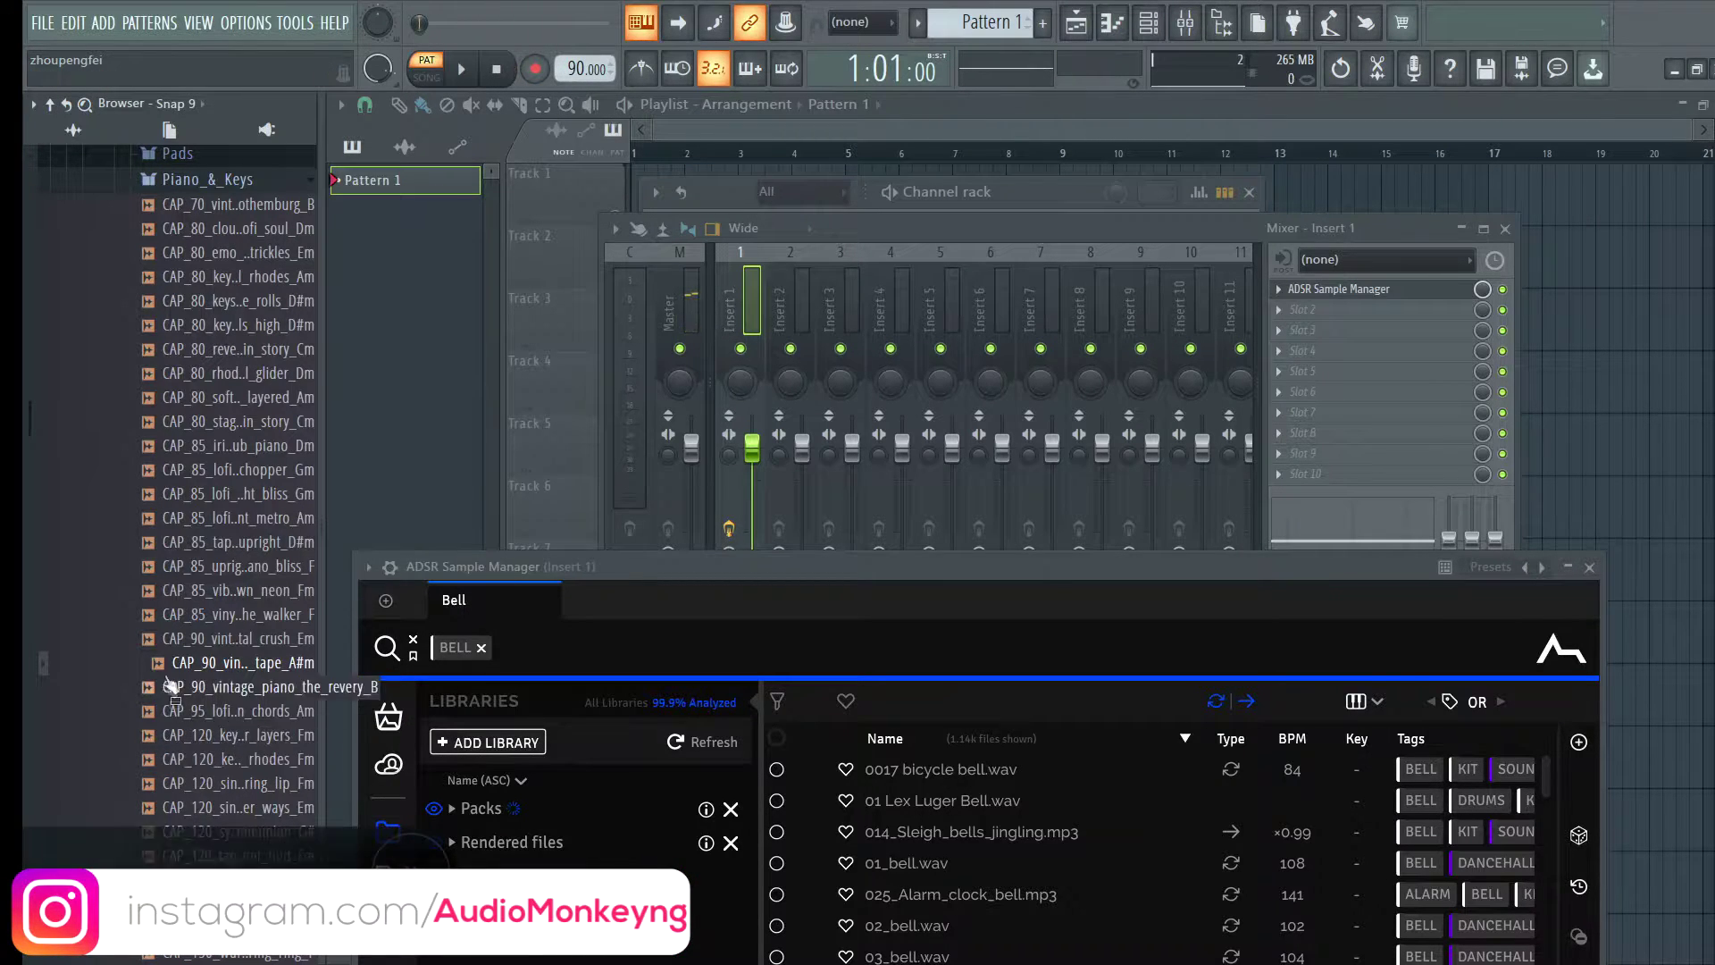
{"action": "left_click", "coordinate": [231, 711]}
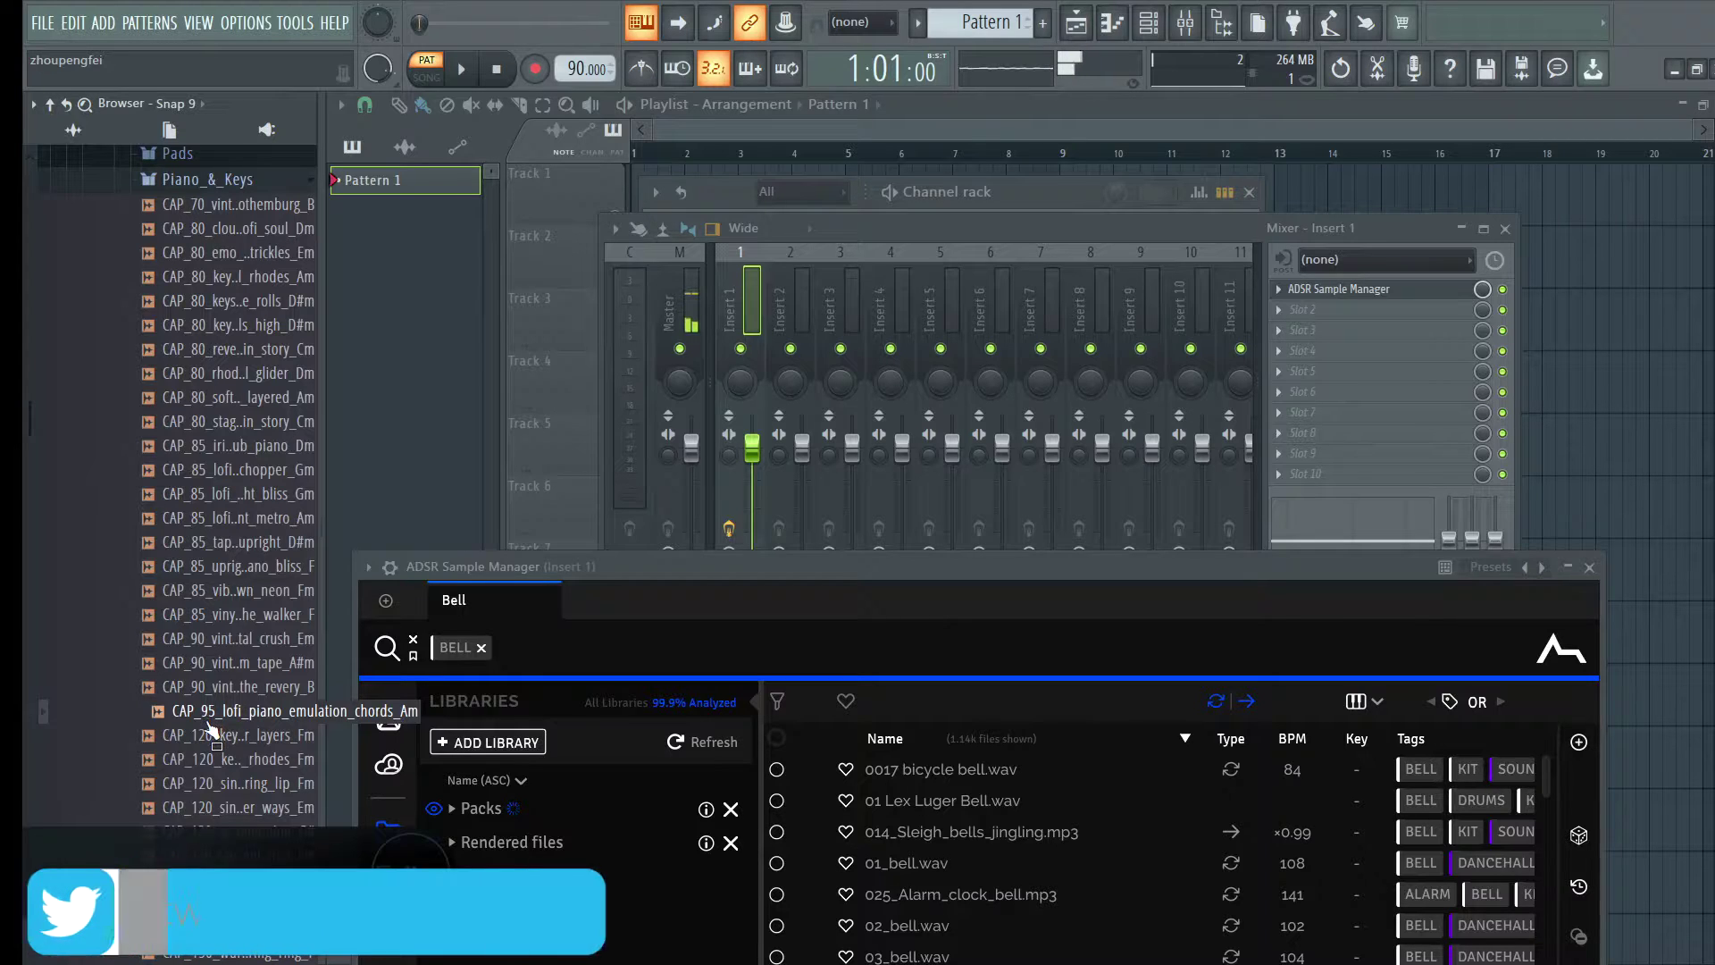
Step: Place the CAP_95 lofi piano chords loop in the playlist, raise tempo to 95 and switch to song mode
{"action": "left_click_drag", "start_coordinate": [210, 715], "coordinate": [636, 250]}
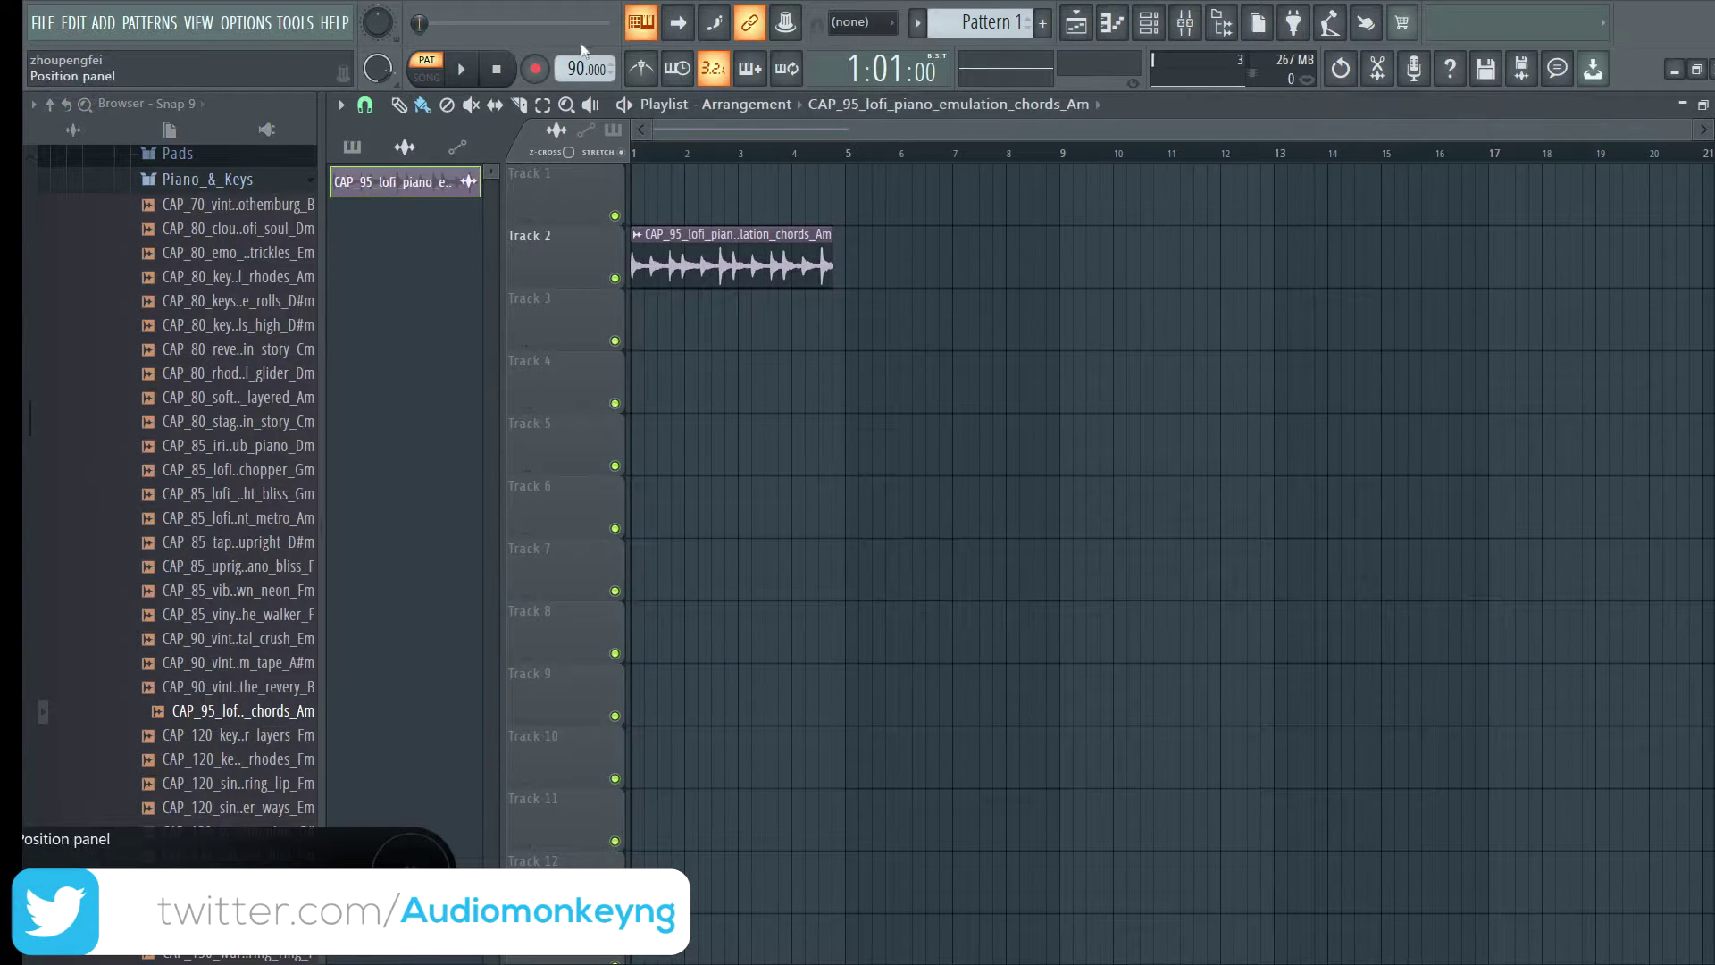
{"action": "scroll", "coordinate": [586, 69], "scroll_direction": "up", "scroll_amount": 4}
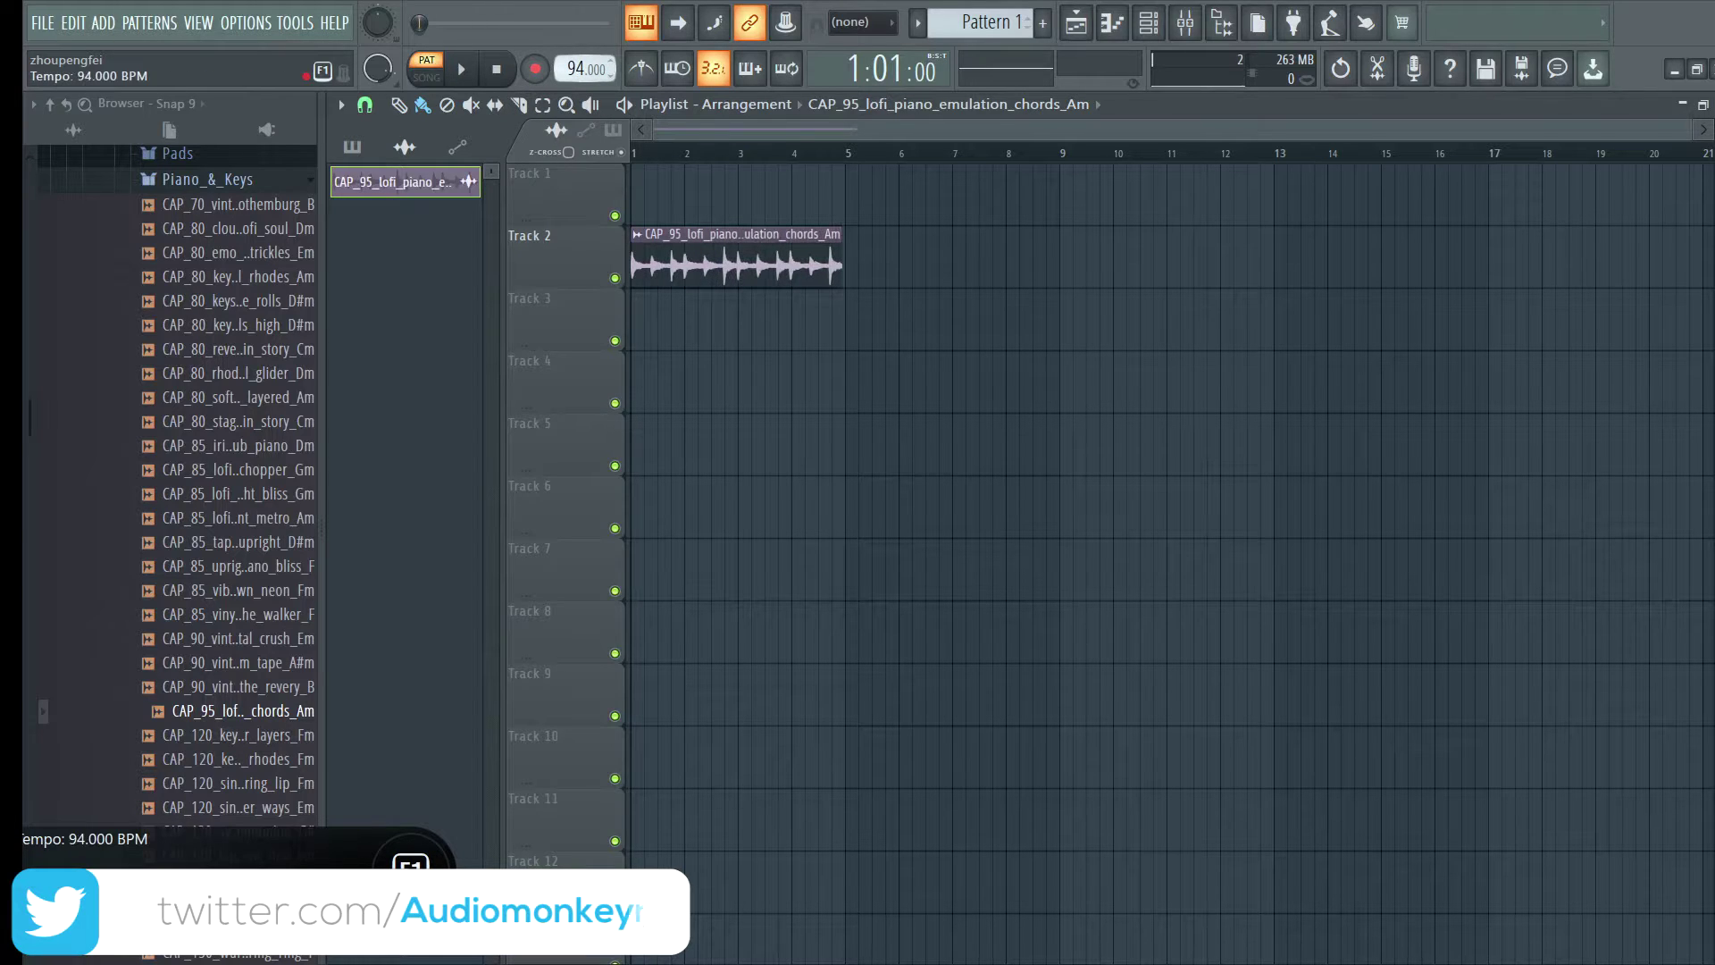
{"action": "scroll", "coordinate": [585, 69], "scroll_direction": "up", "scroll_amount": 1}
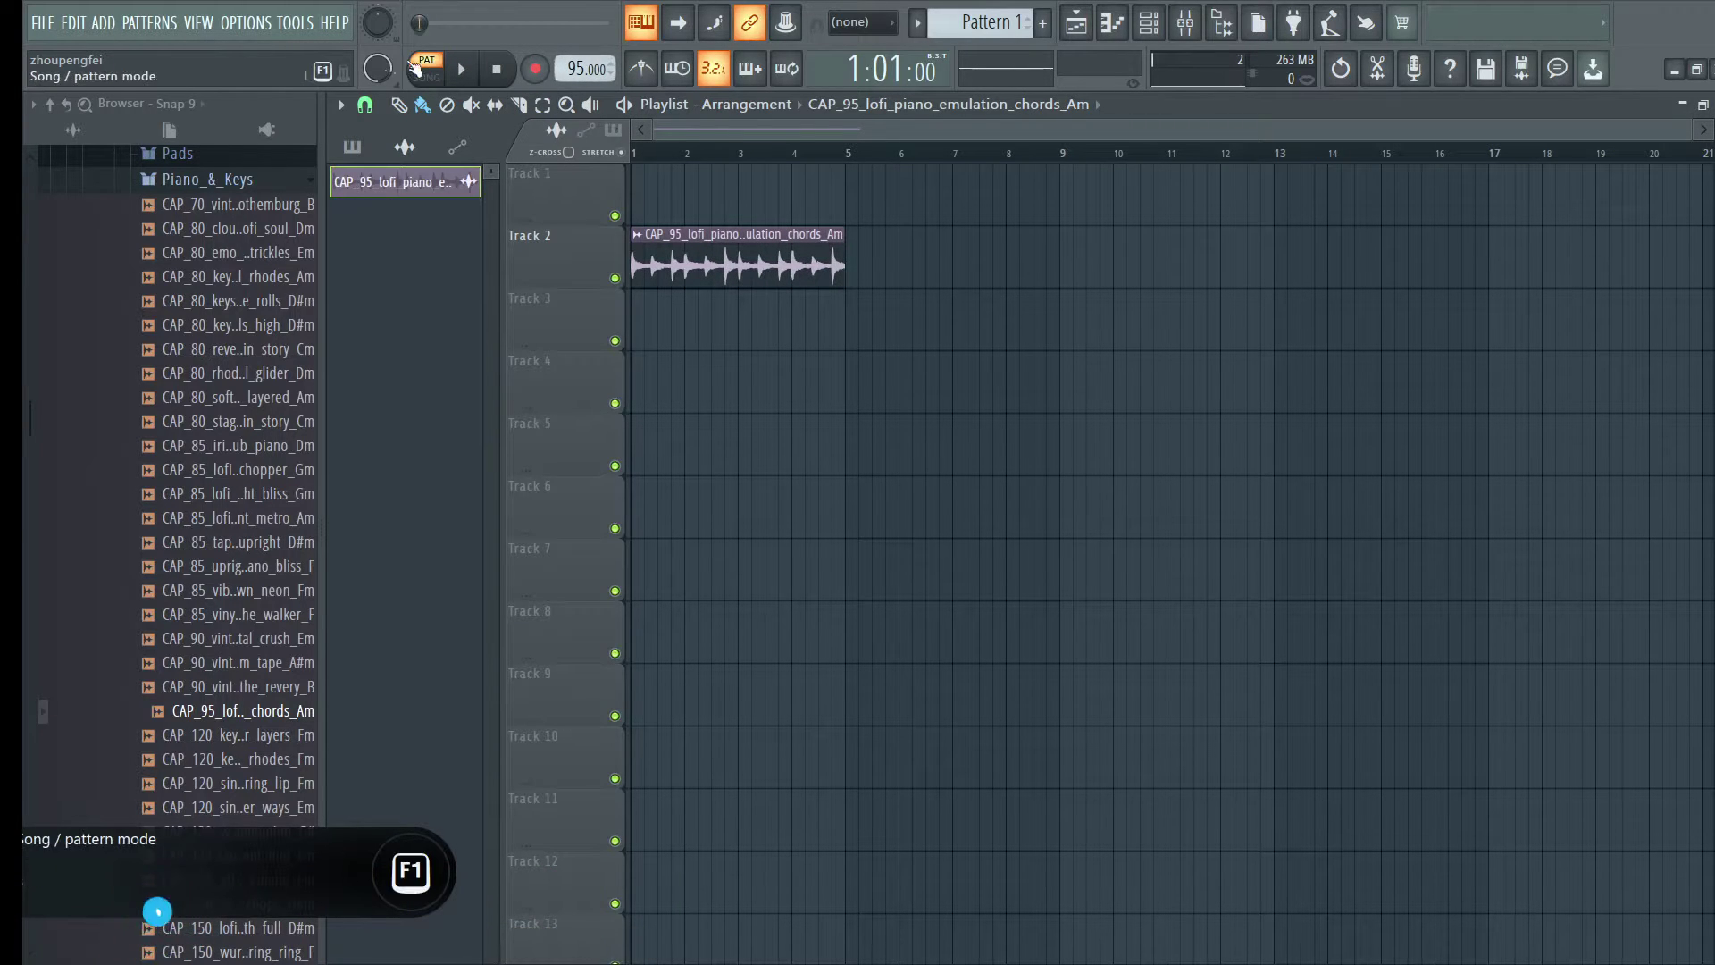
{"action": "left_click", "coordinate": [418, 70]}
{"action": "key", "text": "F9"}
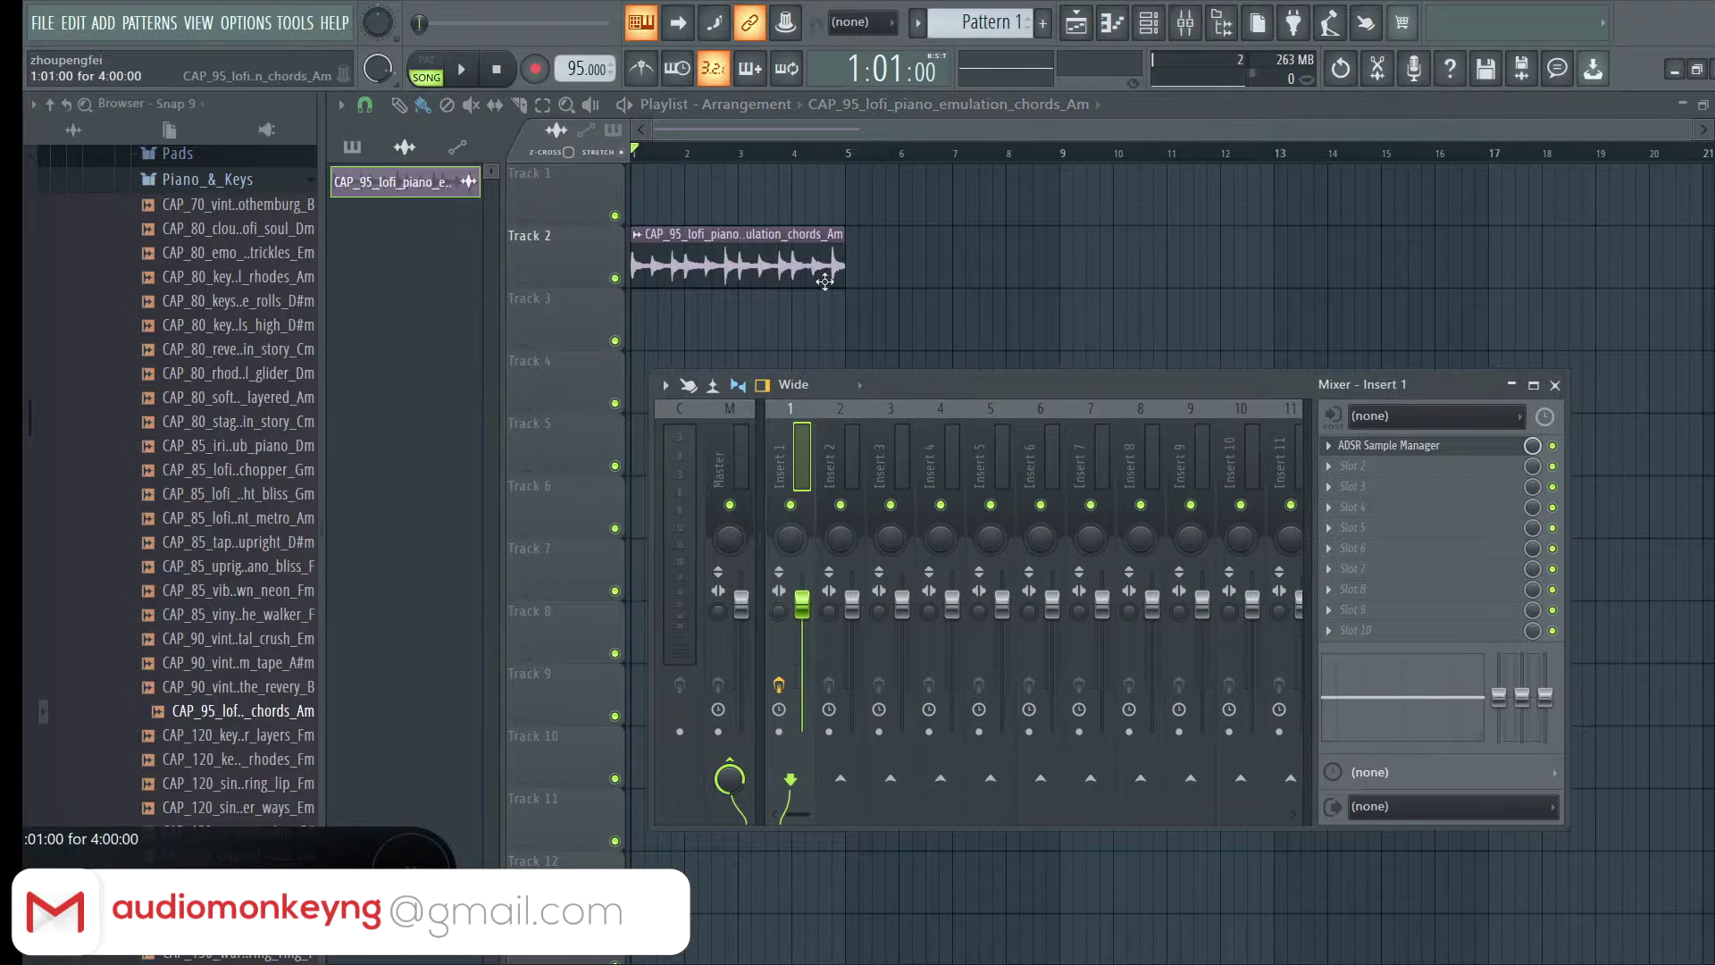
{"action": "key", "text": "F9"}
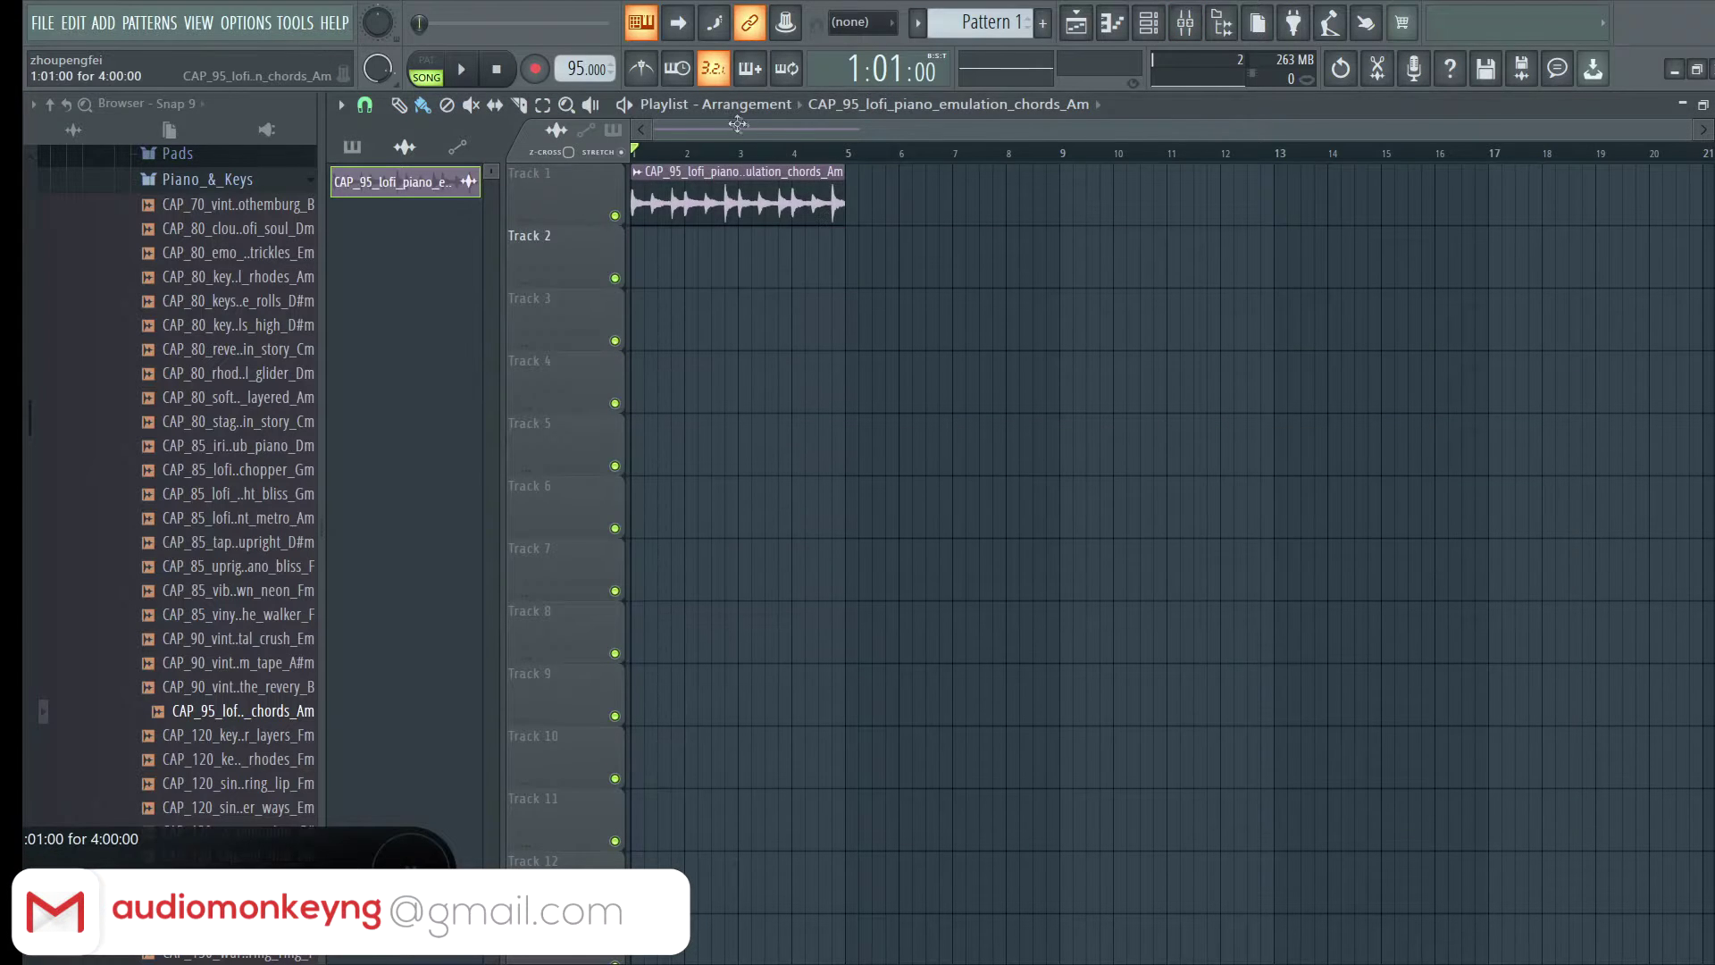
{"action": "left_click", "coordinate": [1185, 22]}
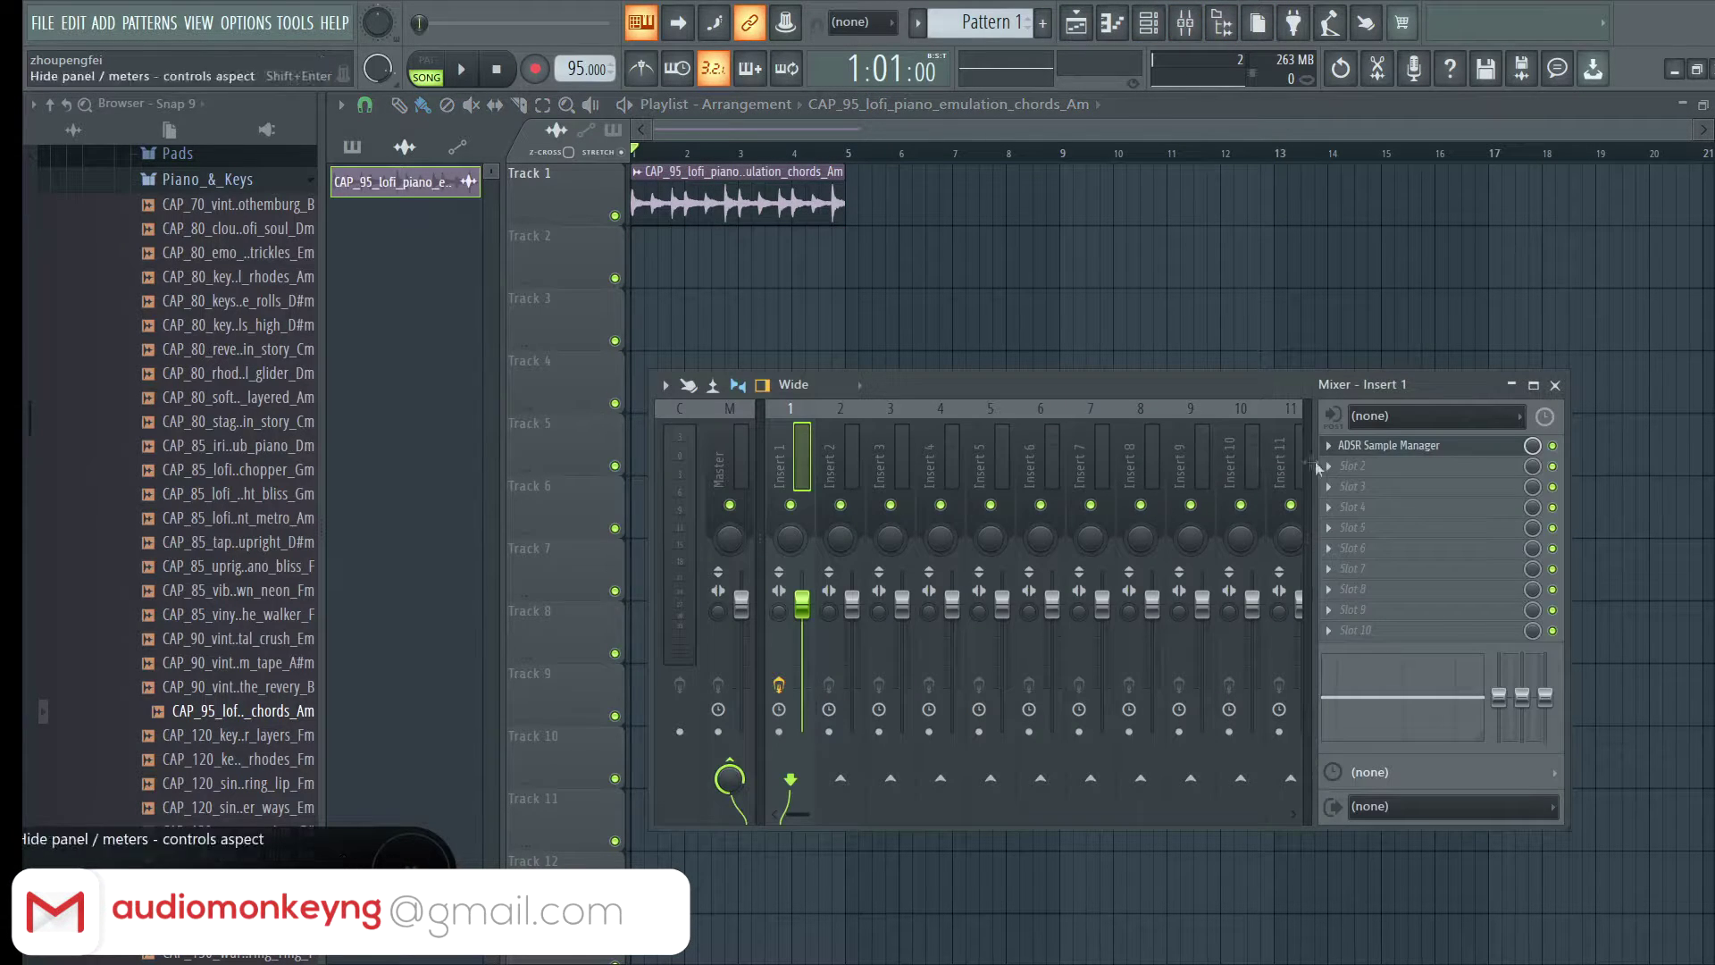
Step: Reopen ADSR Sample Manager from the mixer insert, remove the Bell tag and type amin
{"action": "left_click", "coordinate": [1389, 451]}
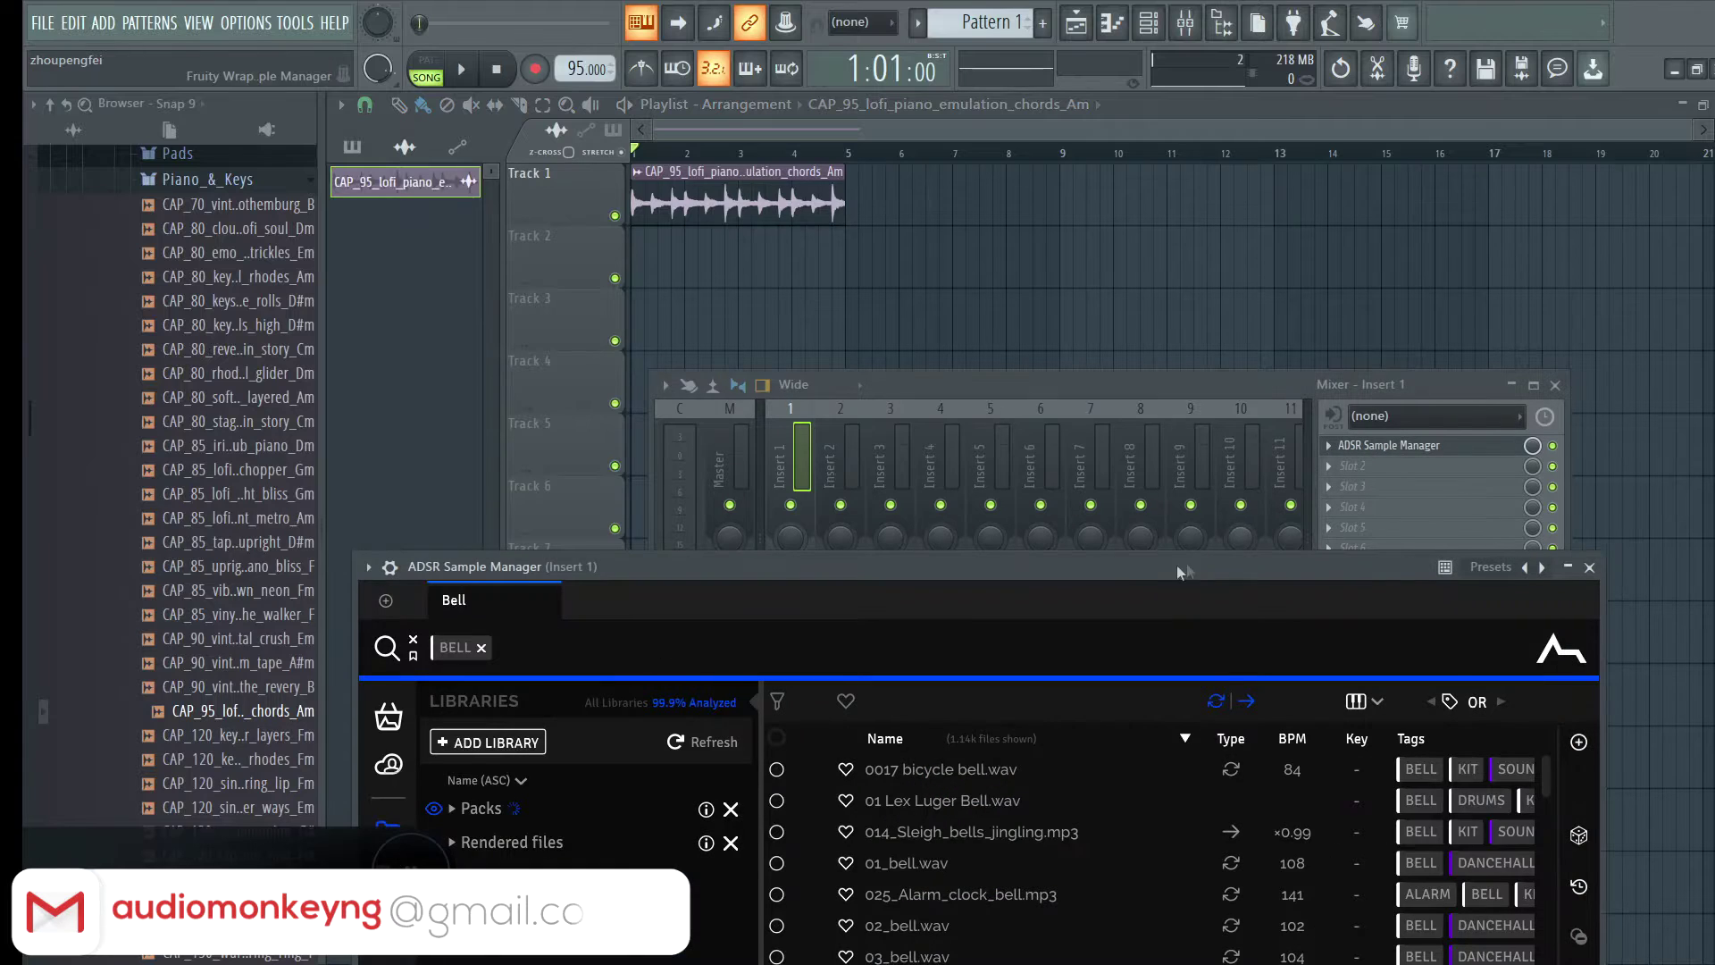
{"action": "left_click_drag", "start_coordinate": [1104, 577], "coordinate": [1073, 379]}
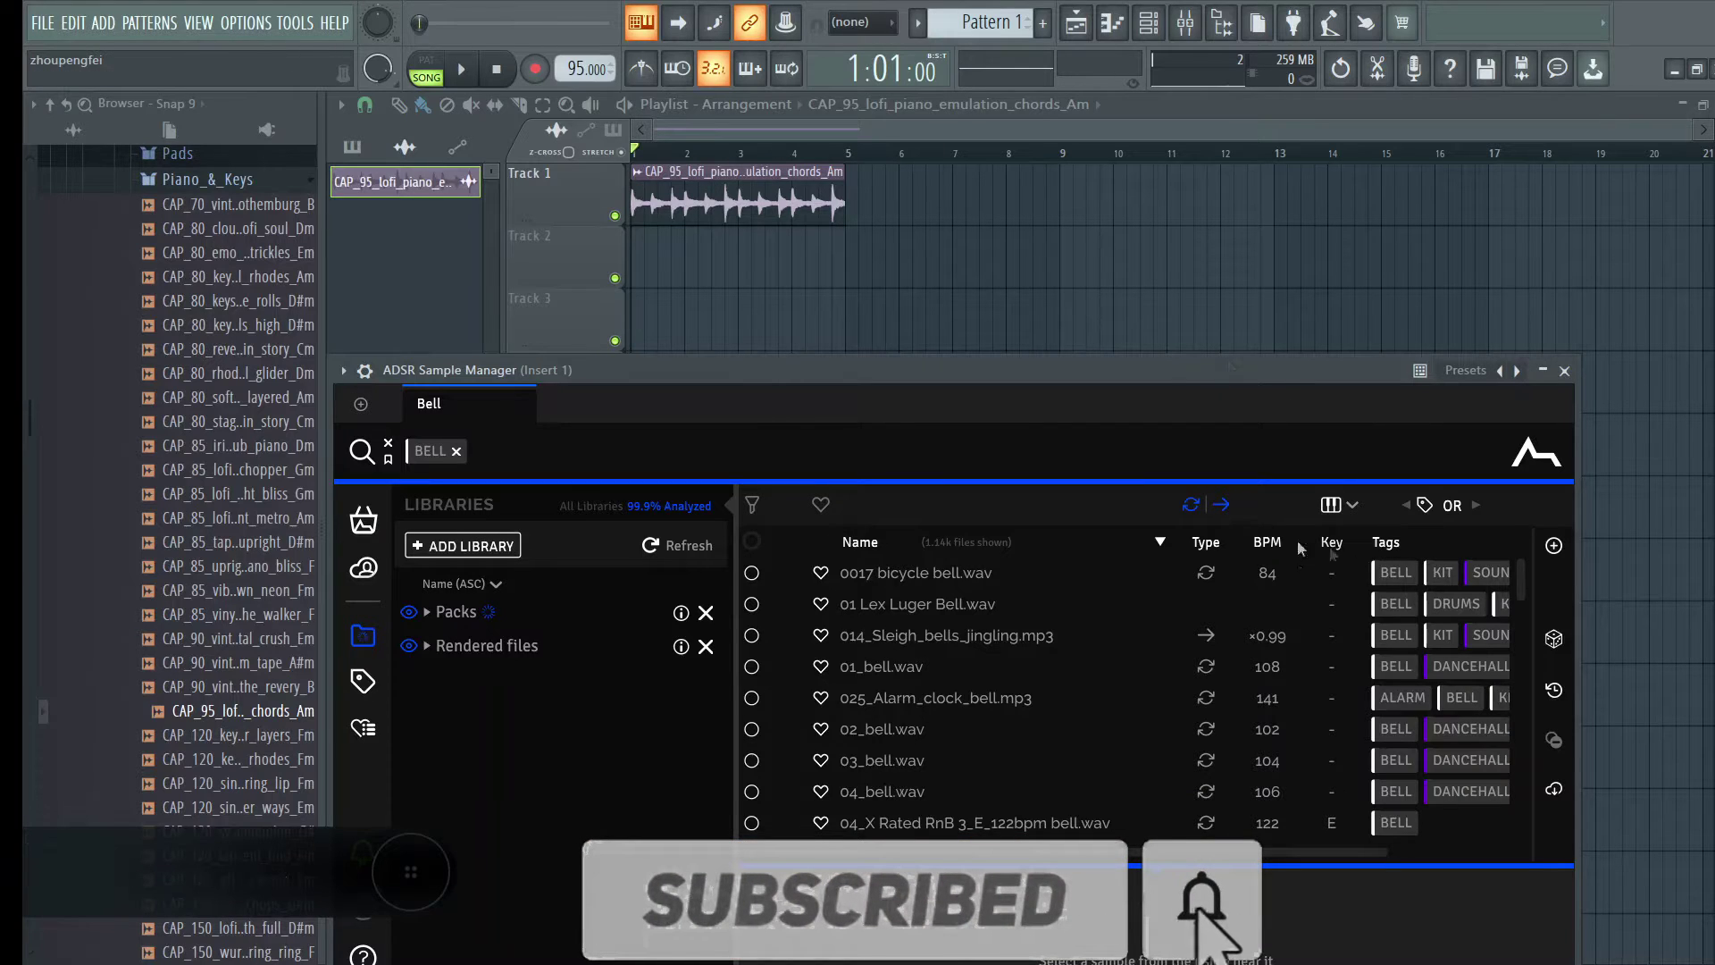
{"action": "left_click", "coordinate": [457, 451]}
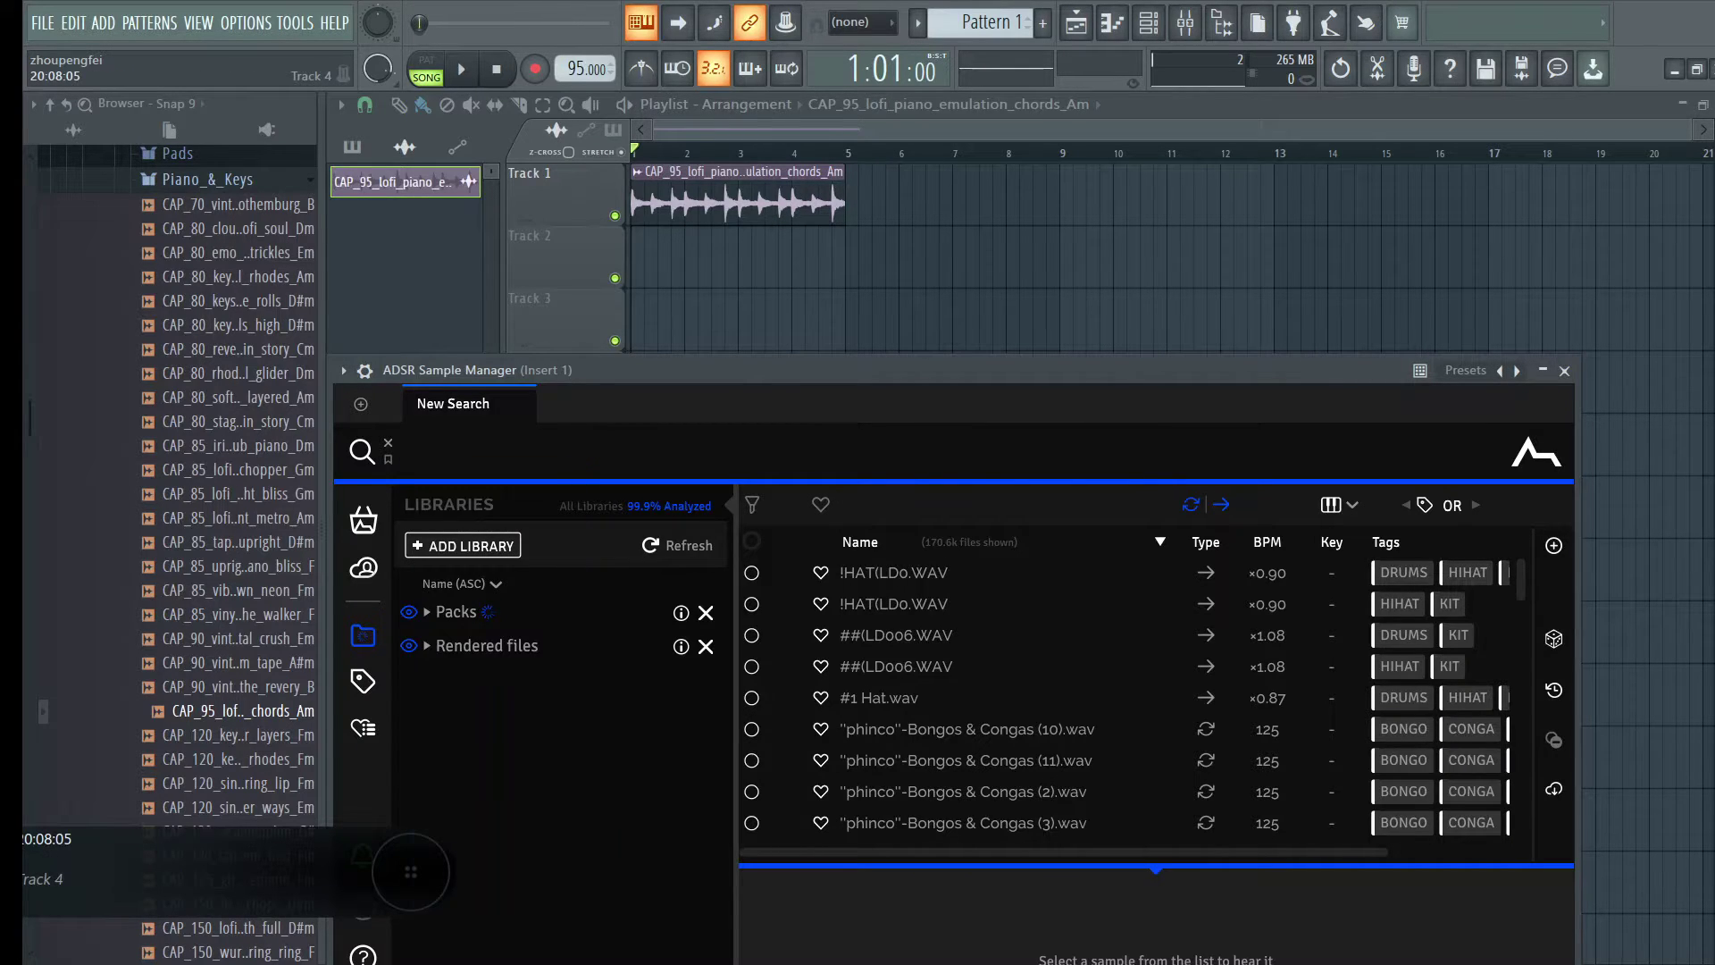
{"action": "type", "text": "am"}
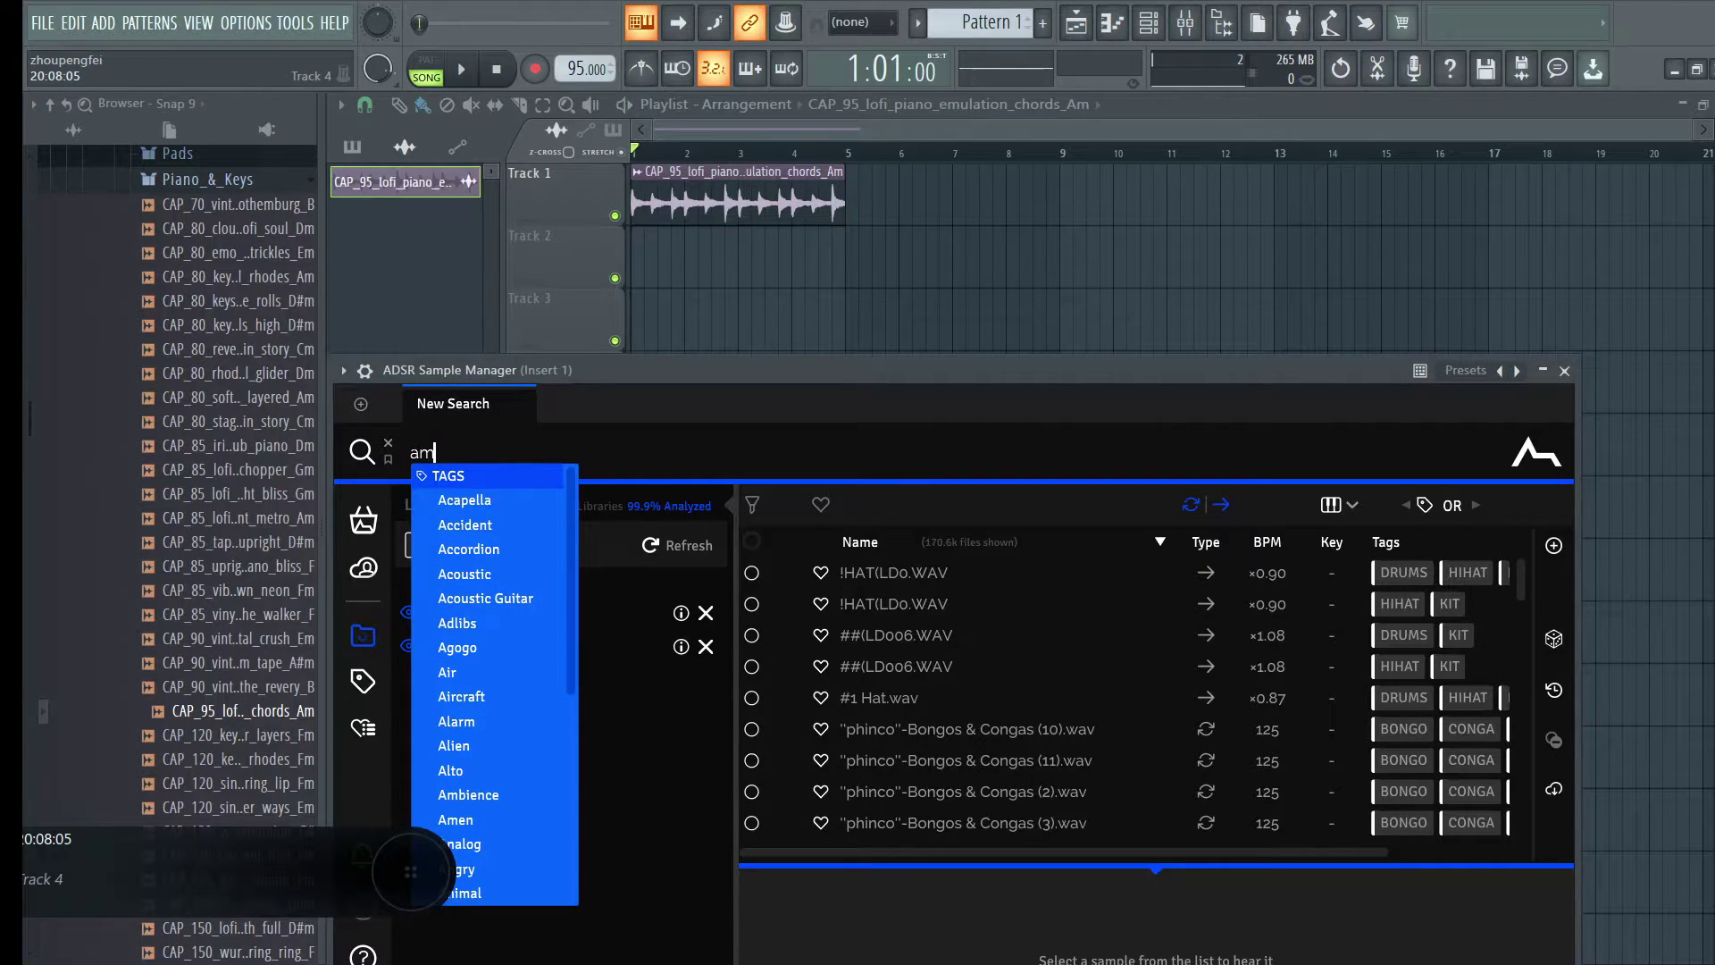
{"action": "type", "text": "in"}
Step: Run the amin search, then preview and stop the kit09 main guitar A-minor loop
{"action": "key", "text": "Return"}
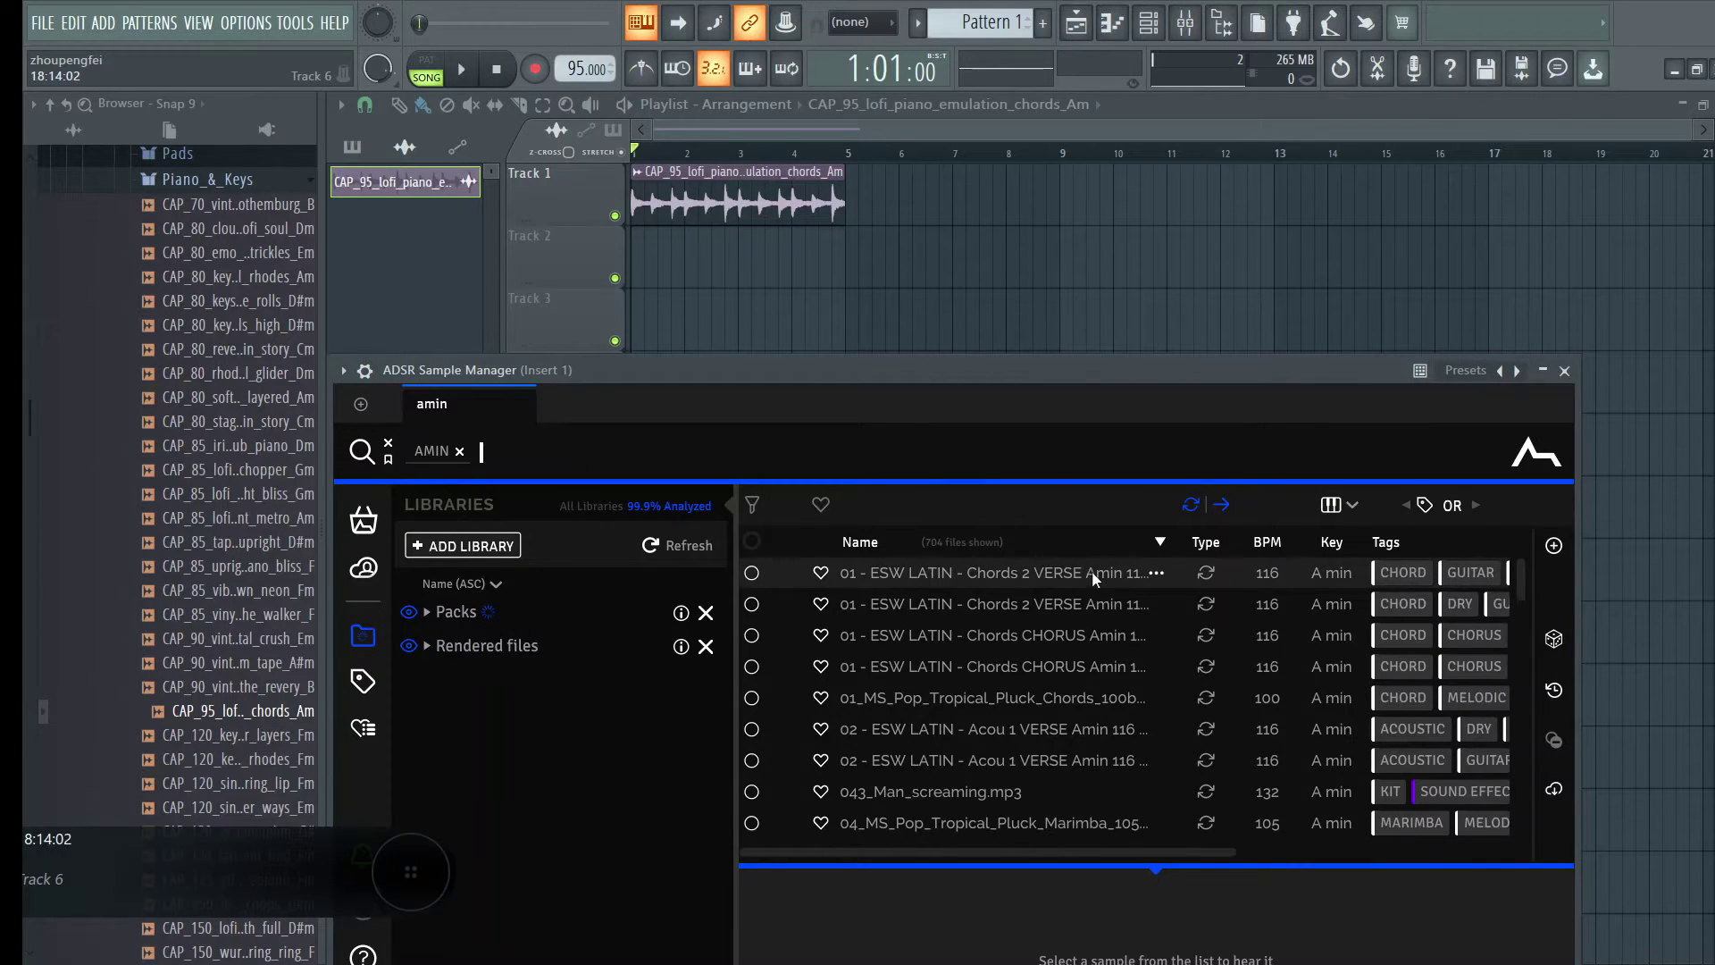
{"action": "scroll", "coordinate": [1133, 680], "scroll_direction": "down", "scroll_amount": 5}
{"action": "scroll", "coordinate": [1134, 674], "scroll_direction": "down", "scroll_amount": 4}
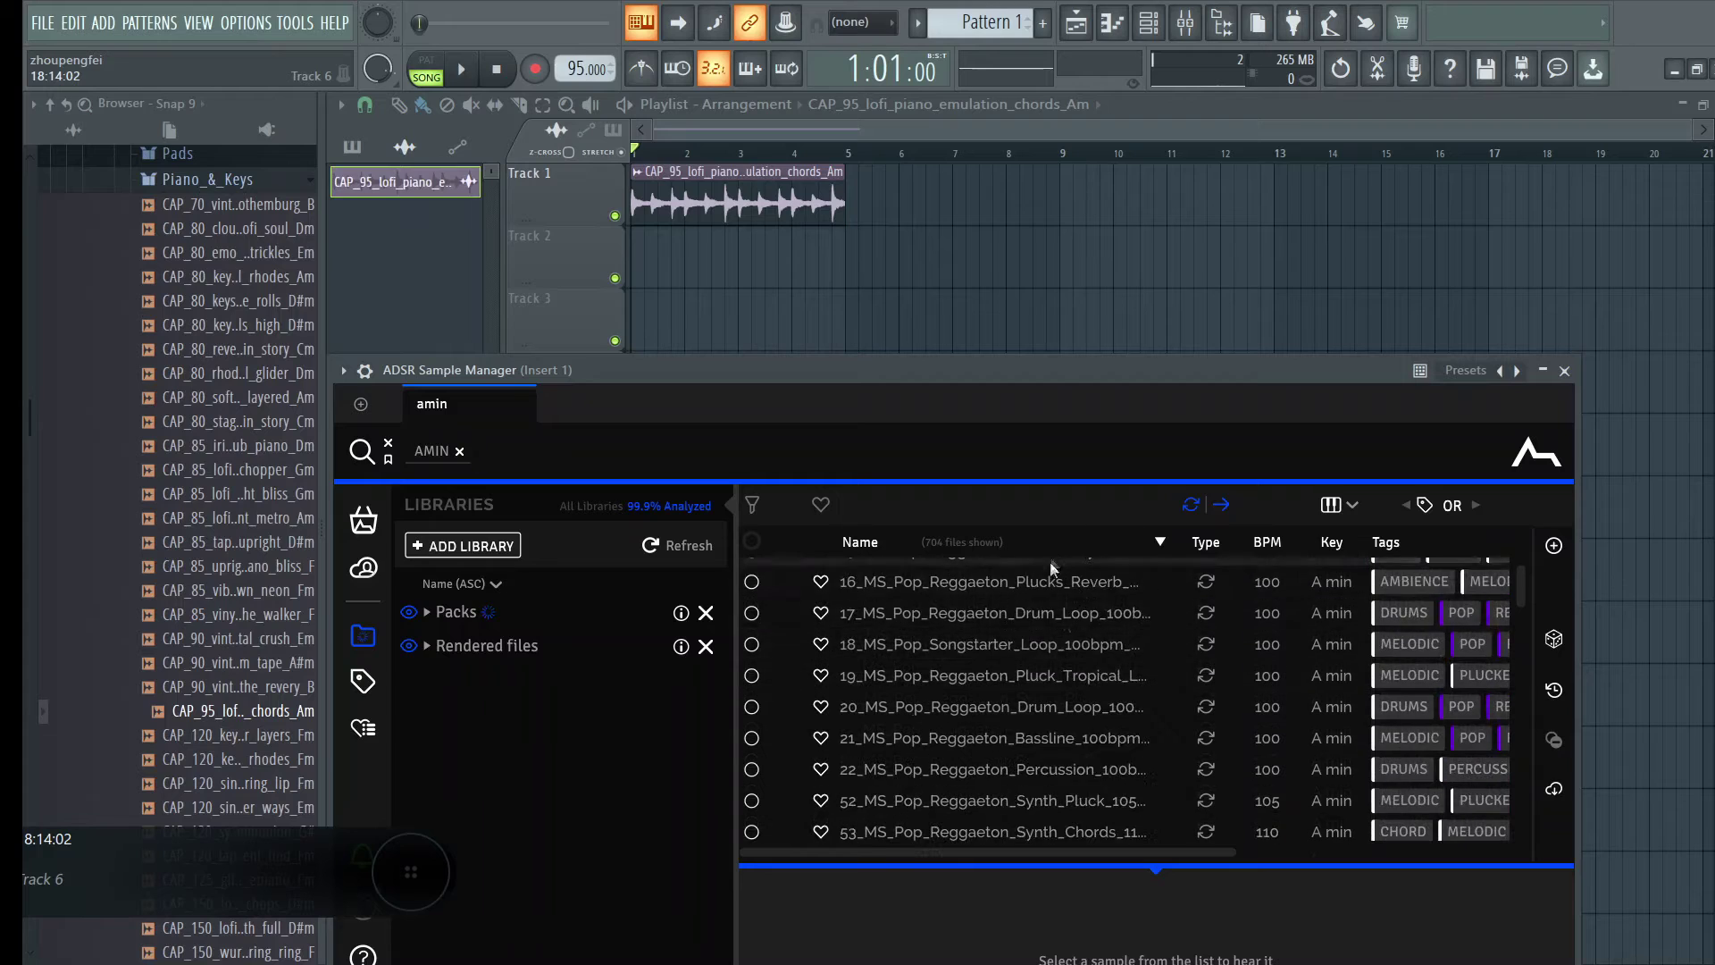
{"action": "scroll", "coordinate": [1088, 630], "scroll_direction": "up", "scroll_amount": 9}
{"action": "scroll", "coordinate": [1047, 635], "scroll_direction": "down", "scroll_amount": 5}
{"action": "scroll", "coordinate": [1039, 657], "scroll_direction": "down", "scroll_amount": 15}
{"action": "scroll", "coordinate": [1027, 667], "scroll_direction": "down", "scroll_amount": 15}
{"action": "scroll", "coordinate": [1021, 652], "scroll_direction": "down", "scroll_amount": 10}
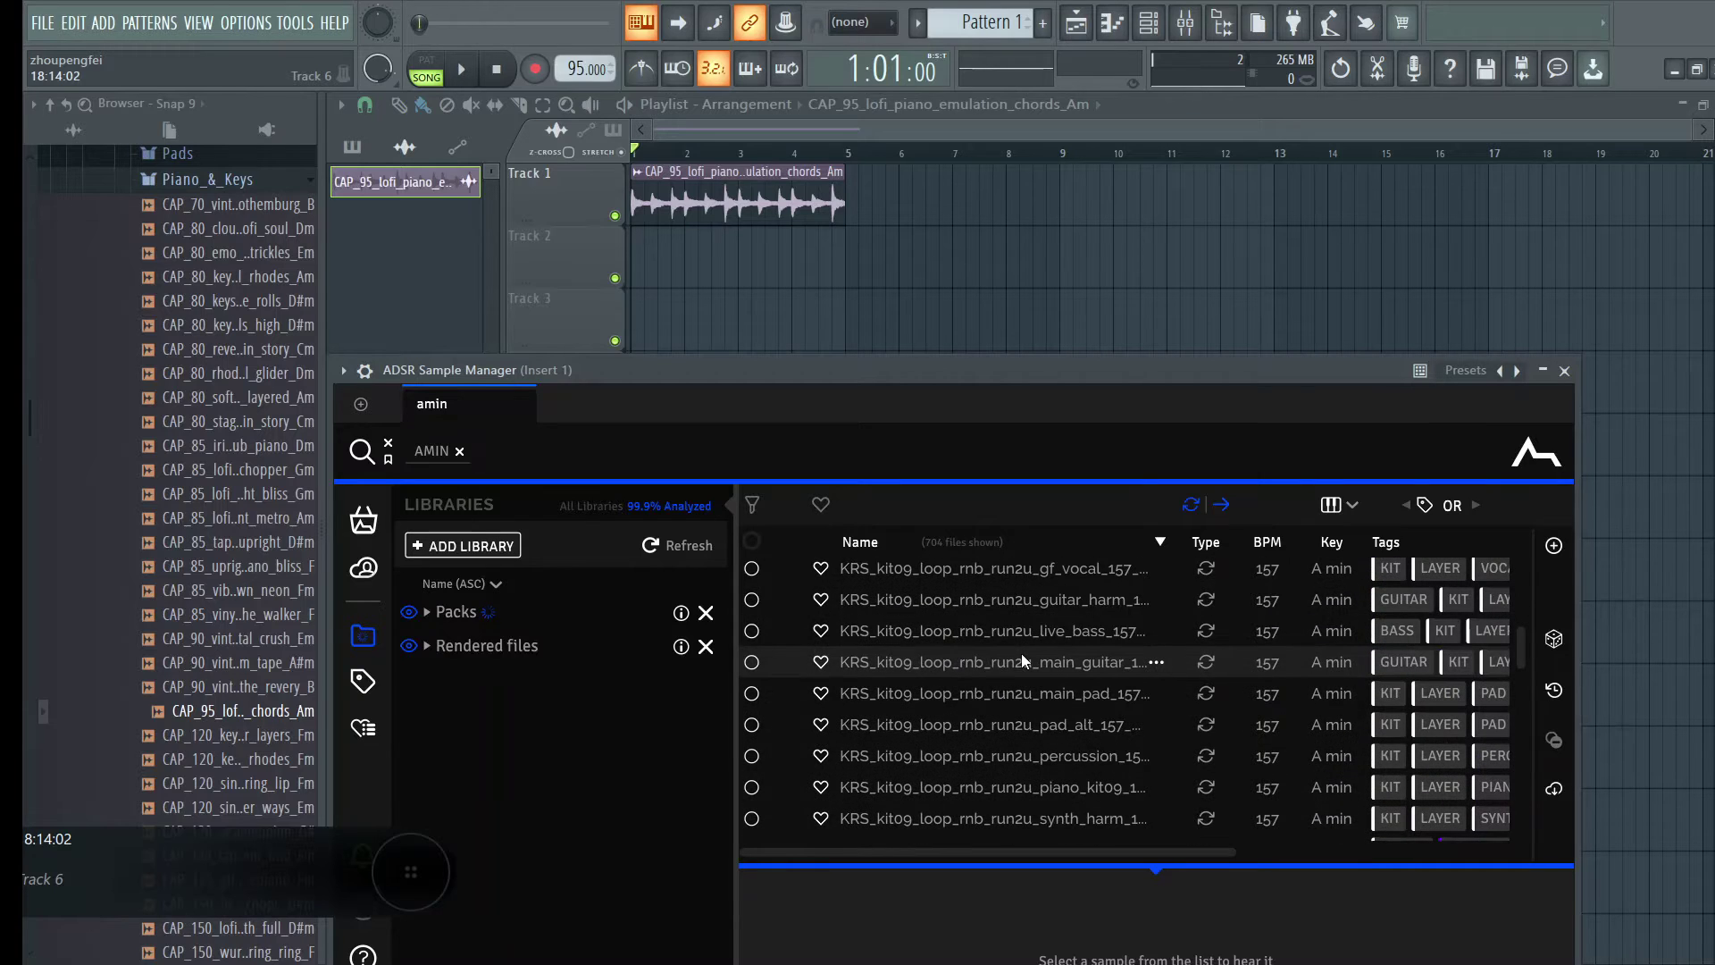
{"action": "left_click", "coordinate": [1005, 659]}
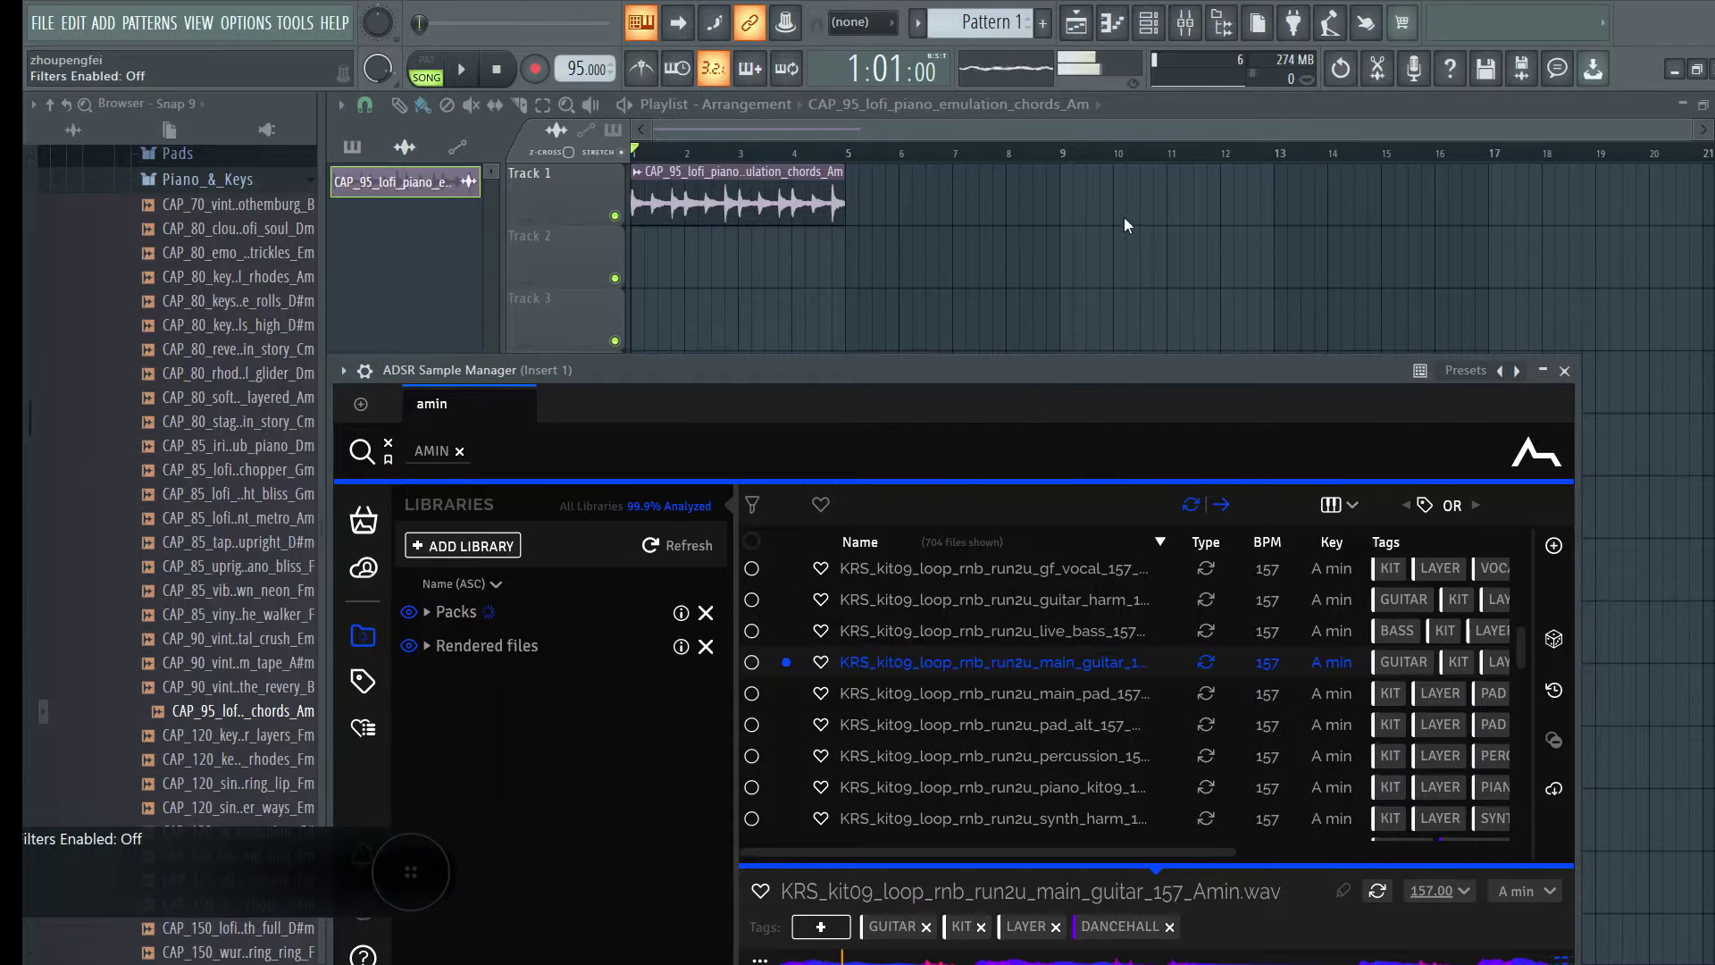
{"action": "left_click_drag", "start_coordinate": [1061, 368], "coordinate": [1059, 194]}
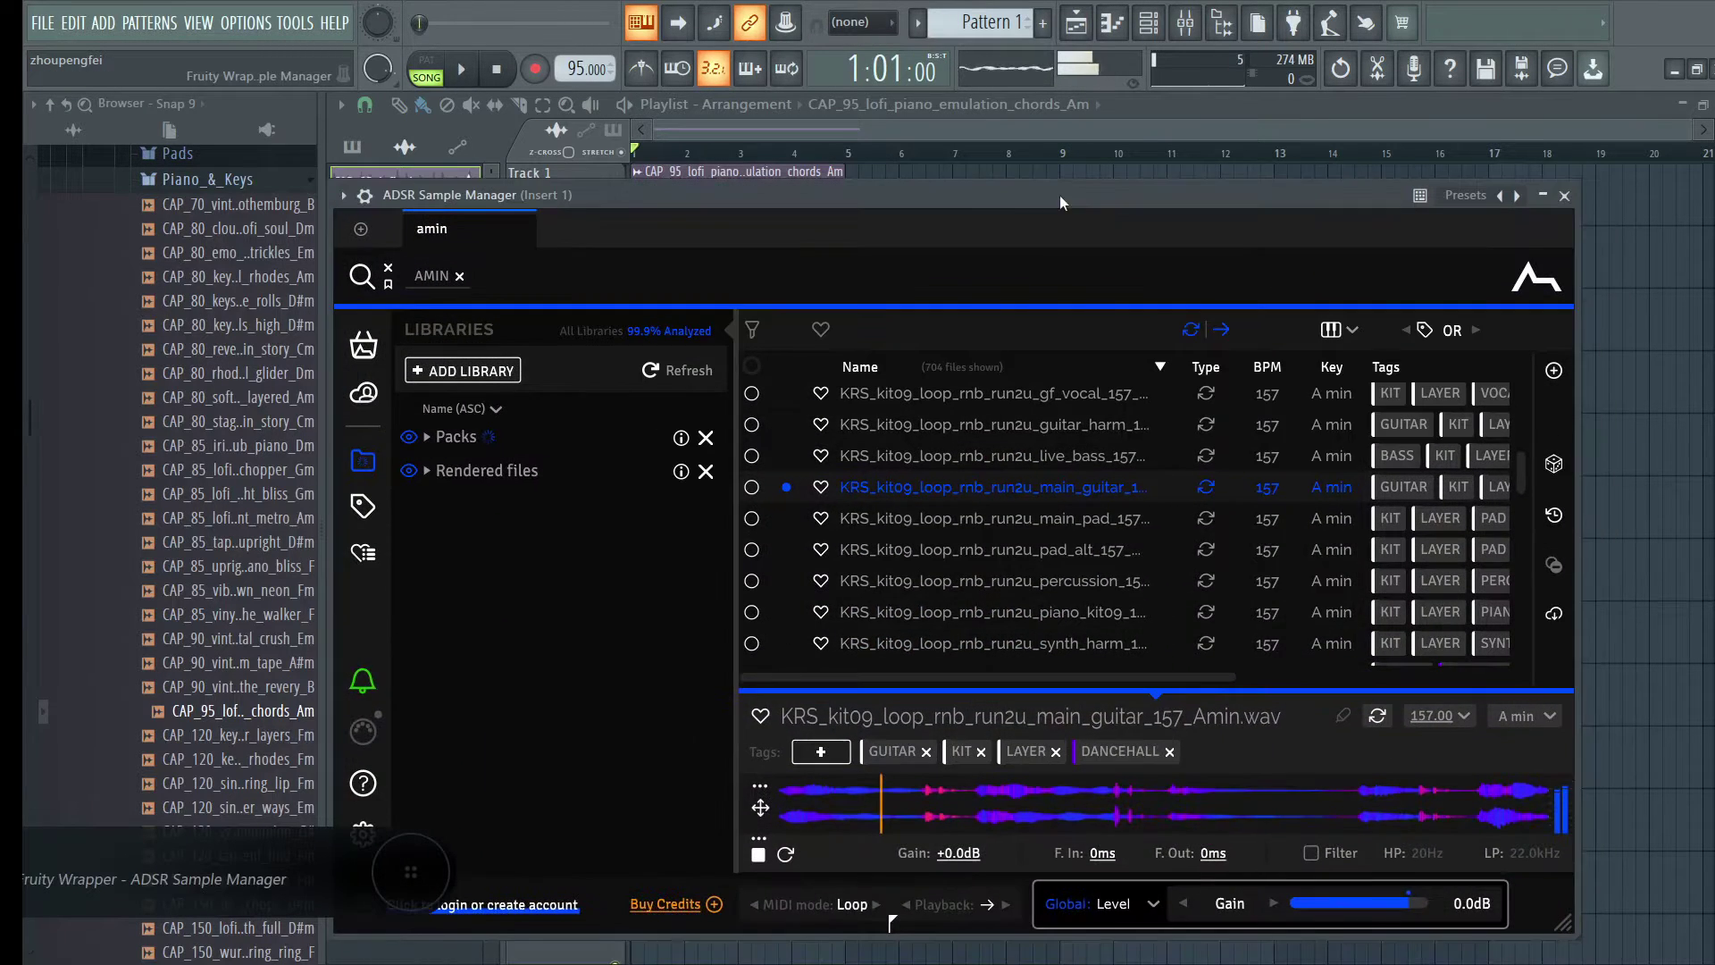
{"action": "left_click", "coordinate": [759, 855]}
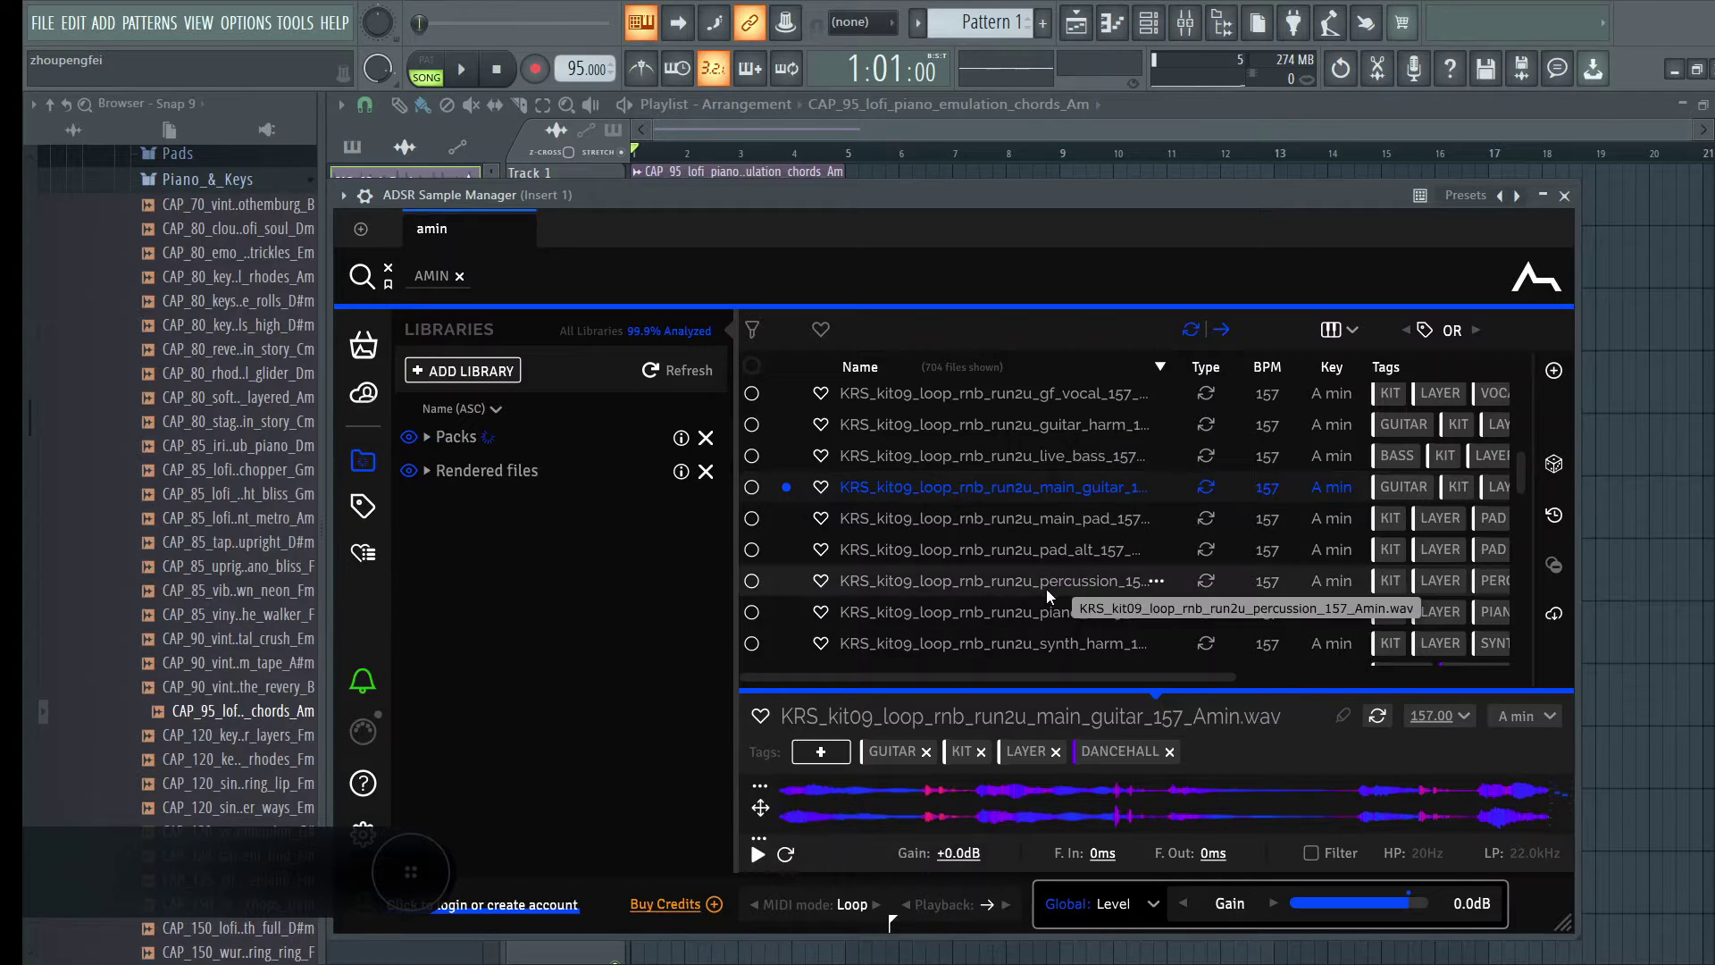
Step: Browse more amin results, shift the window off the piano clip, then close the sample manager
{"action": "scroll", "coordinate": [1047, 588], "scroll_direction": "down", "scroll_amount": 10}
{"action": "scroll", "coordinate": [993, 543], "scroll_direction": "up", "scroll_amount": 3}
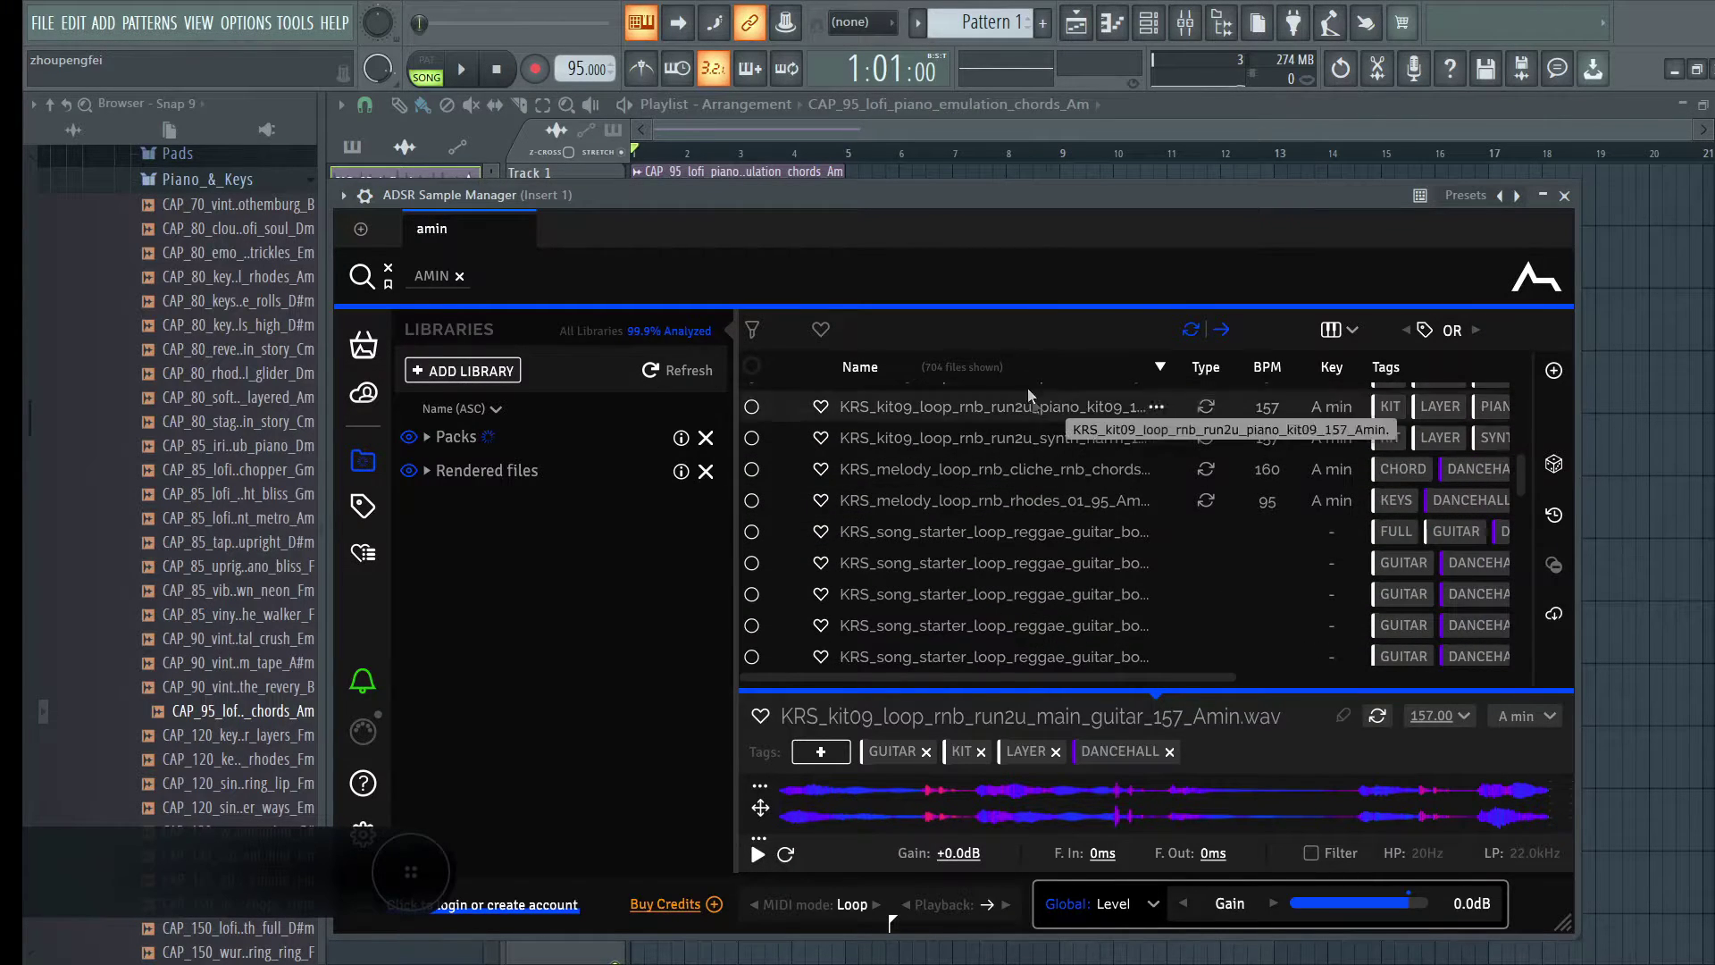
{"action": "scroll", "coordinate": [992, 500], "scroll_direction": "down", "scroll_amount": 20}
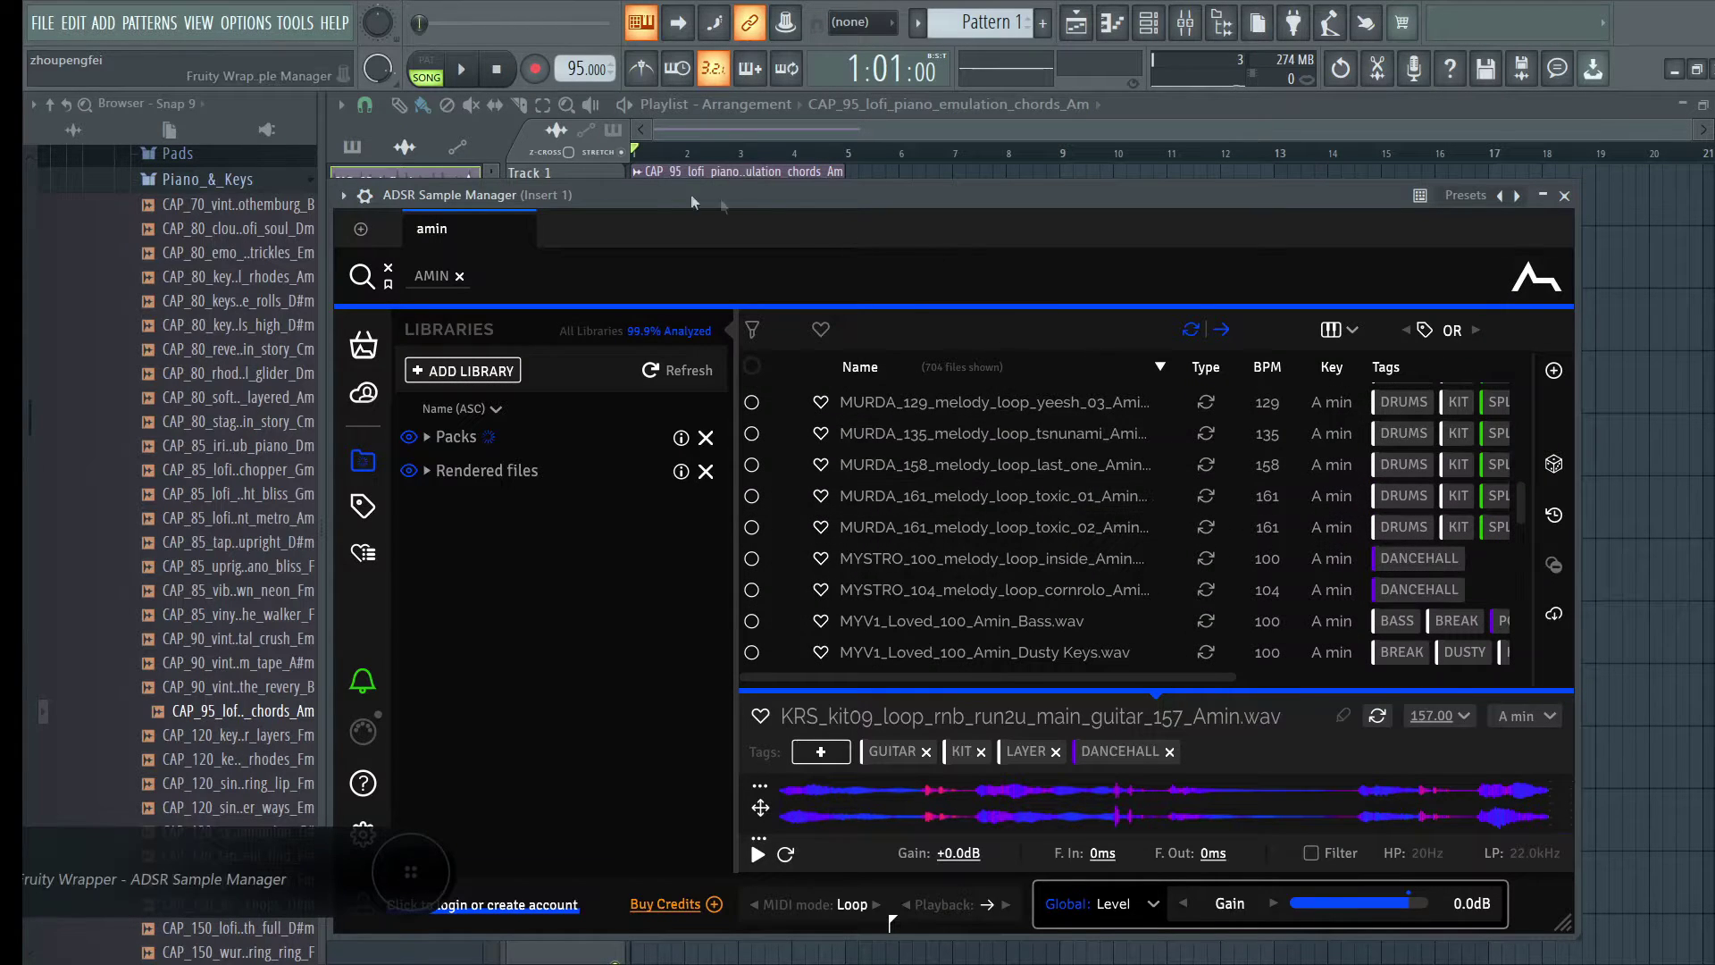
{"action": "left_click_drag", "start_coordinate": [772, 195], "coordinate": [762, 267]}
{"action": "scroll", "coordinate": [945, 511], "scroll_direction": "down", "scroll_amount": 15}
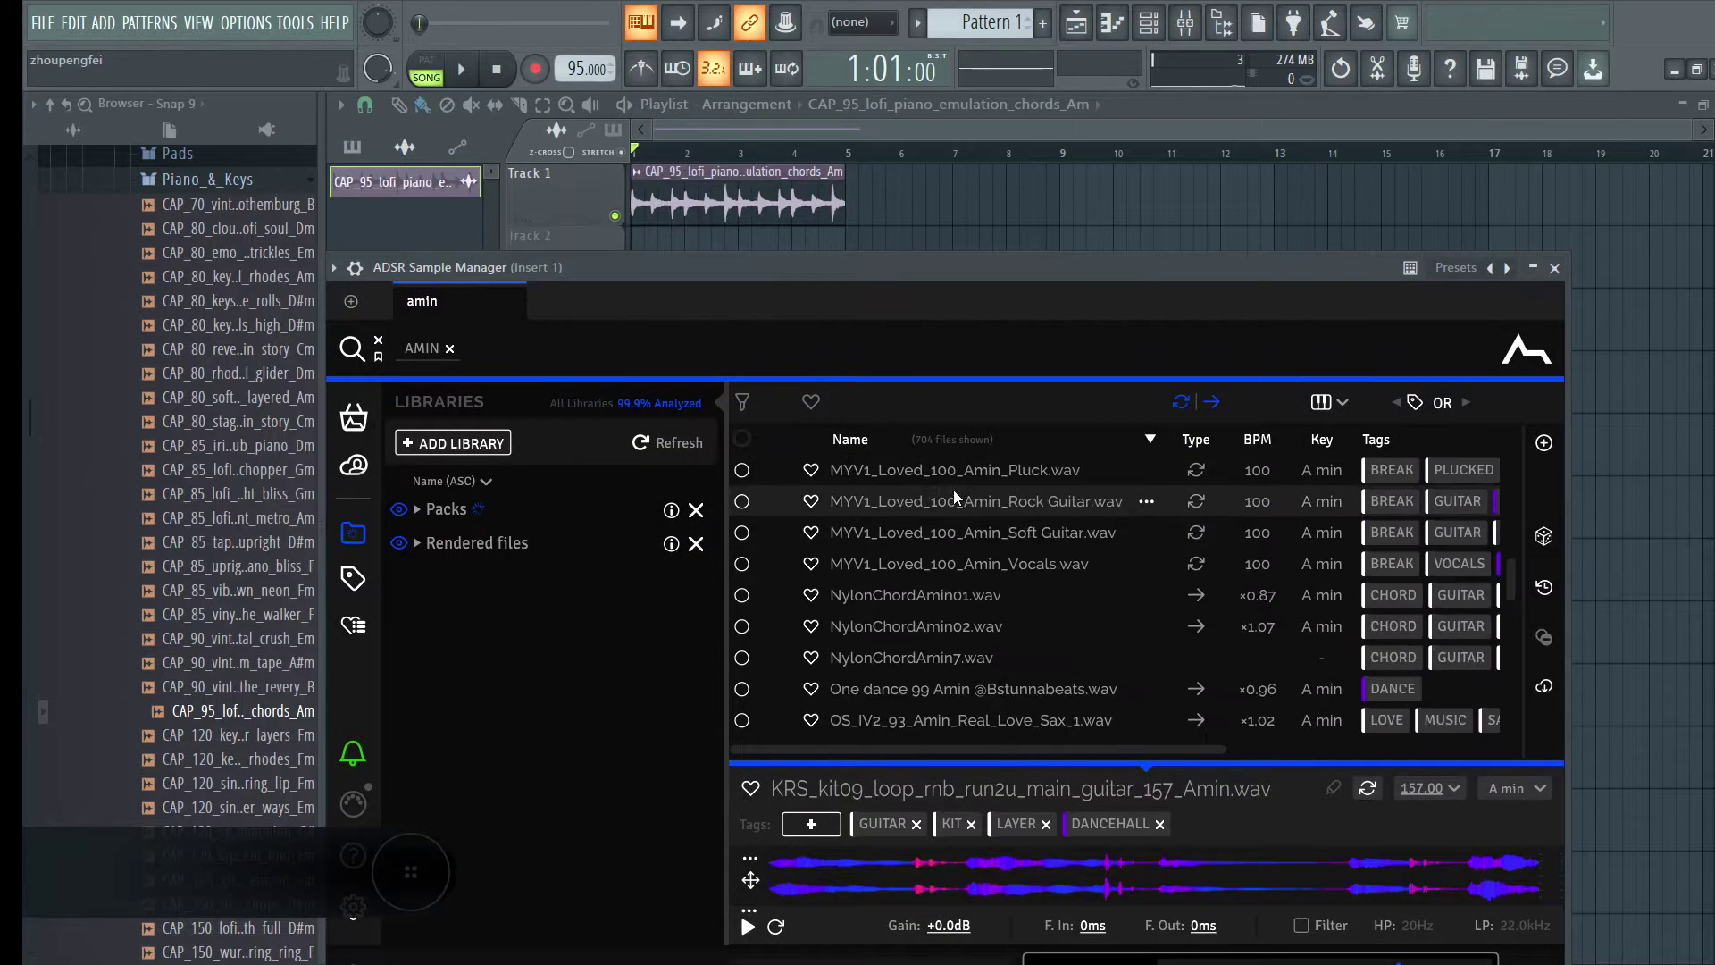
{"action": "scroll", "coordinate": [949, 539], "scroll_direction": "down", "scroll_amount": 15}
{"action": "scroll", "coordinate": [950, 567], "scroll_direction": "up", "scroll_amount": 1}
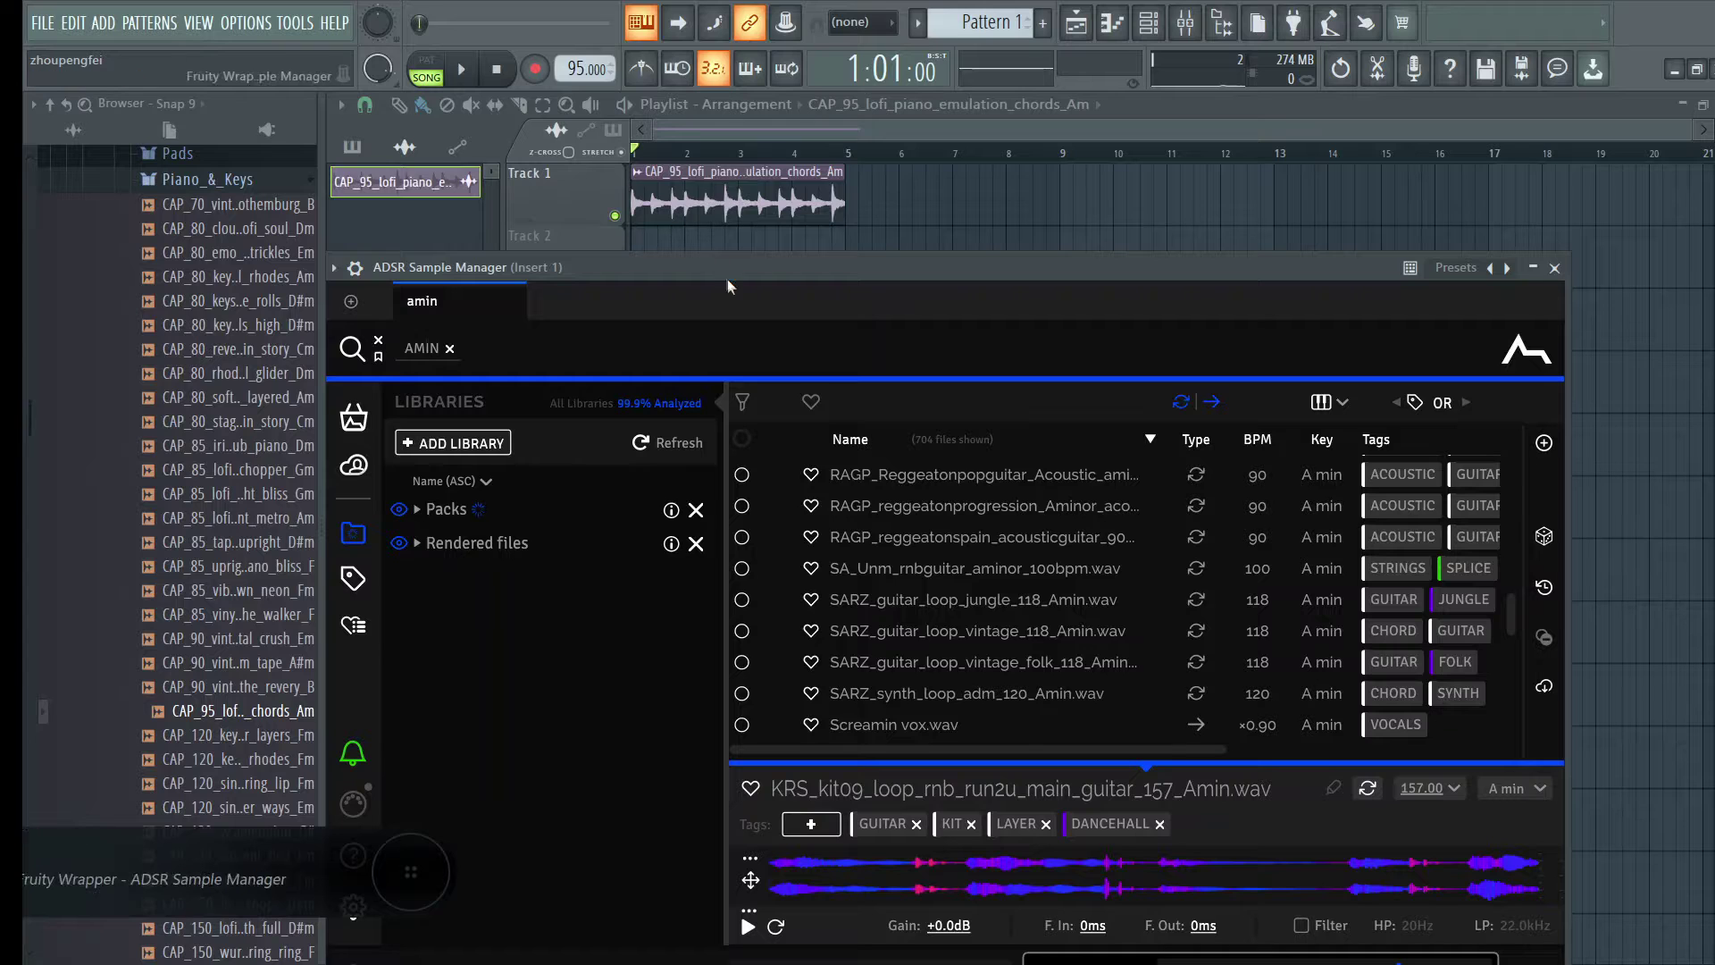
{"action": "mouse_move", "coordinate": [727, 277]}
{"action": "left_mouse_down"}
{"action": "mouse_move", "coordinate": [729, 256]}
{"action": "mouse_move", "coordinate": [754, 260]}
{"action": "left_mouse_up"}
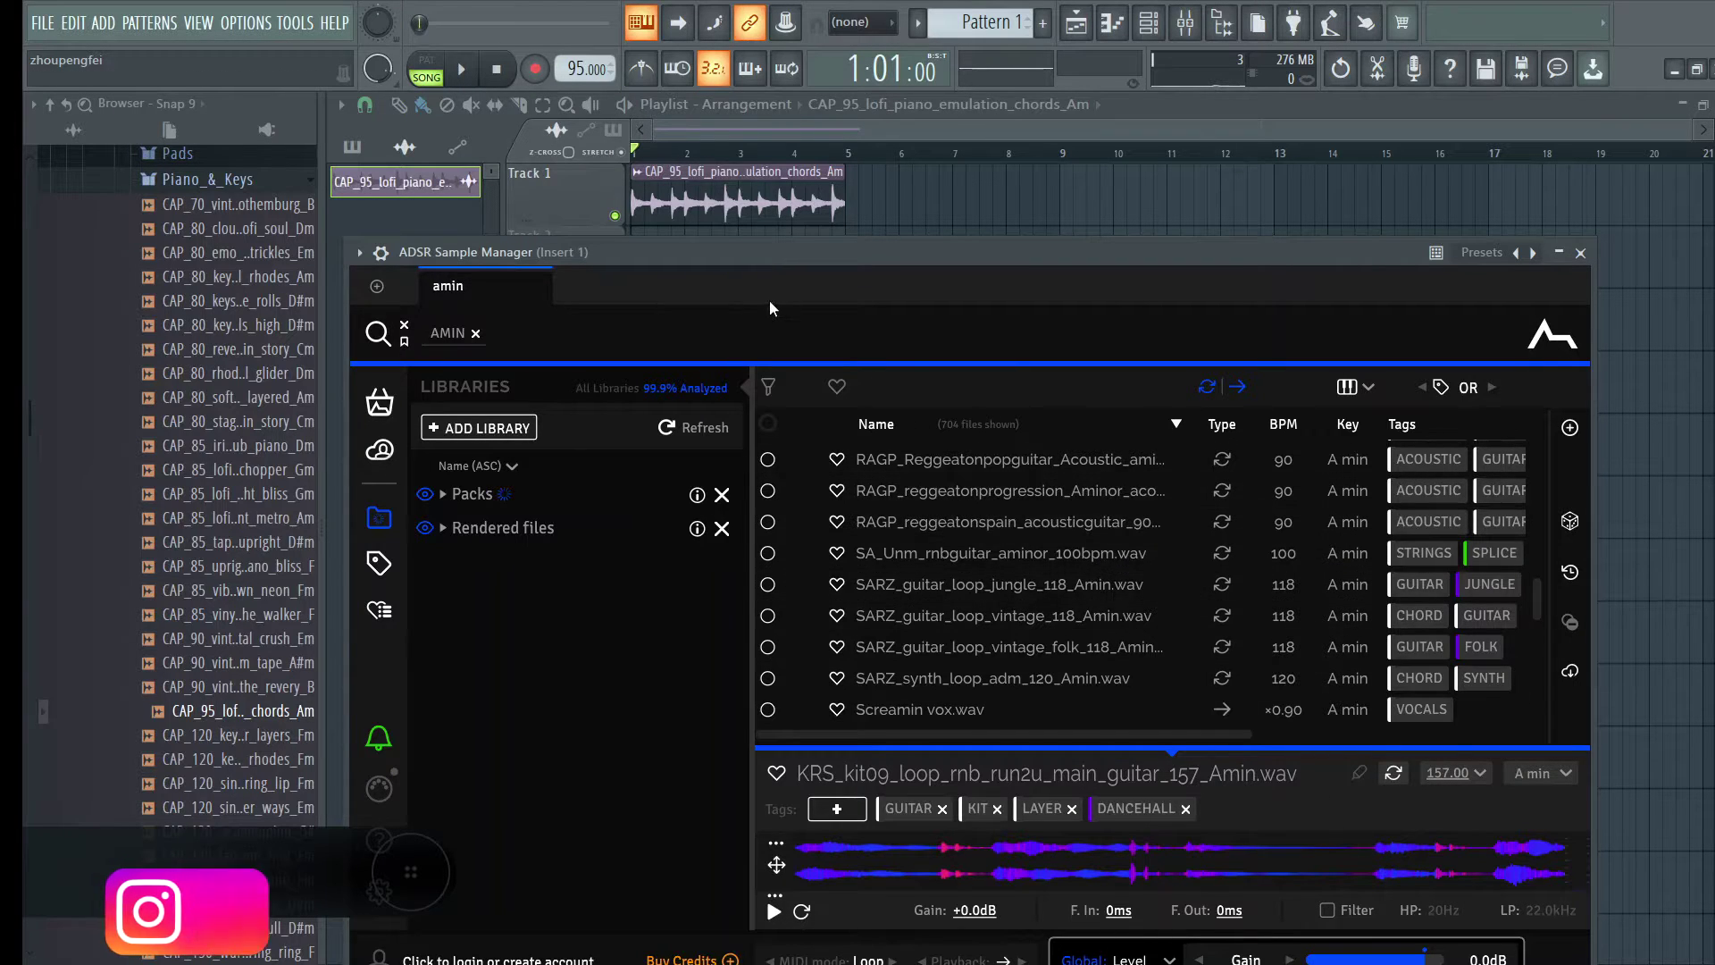
{"action": "left_click_drag", "start_coordinate": [789, 265], "coordinate": [773, 270]}
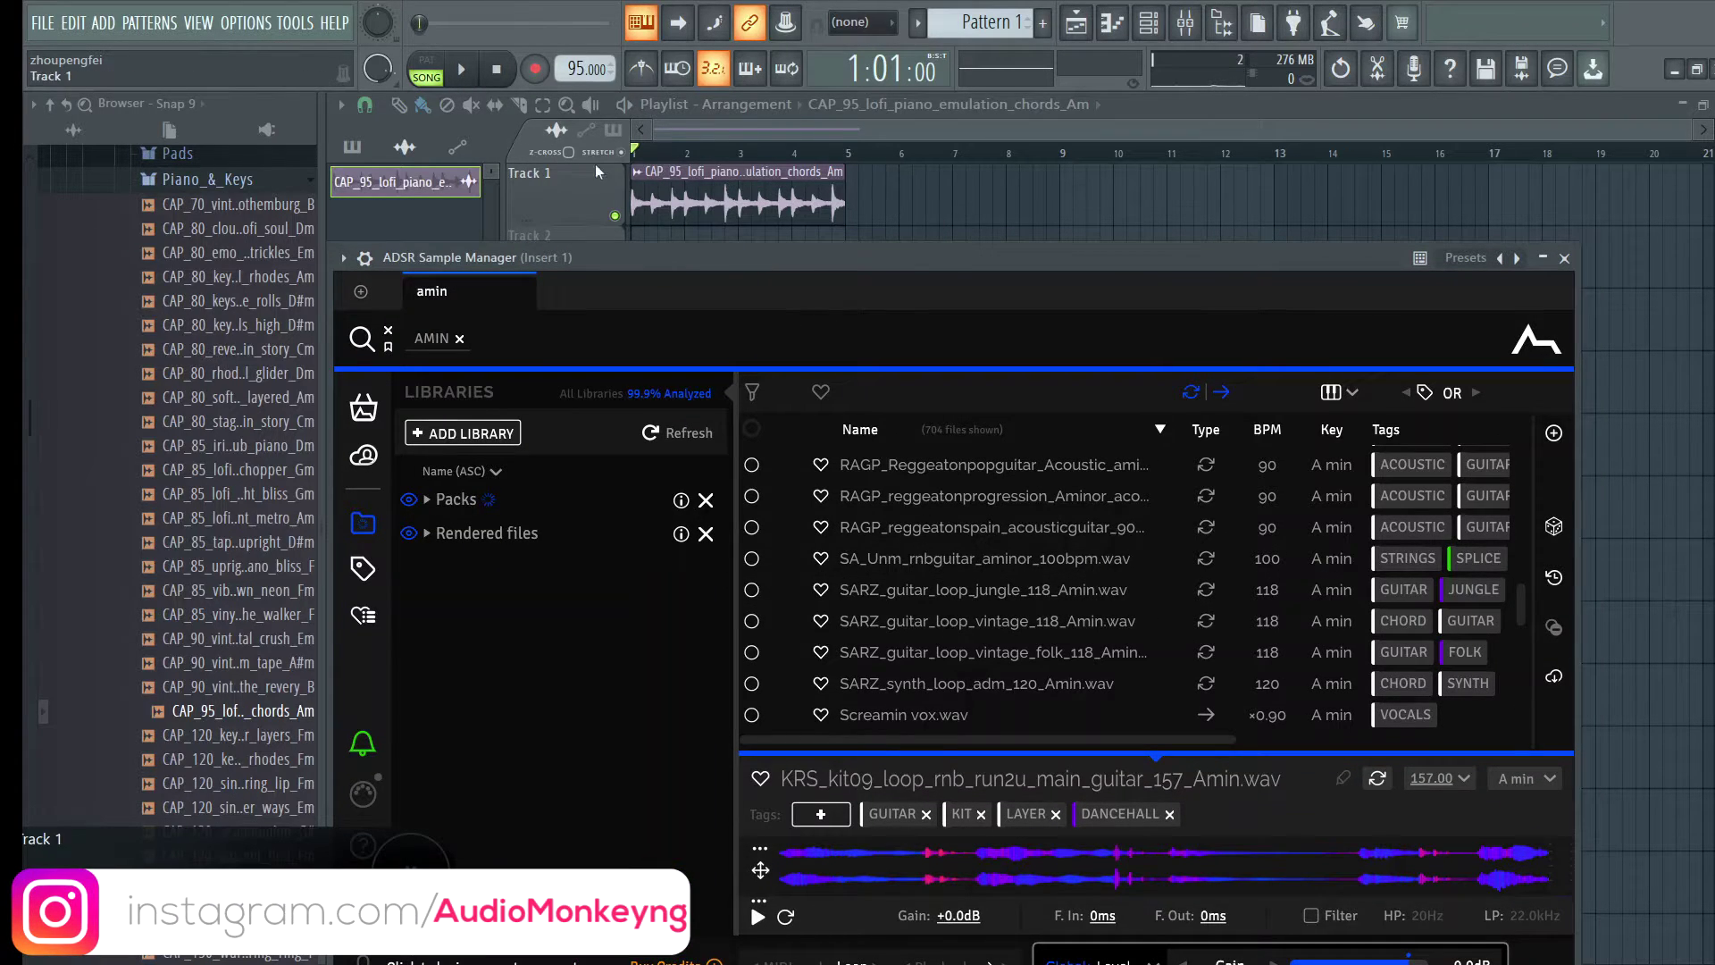
{"action": "left_click", "coordinate": [463, 71]}
Step: Play the song, open the piano clip's channel settings, and reopen the sample manager on Insert 1
{"action": "left_click", "coordinate": [1564, 259]}
{"action": "double_click", "coordinate": [831, 201]}
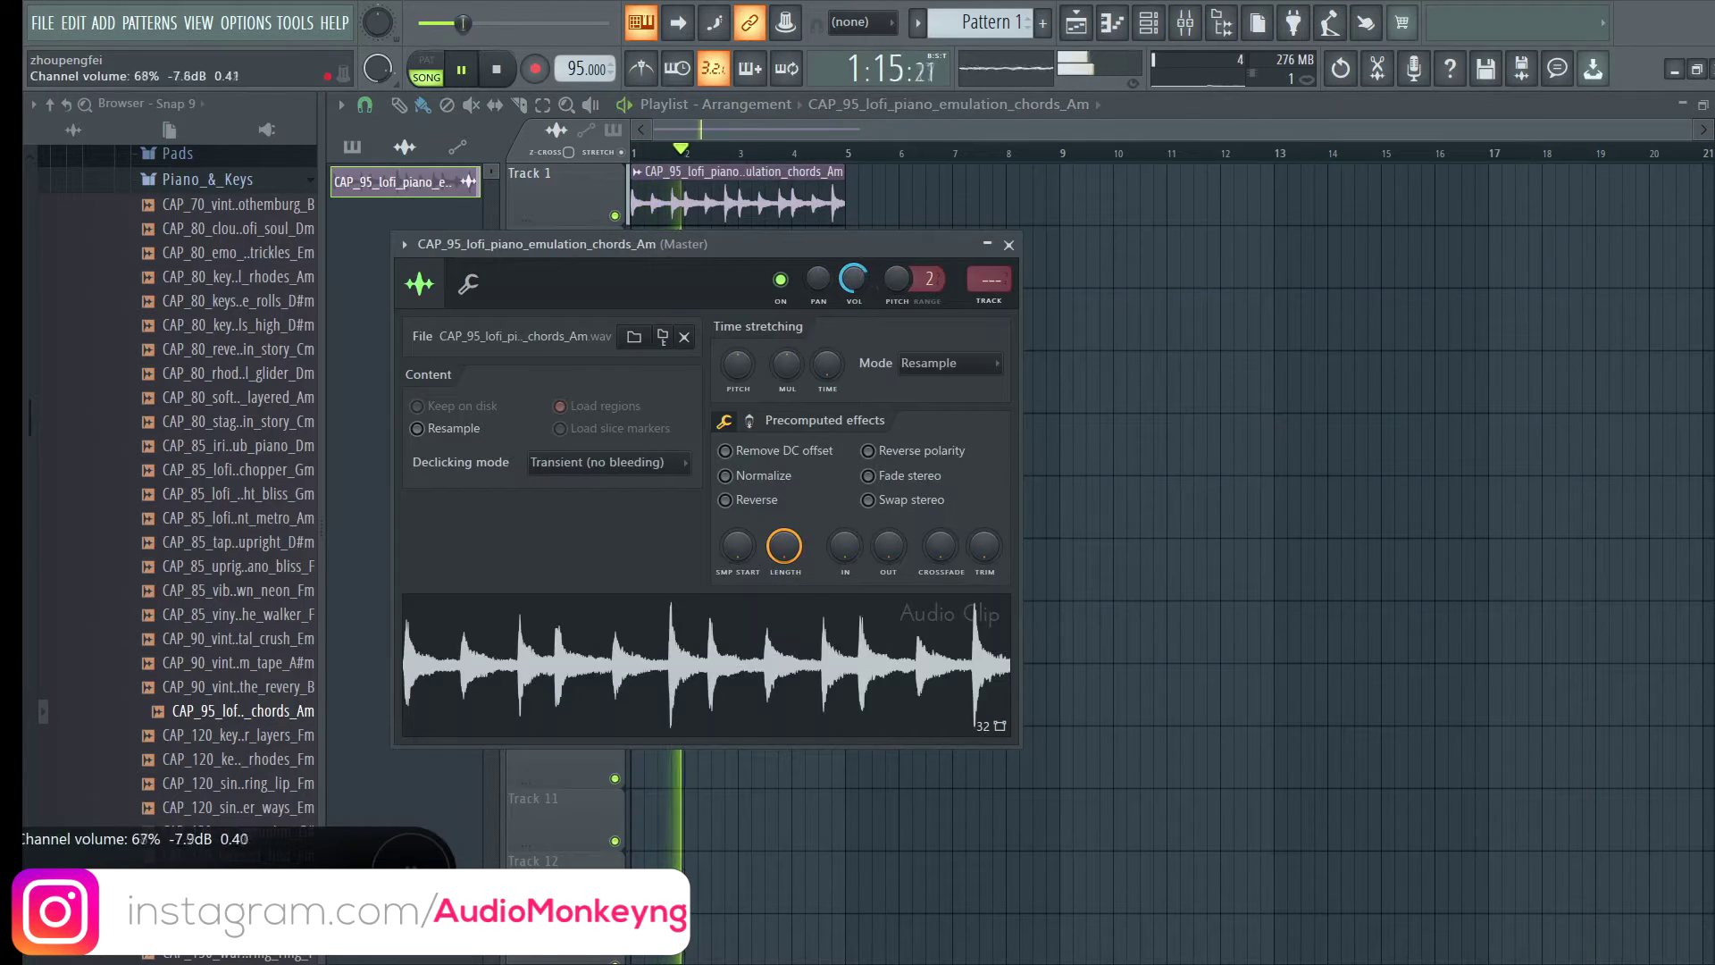
{"action": "left_click", "coordinate": [1185, 22]}
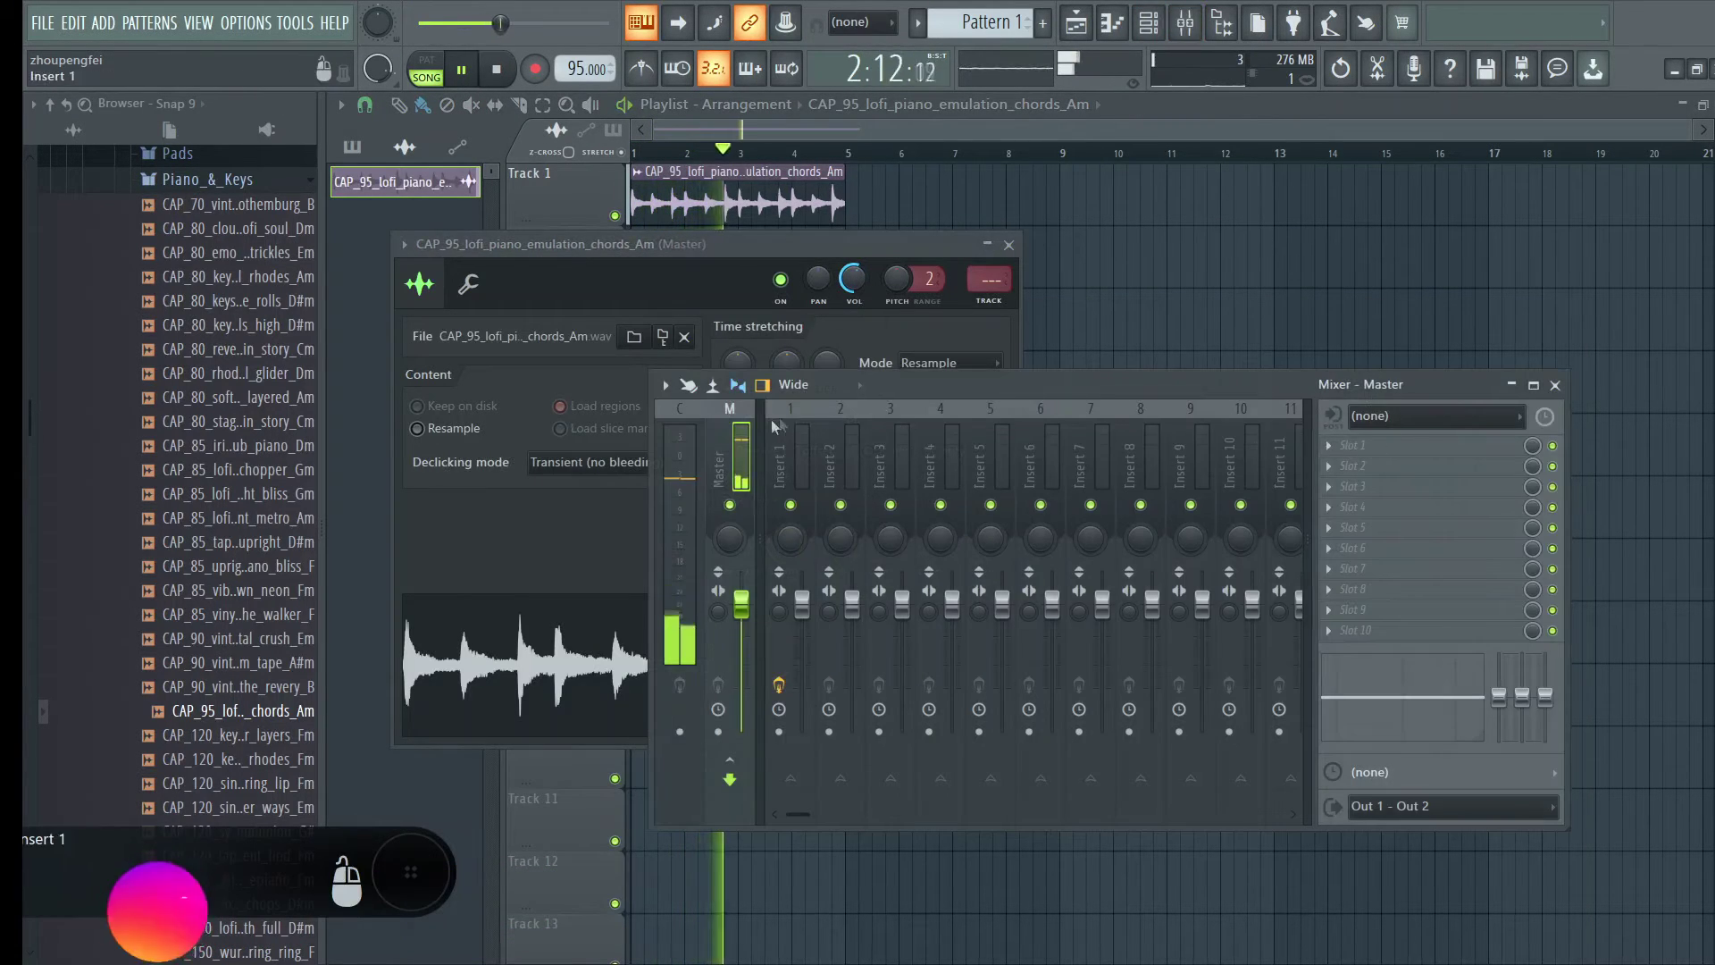
{"action": "left_click", "coordinate": [801, 455]}
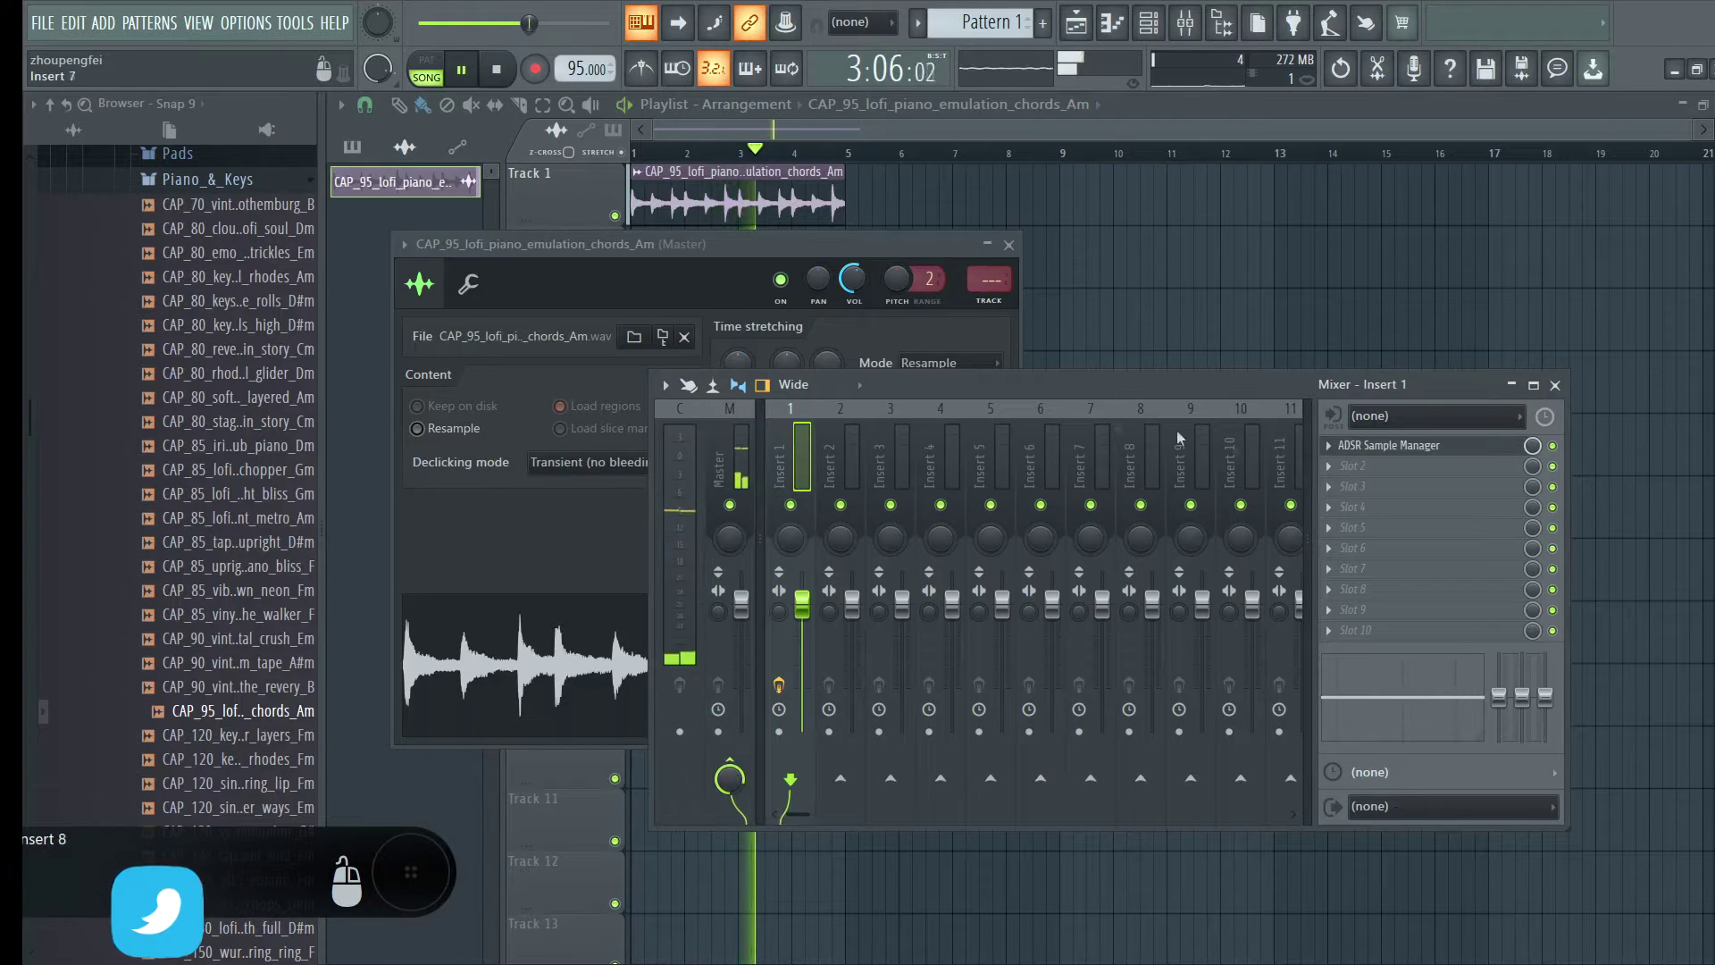
{"action": "left_click", "coordinate": [1409, 446]}
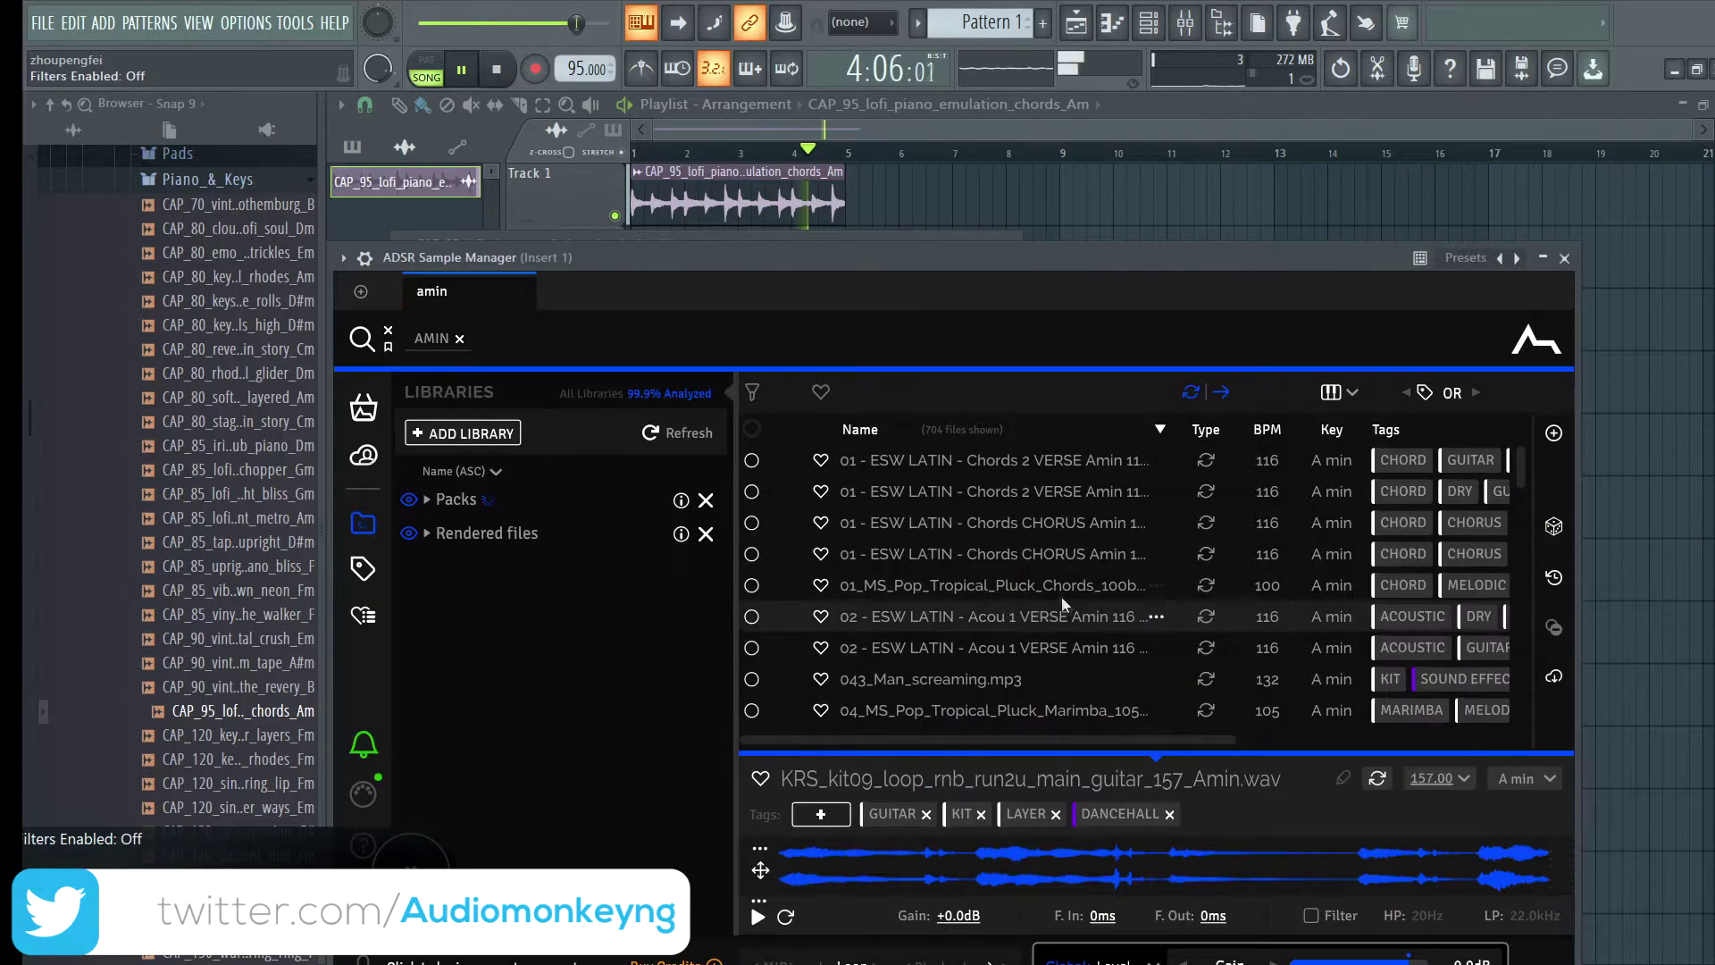
Step: Preview amin results, settling on the 09_MS_Pop_Reggaeton_Bass_Line_Aminor_95bpm loop
{"action": "scroll", "coordinate": [1096, 565], "scroll_direction": "down", "scroll_amount": 2}
{"action": "scroll", "coordinate": [991, 566], "scroll_direction": "down", "scroll_amount": 5}
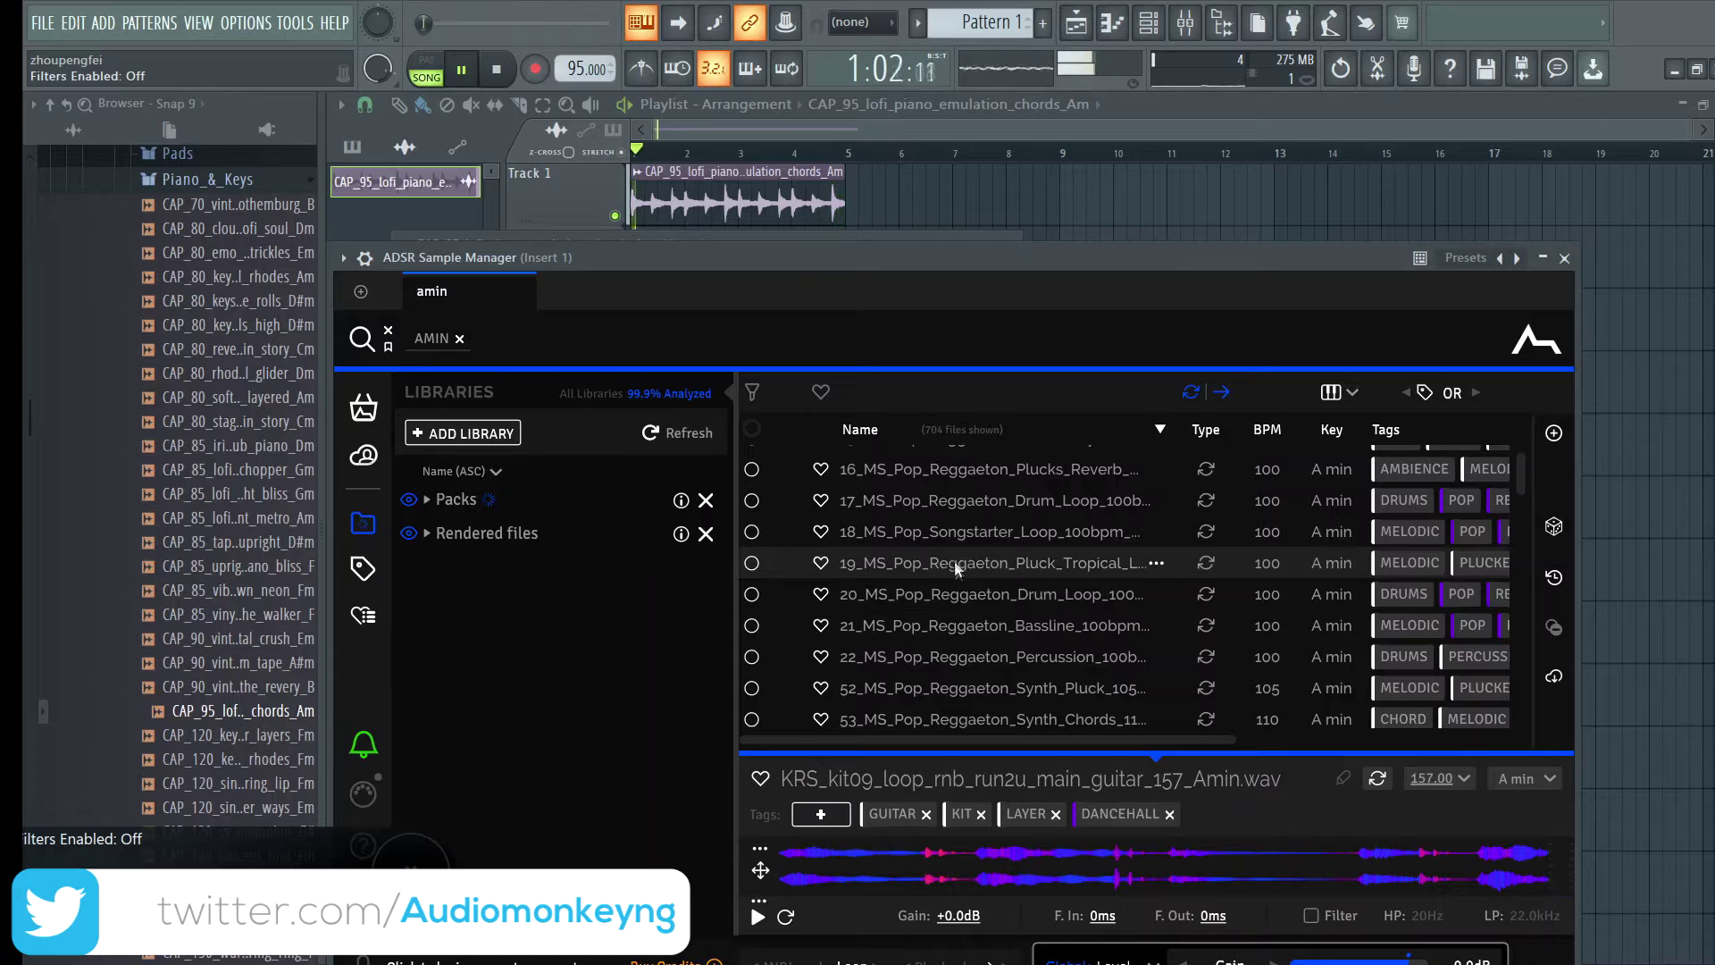
{"action": "scroll", "coordinate": [934, 537], "scroll_direction": "up", "scroll_amount": 3}
{"action": "left_click", "coordinate": [940, 529]}
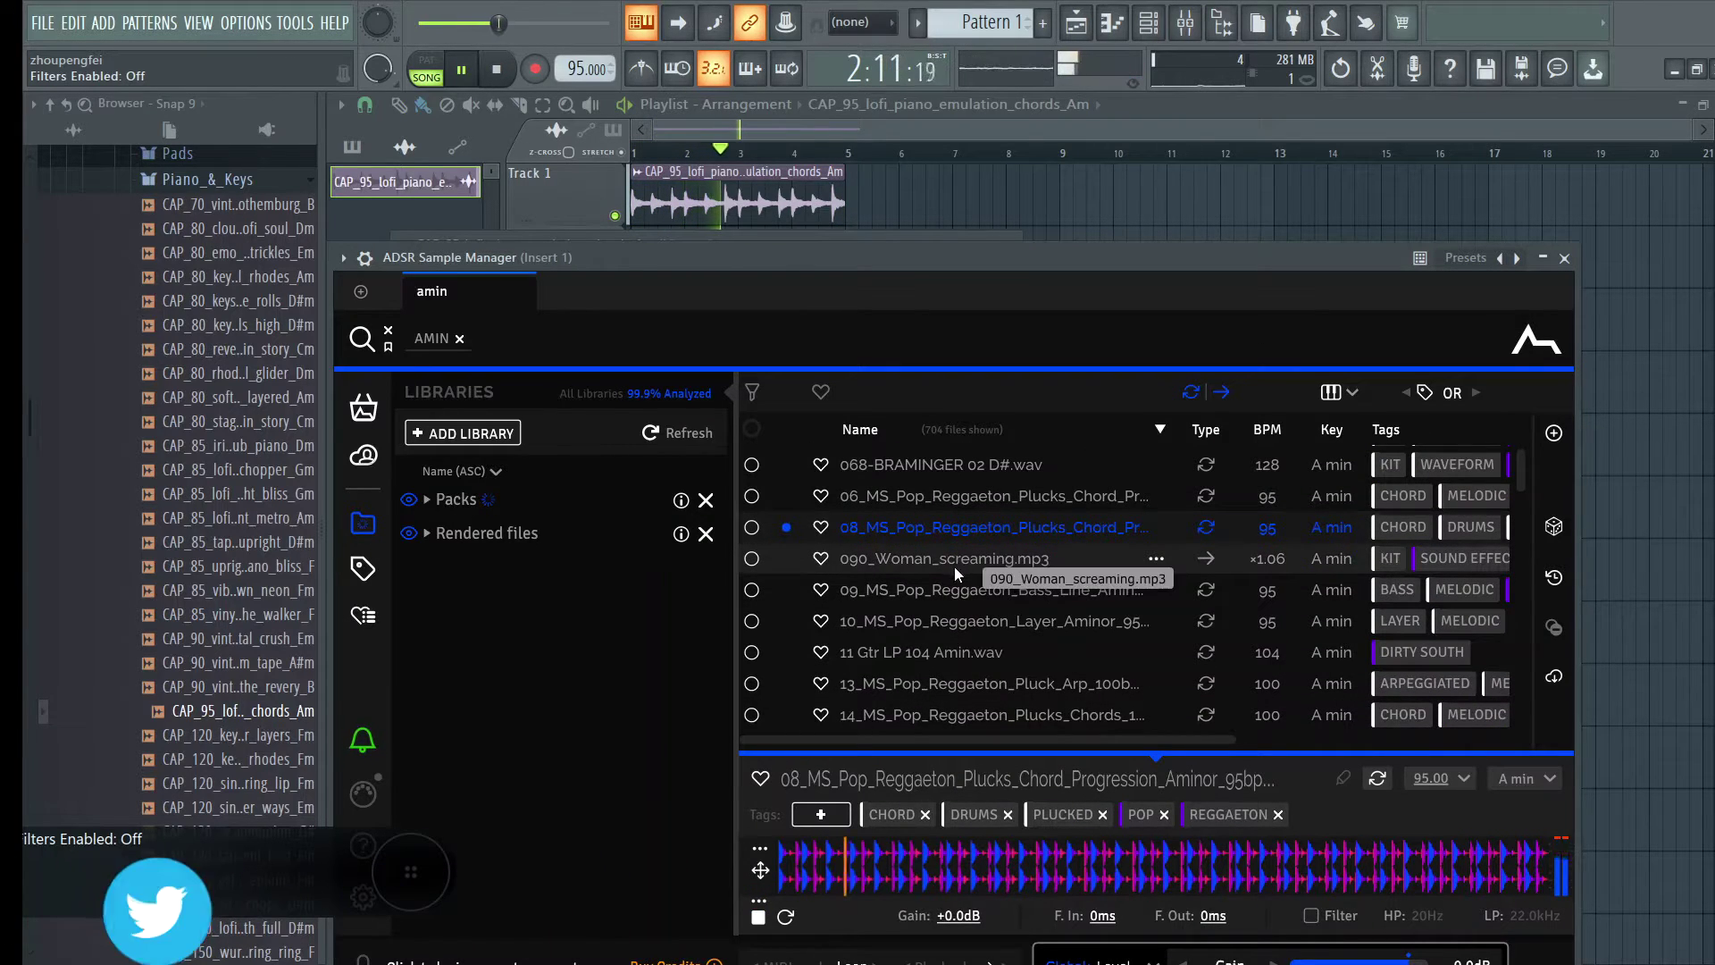
{"action": "left_click", "coordinate": [954, 562]}
{"action": "left_click", "coordinate": [931, 586]}
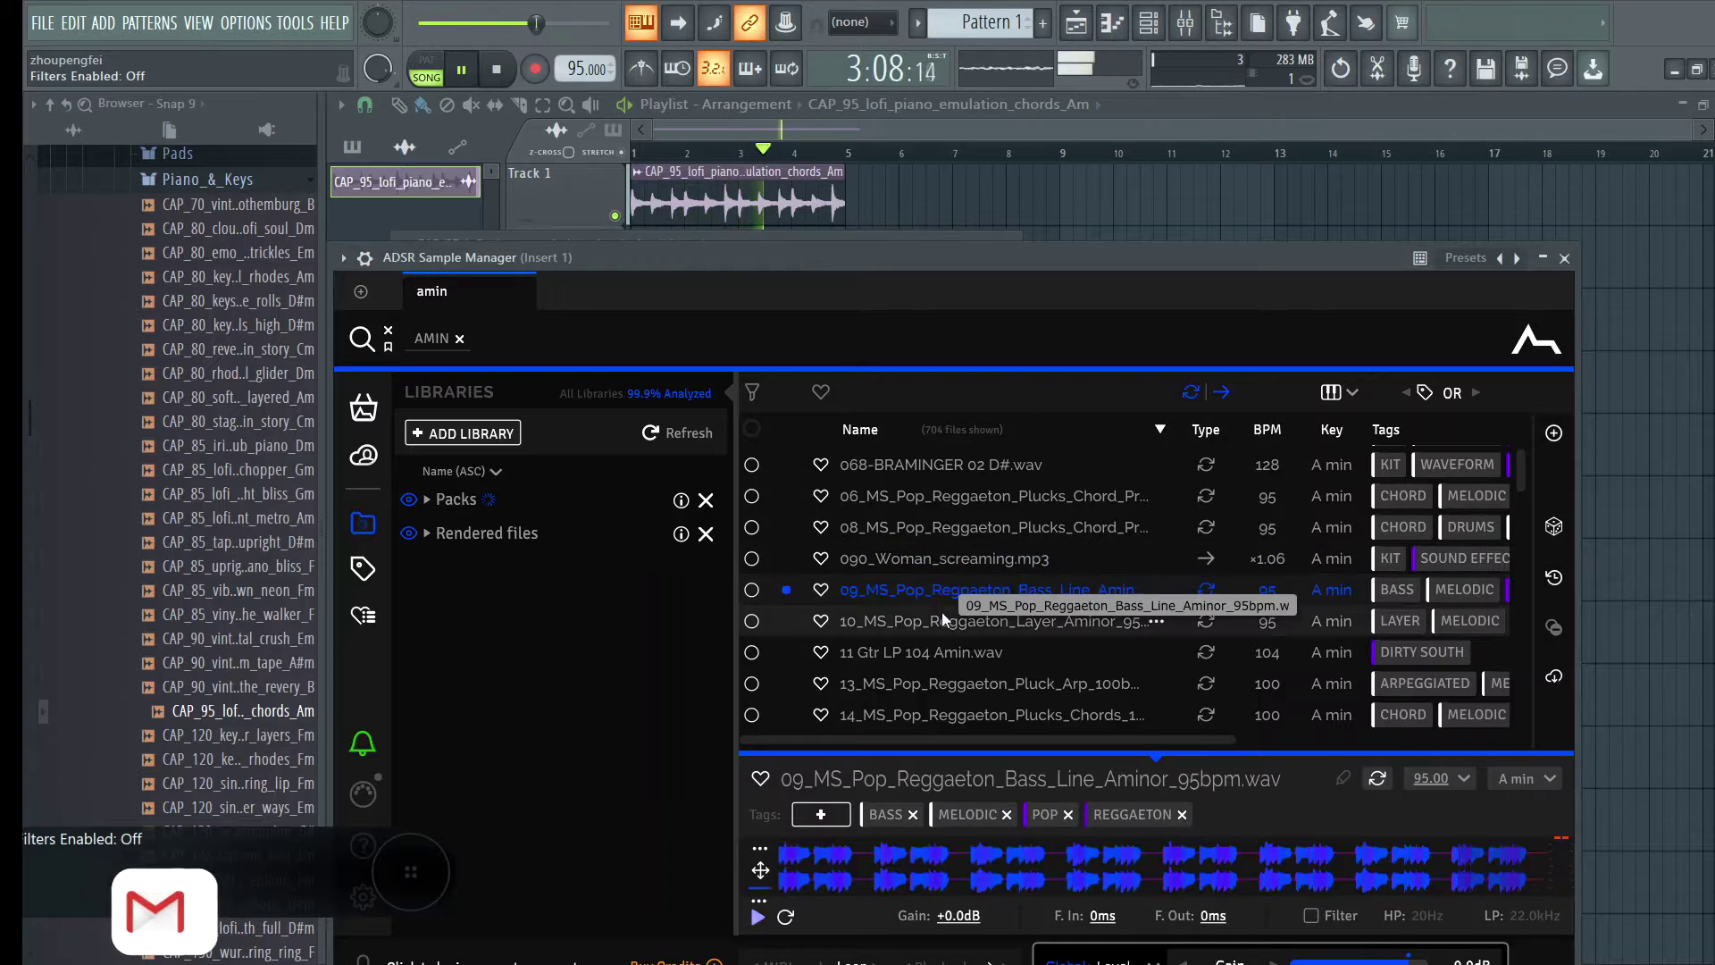
{"action": "left_click_drag", "start_coordinate": [1027, 275], "coordinate": [1028, 251]}
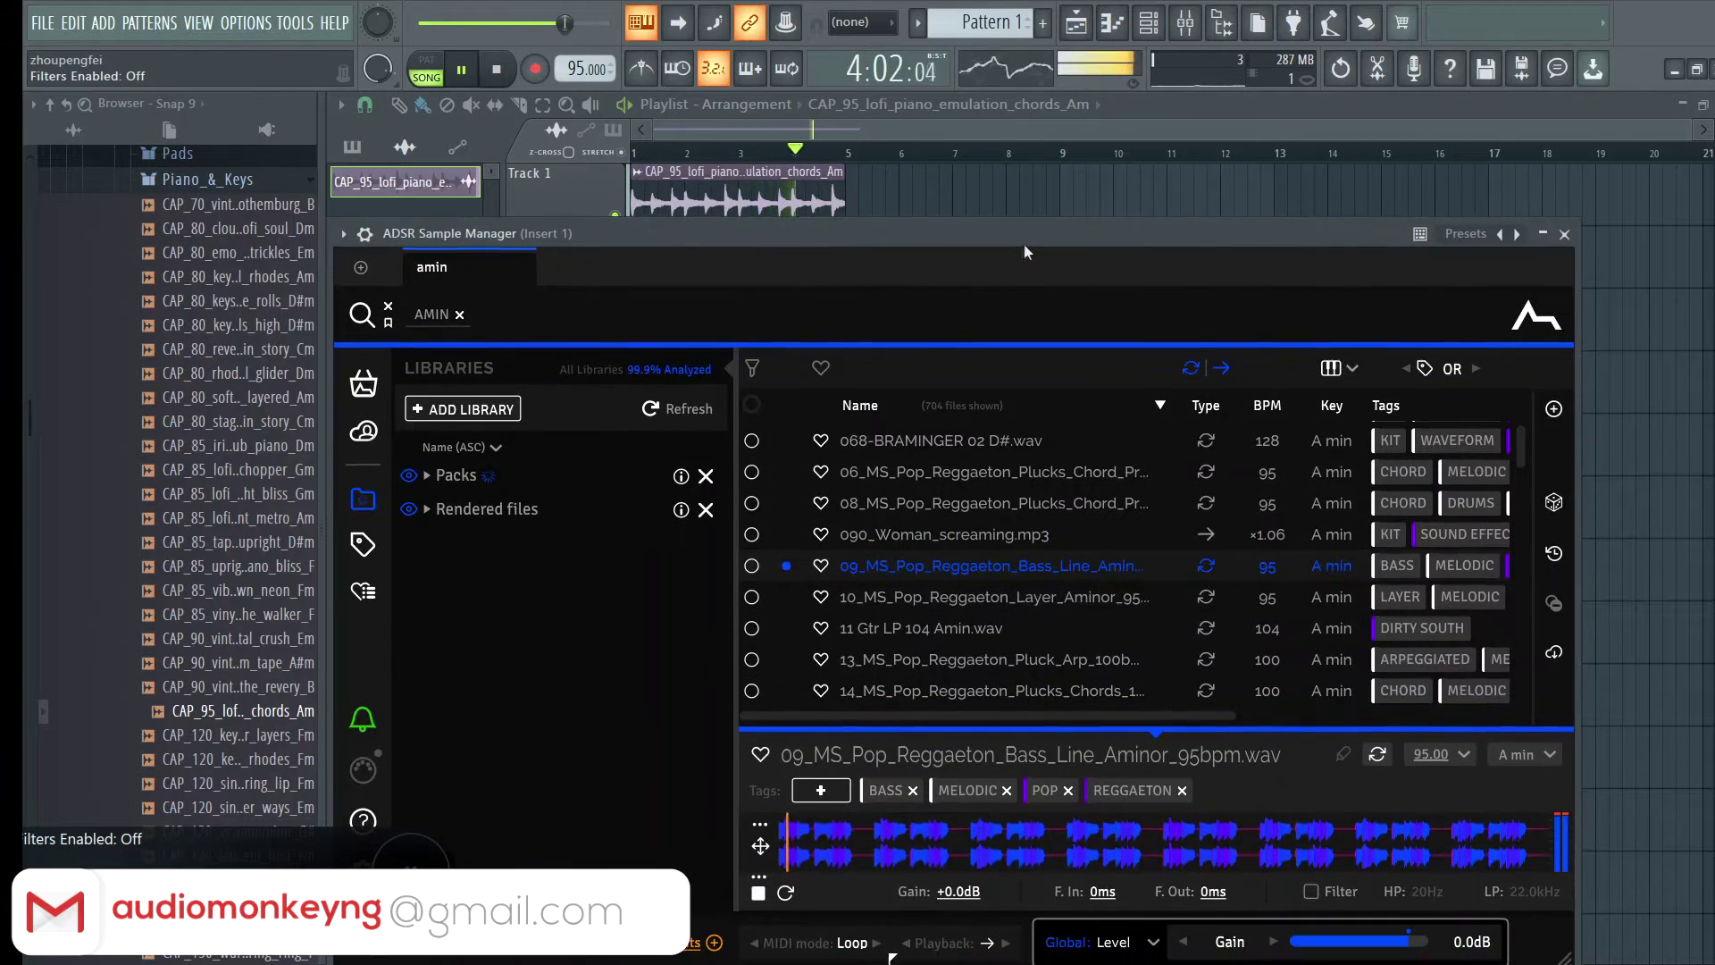
Step: Stop playback and drop the reggaeton A-minor bass line loop onto Track 4 at bar 1
{"action": "left_click", "coordinate": [497, 71]}
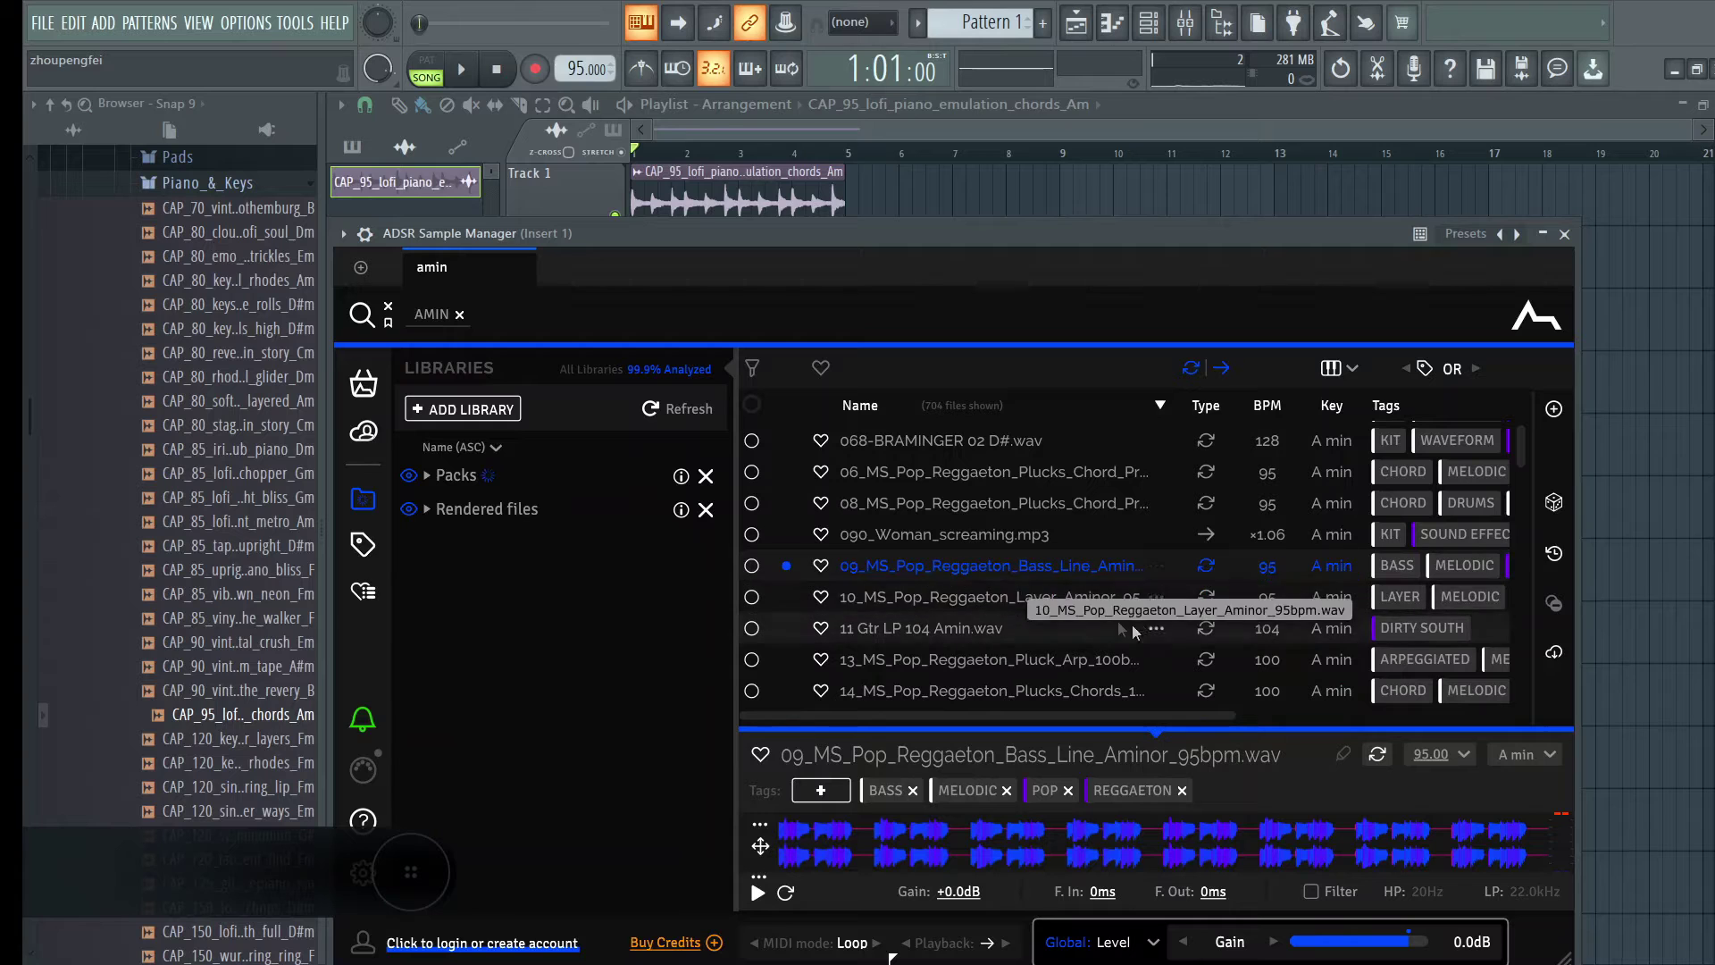
{"action": "left_click_drag", "start_coordinate": [1060, 572], "coordinate": [1020, 220]}
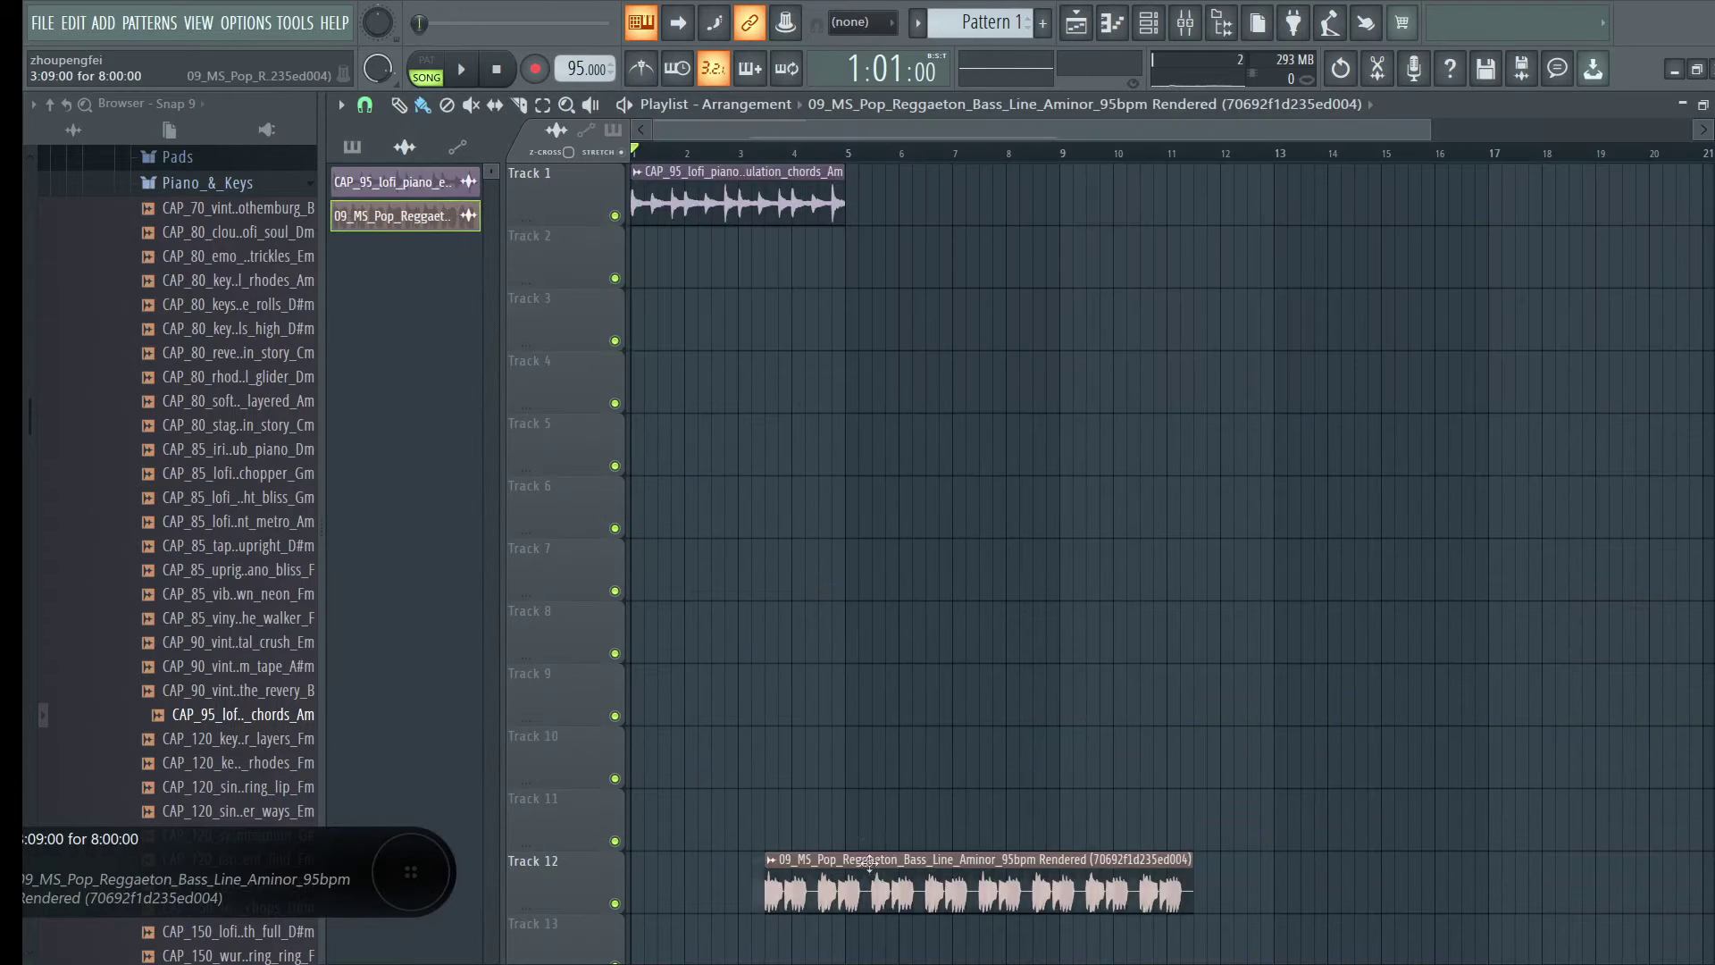
{"action": "left_click_drag", "start_coordinate": [889, 877], "coordinate": [741, 384]}
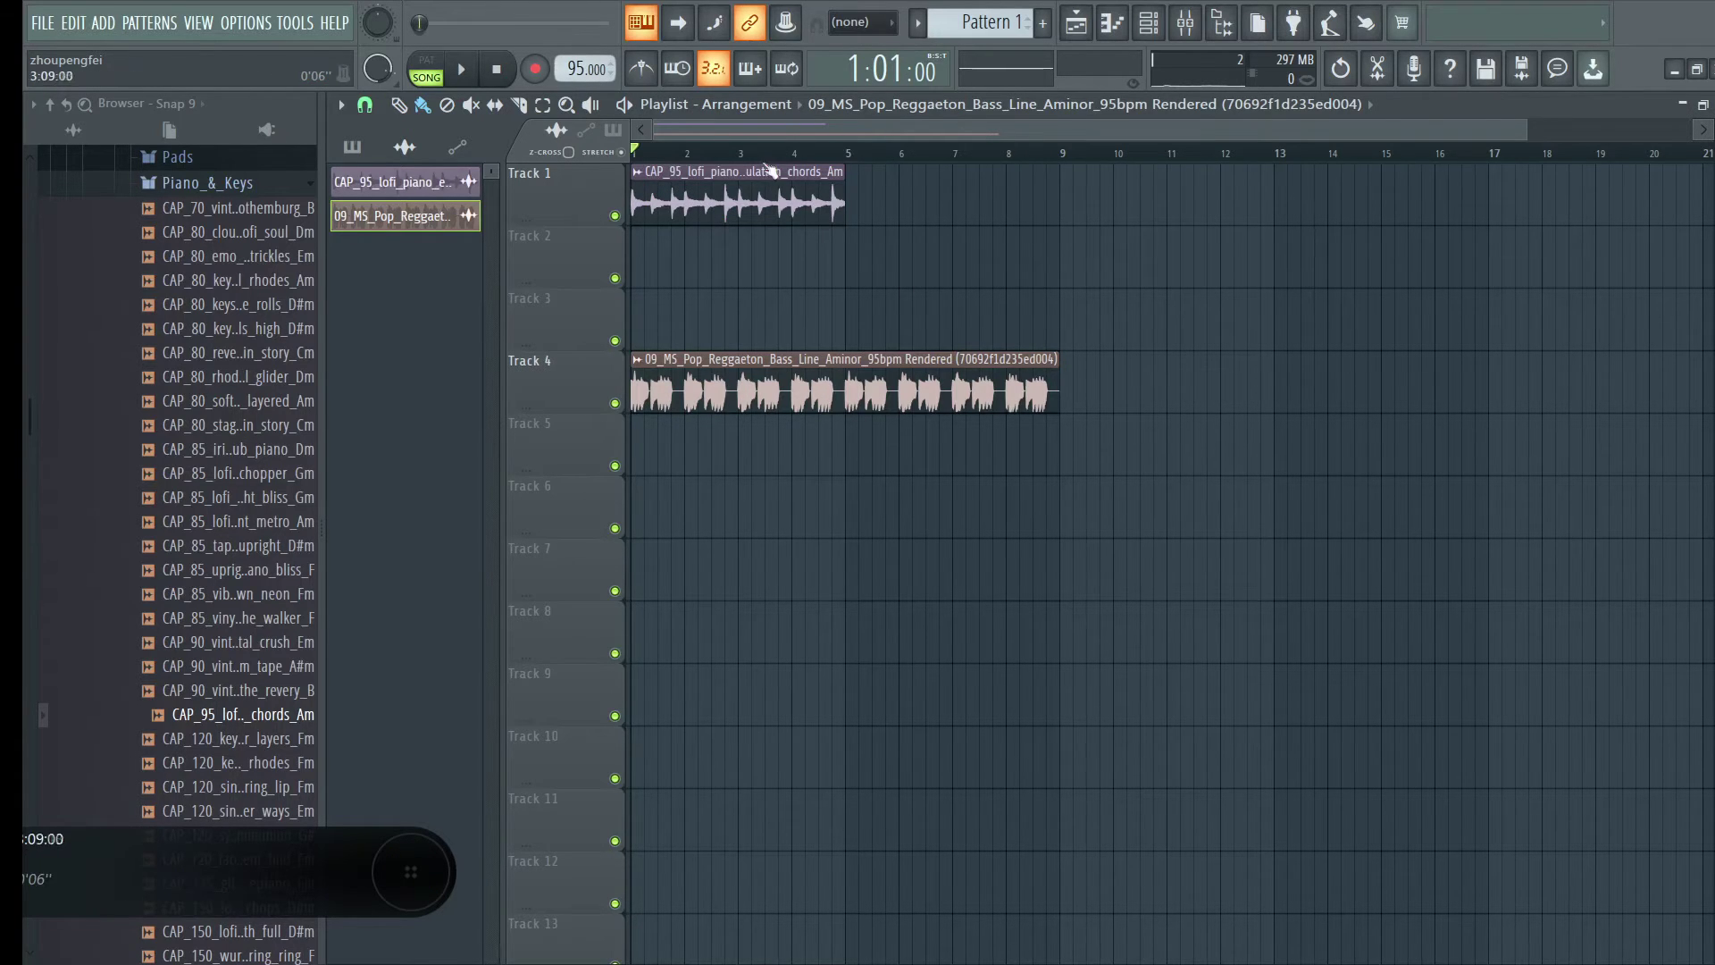
Step: Collapse the Capsun Lofi, Rnb library, new2022 and Packs browser folders, then zoom the playlist out
{"action": "scroll", "coordinate": [766, 170], "scroll_direction": "up", "scroll_amount": 3}
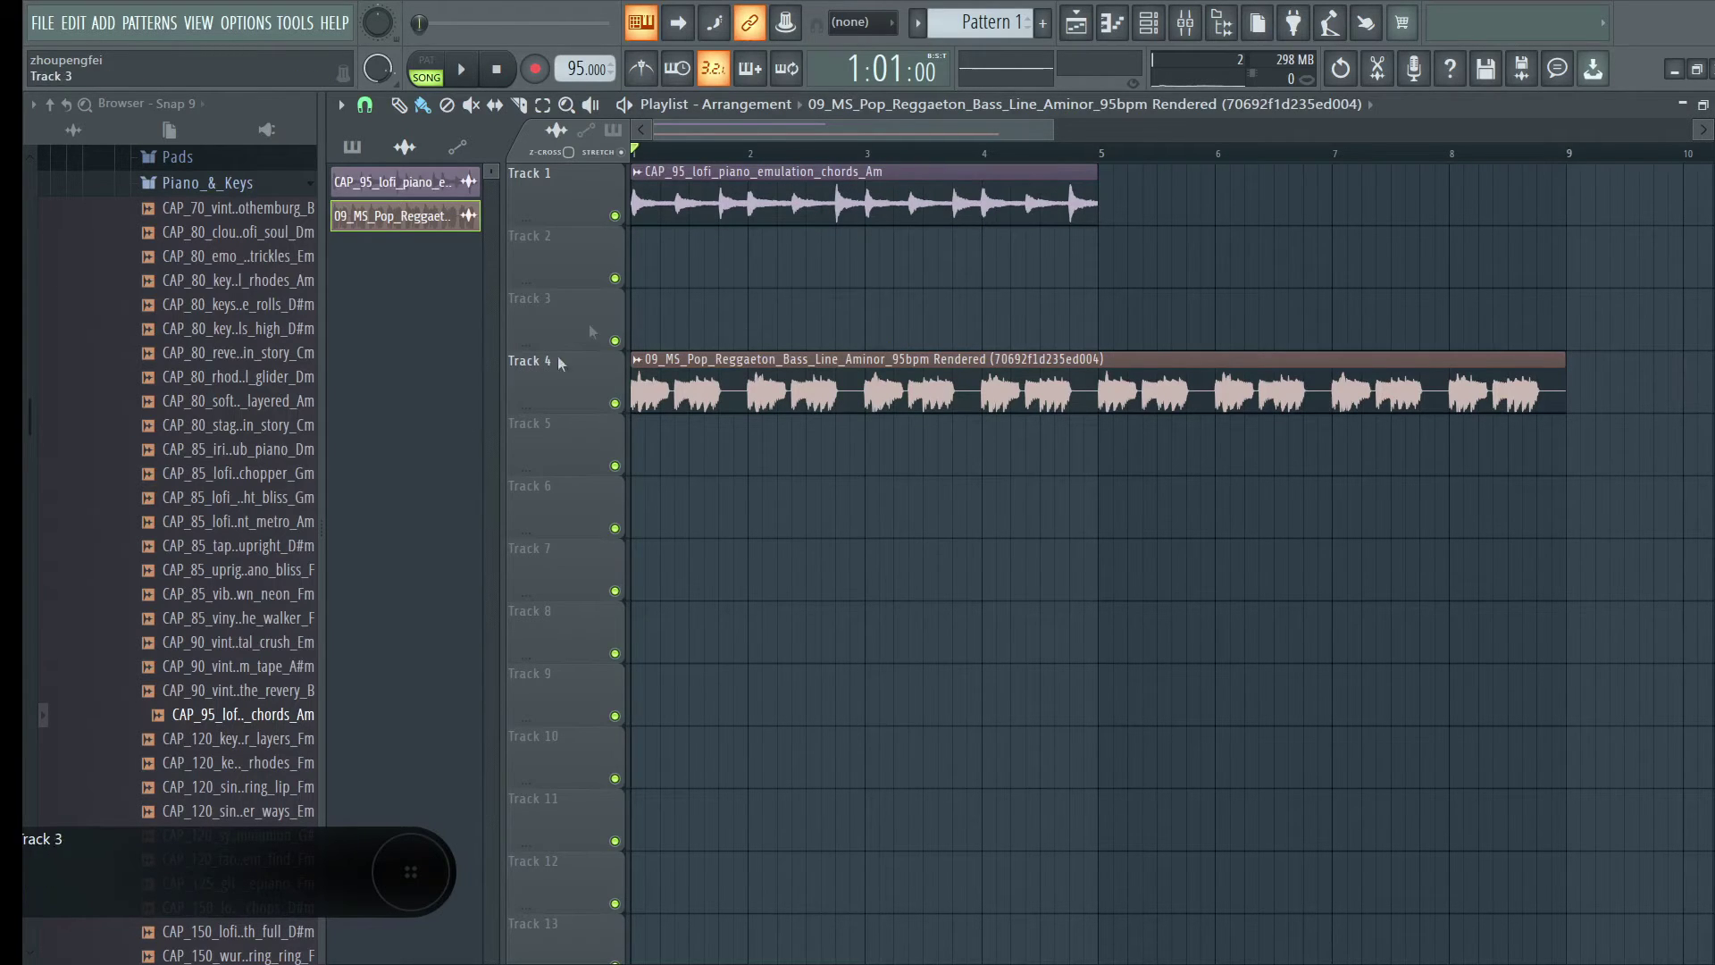
{"action": "scroll", "coordinate": [306, 413], "scroll_direction": "up", "scroll_amount": 6}
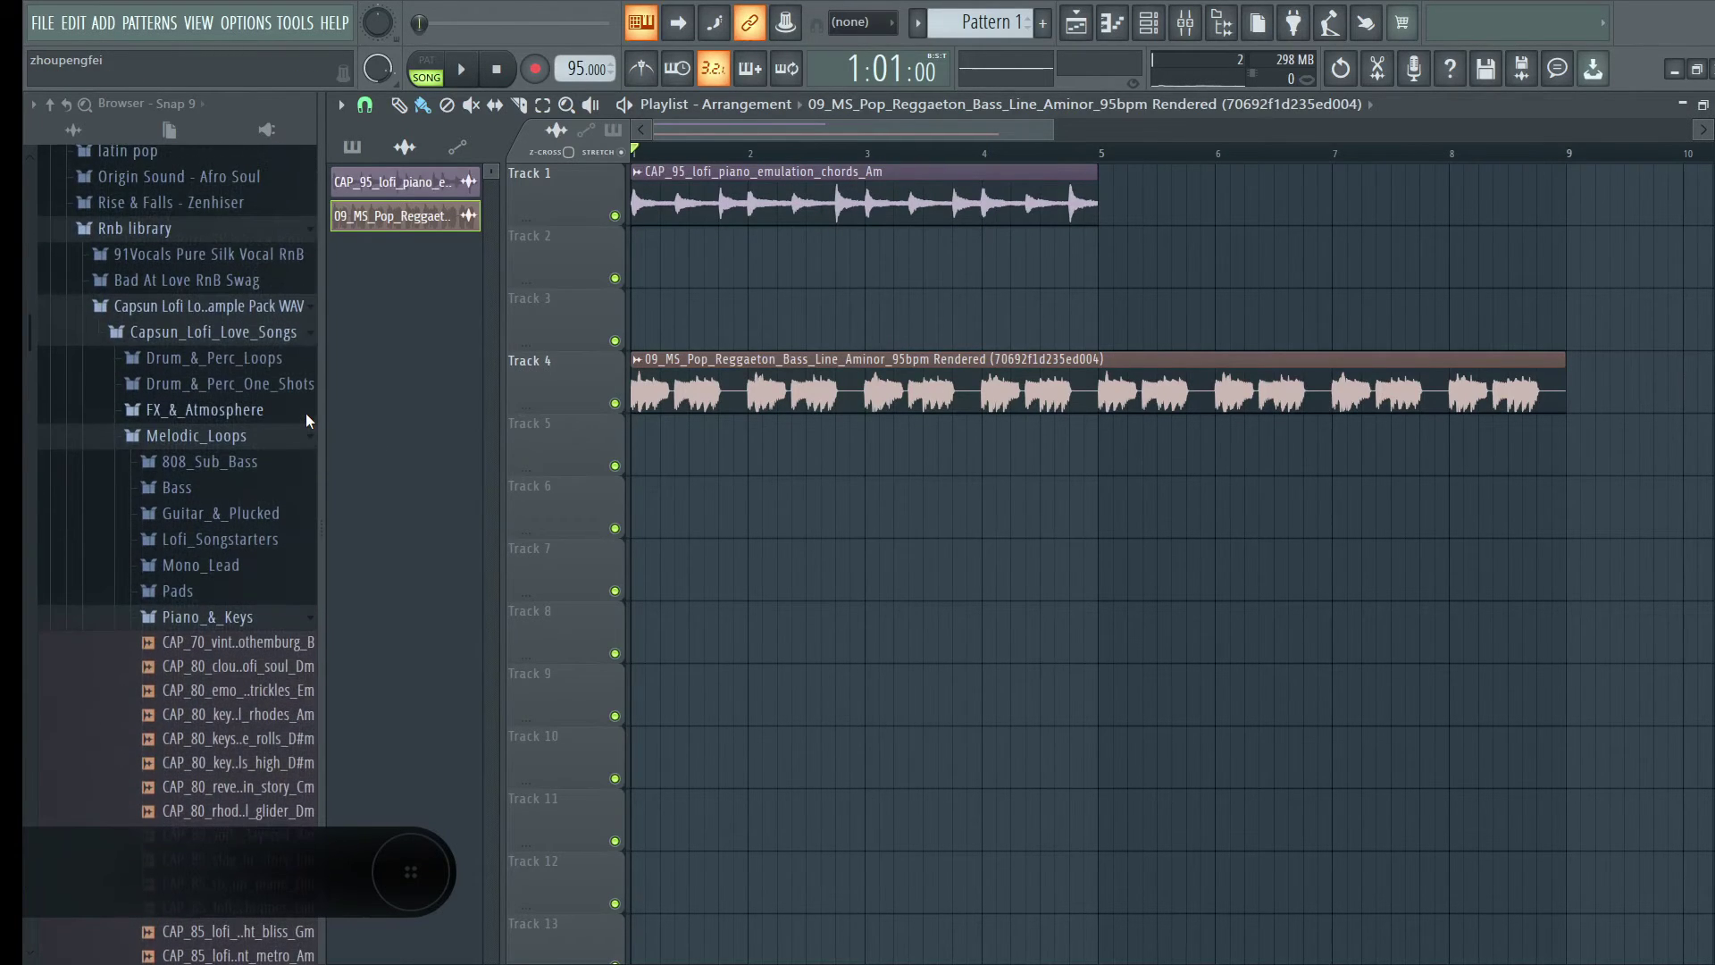
{"action": "left_click", "coordinate": [231, 307]}
{"action": "left_click", "coordinate": [219, 228]}
{"action": "scroll", "coordinate": [268, 295], "scroll_direction": "up", "scroll_amount": 8}
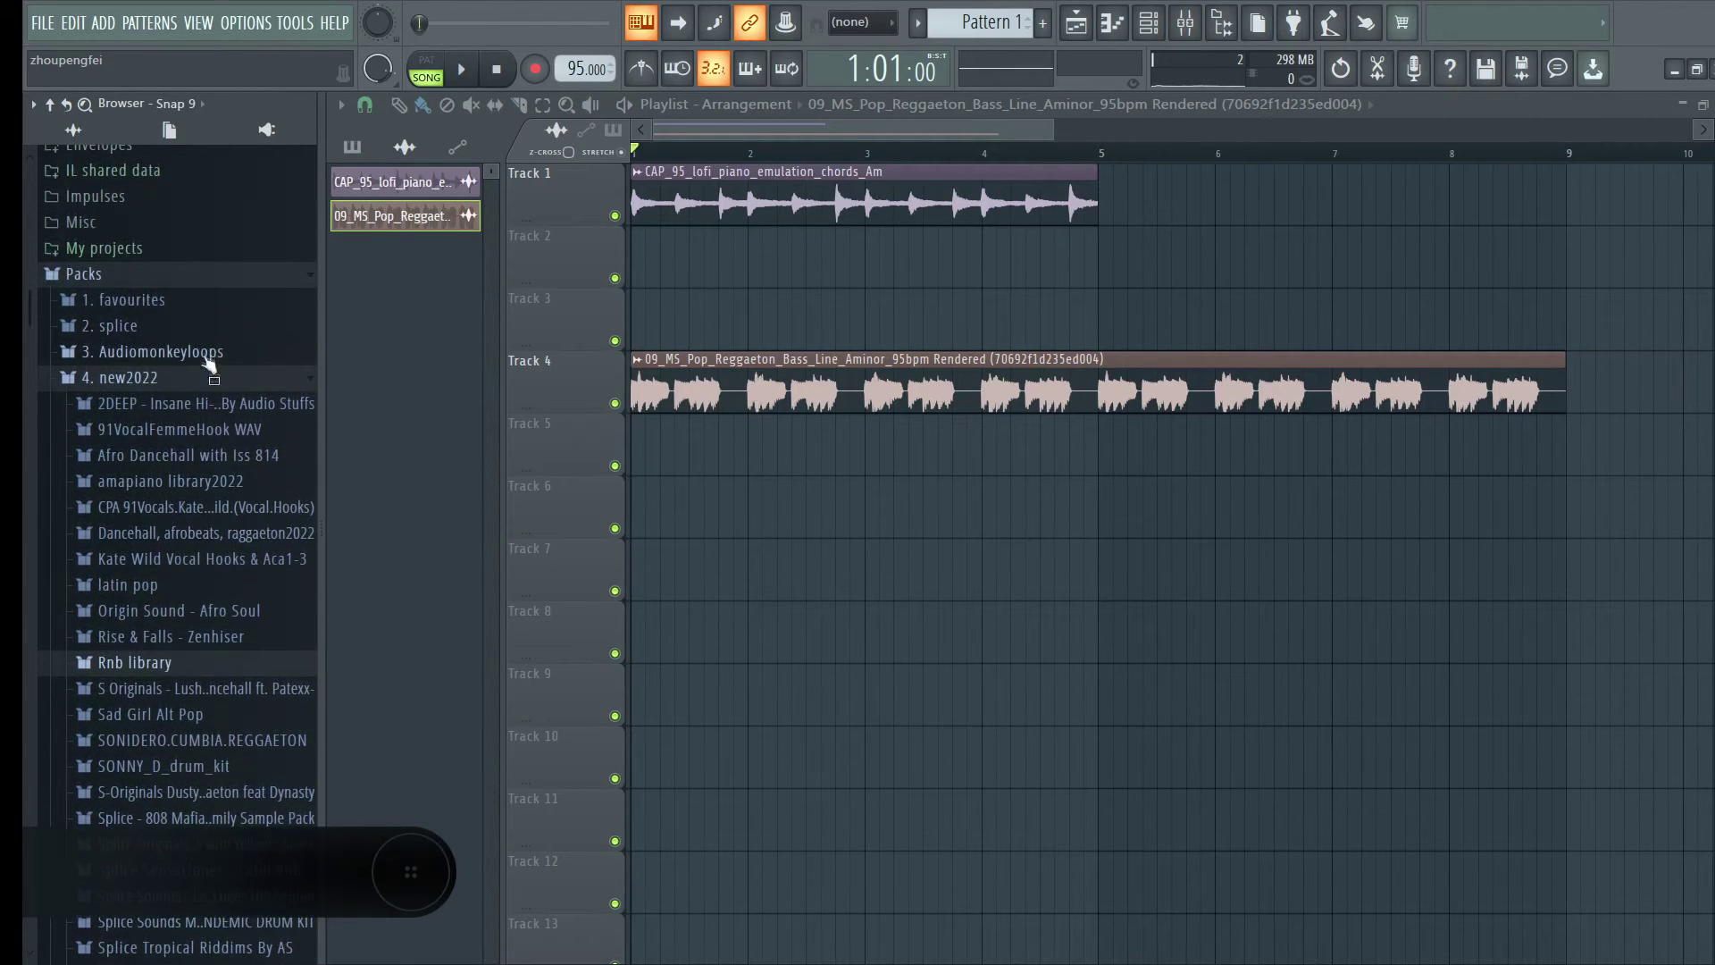
{"action": "left_click", "coordinate": [268, 372]}
{"action": "left_click", "coordinate": [196, 285]}
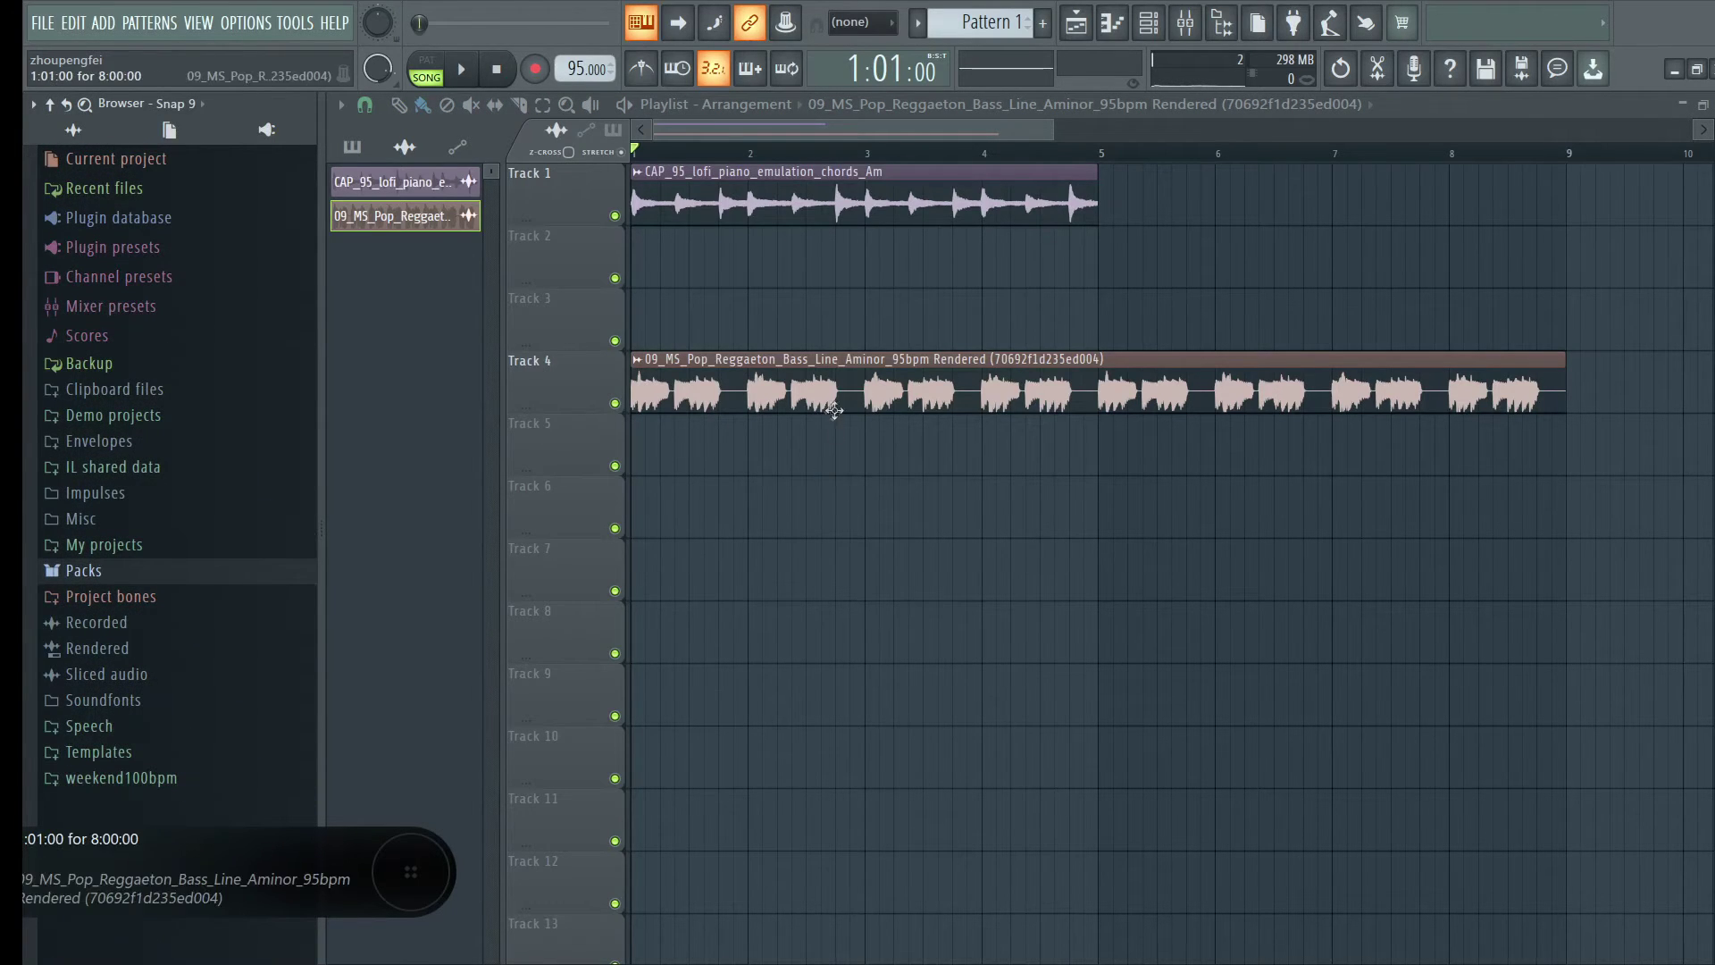
{"action": "left_click_drag", "start_coordinate": [1061, 133], "coordinate": [1367, 253]}
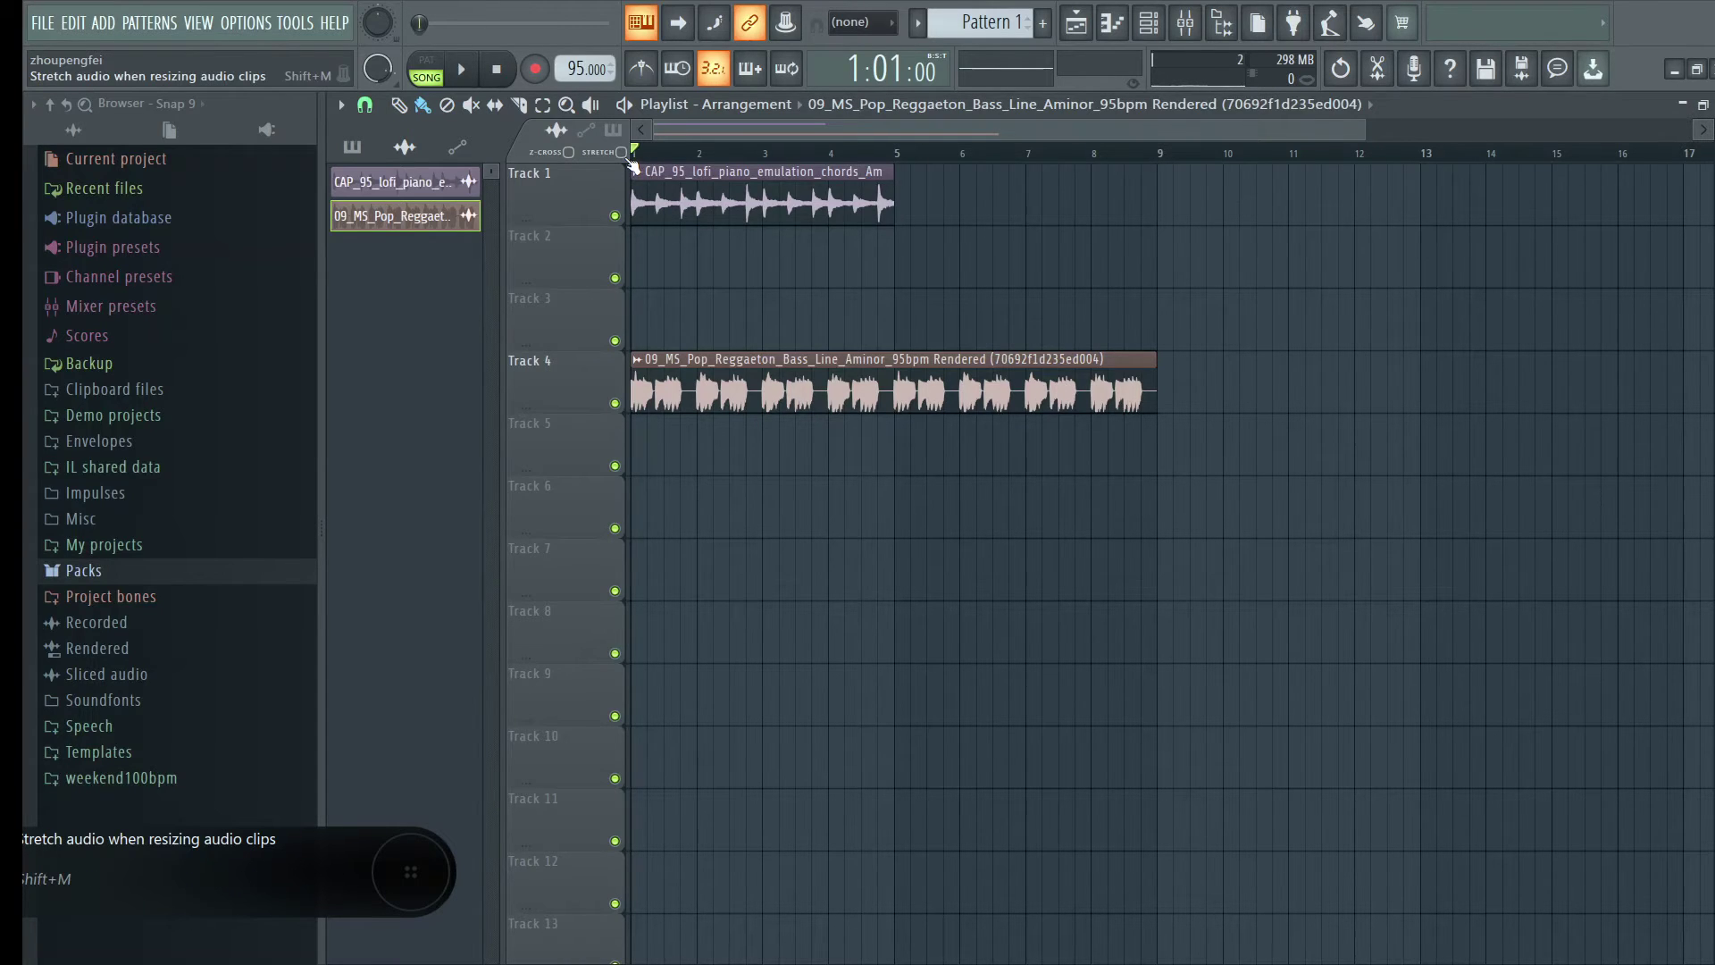
Step: Open the Mixer, check ADSR Sample Manager on Insert 1, then move the Mixer below Track 4
{"action": "left_click", "coordinate": [1186, 22]}
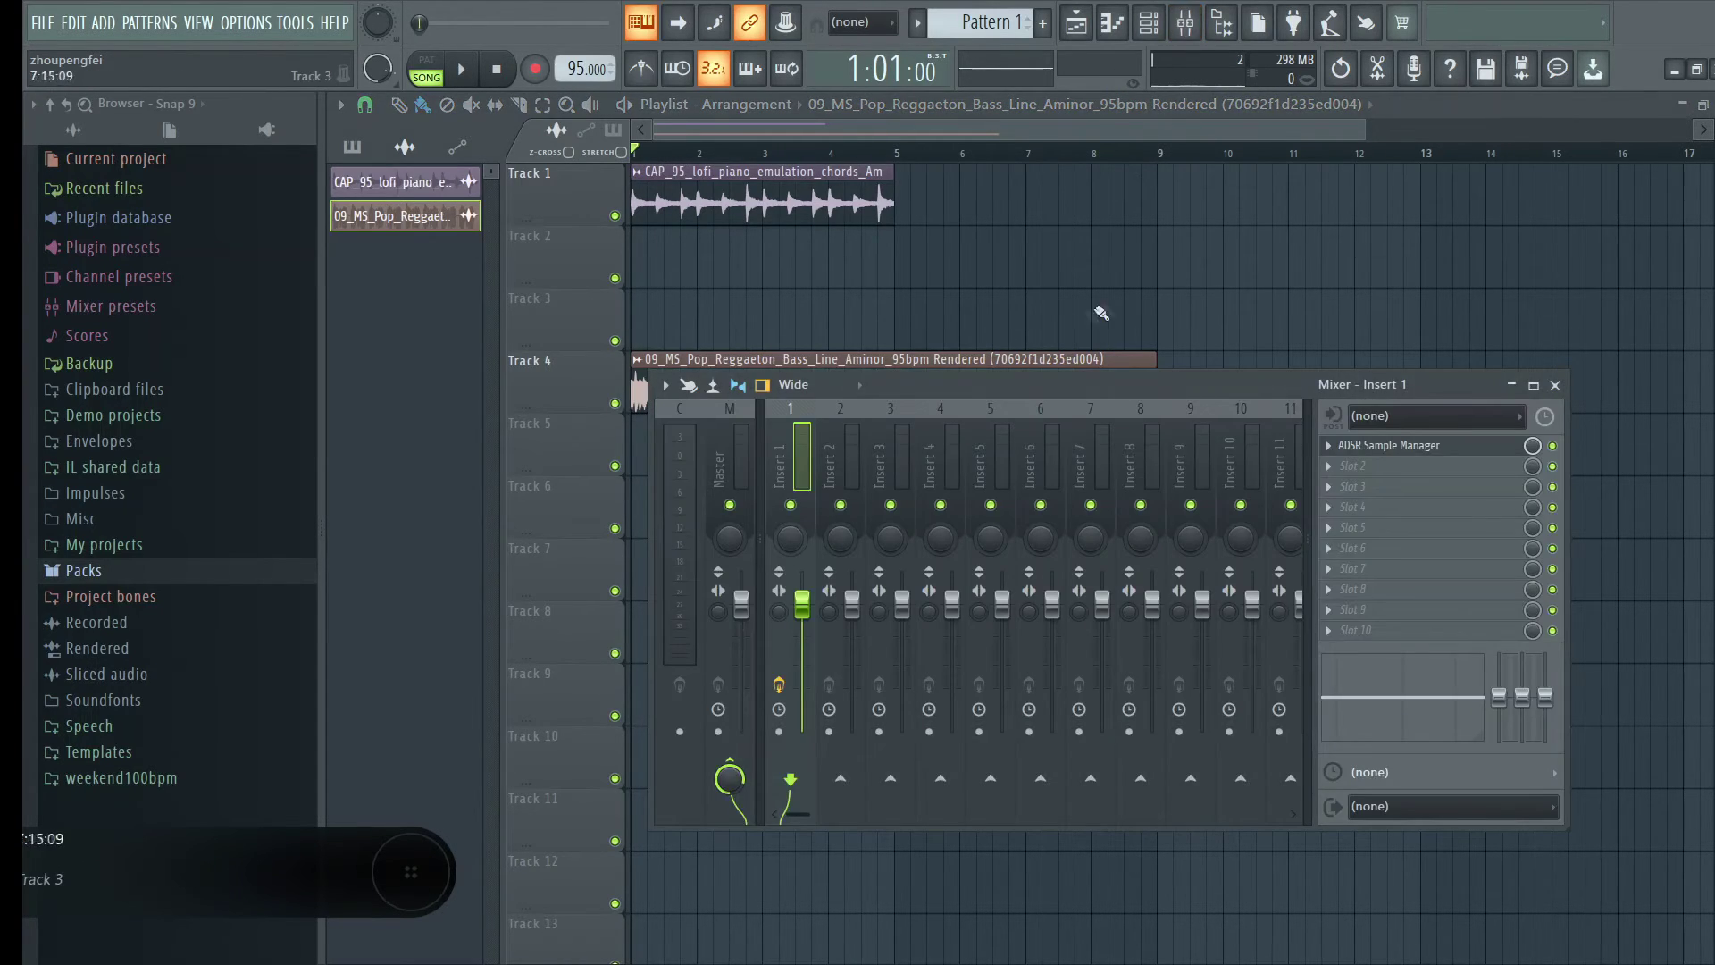
{"action": "left_click", "coordinate": [1351, 447]}
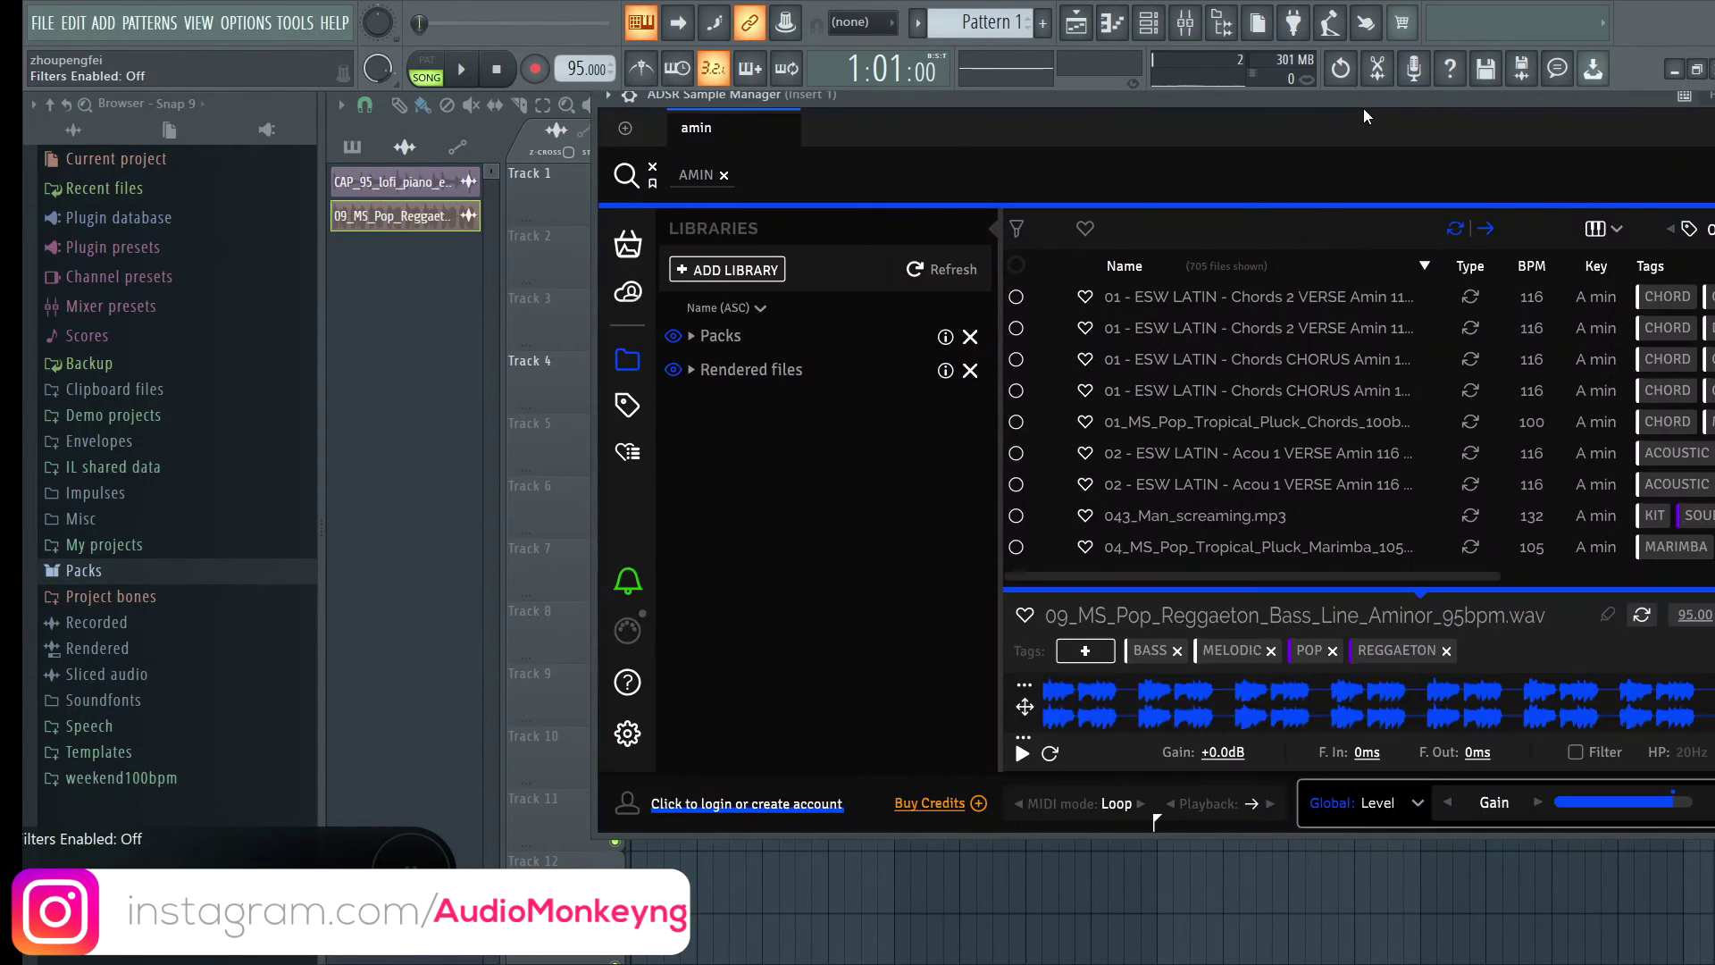
{"action": "left_click_drag", "start_coordinate": [1363, 106], "coordinate": [1005, 166]}
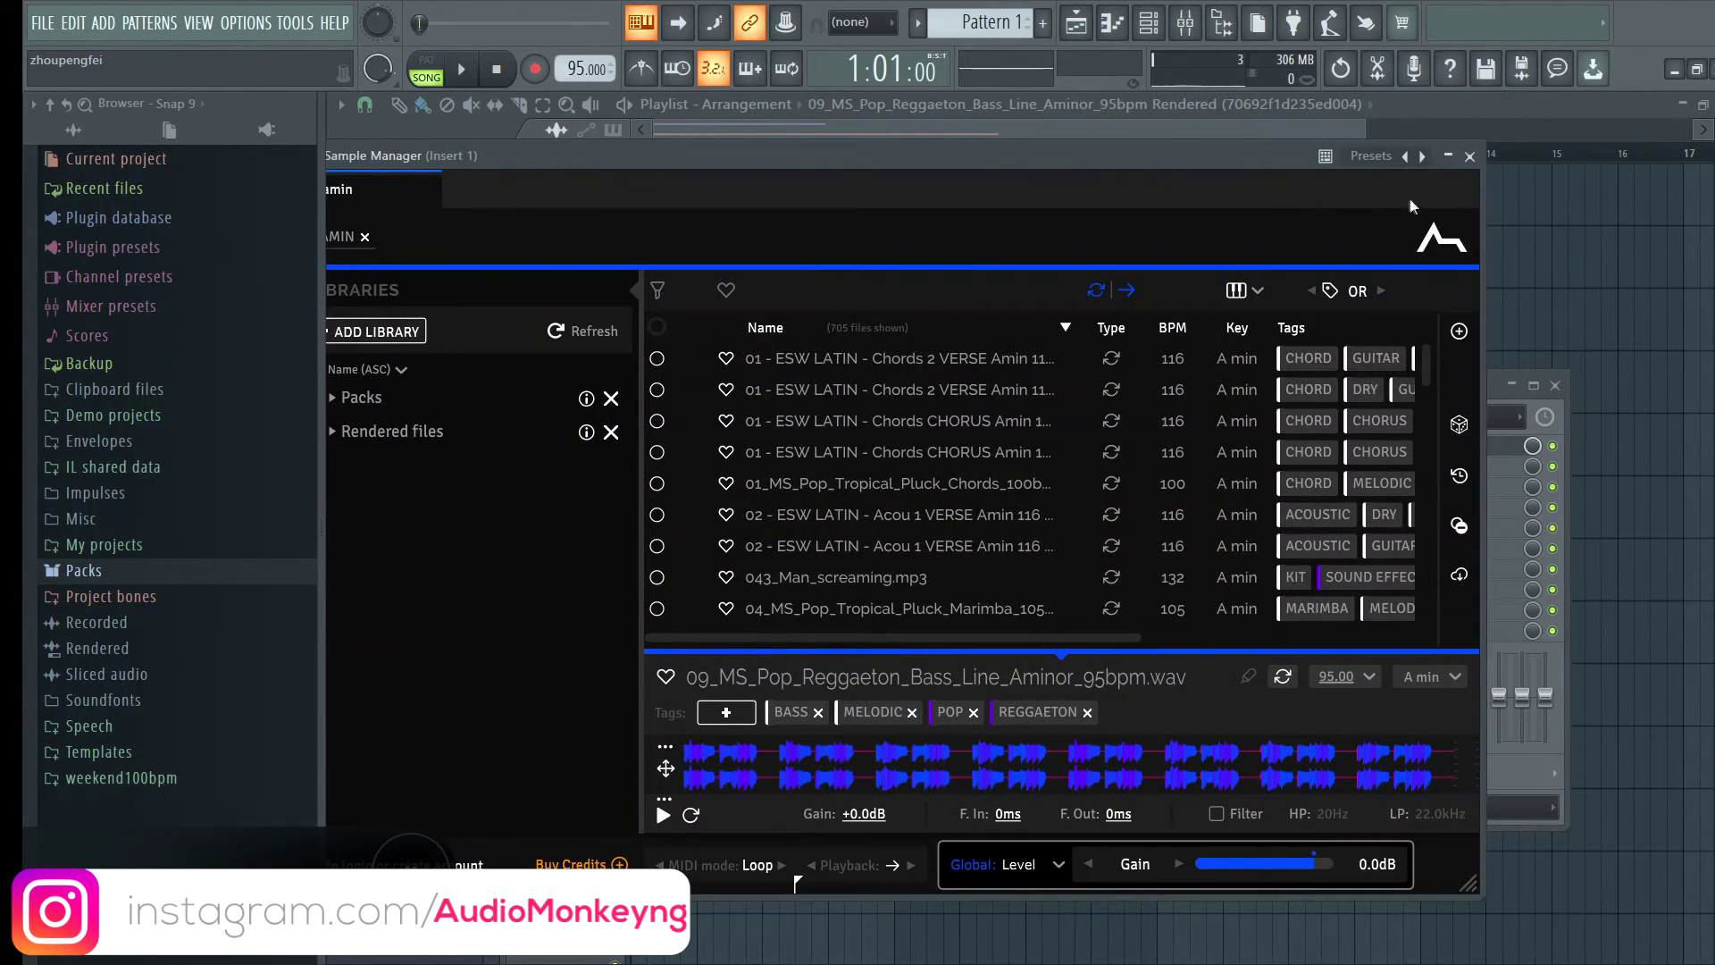
{"action": "left_click", "coordinate": [1468, 157]}
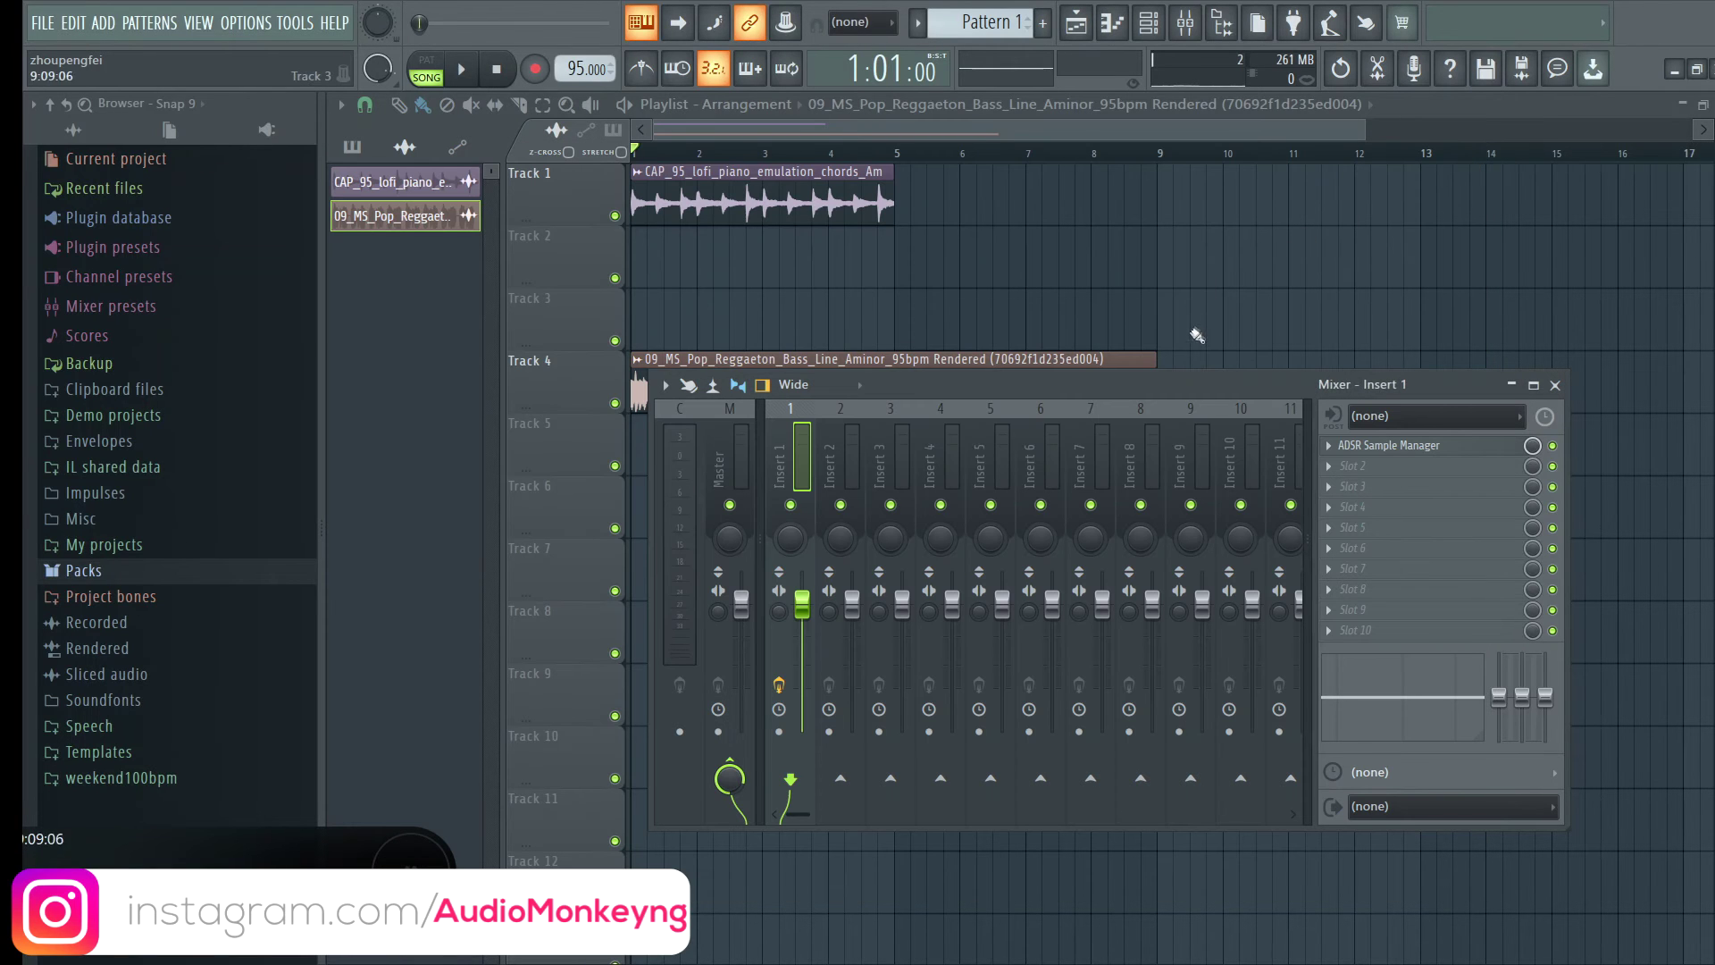
{"action": "left_click_drag", "start_coordinate": [1206, 379], "coordinate": [1215, 511]}
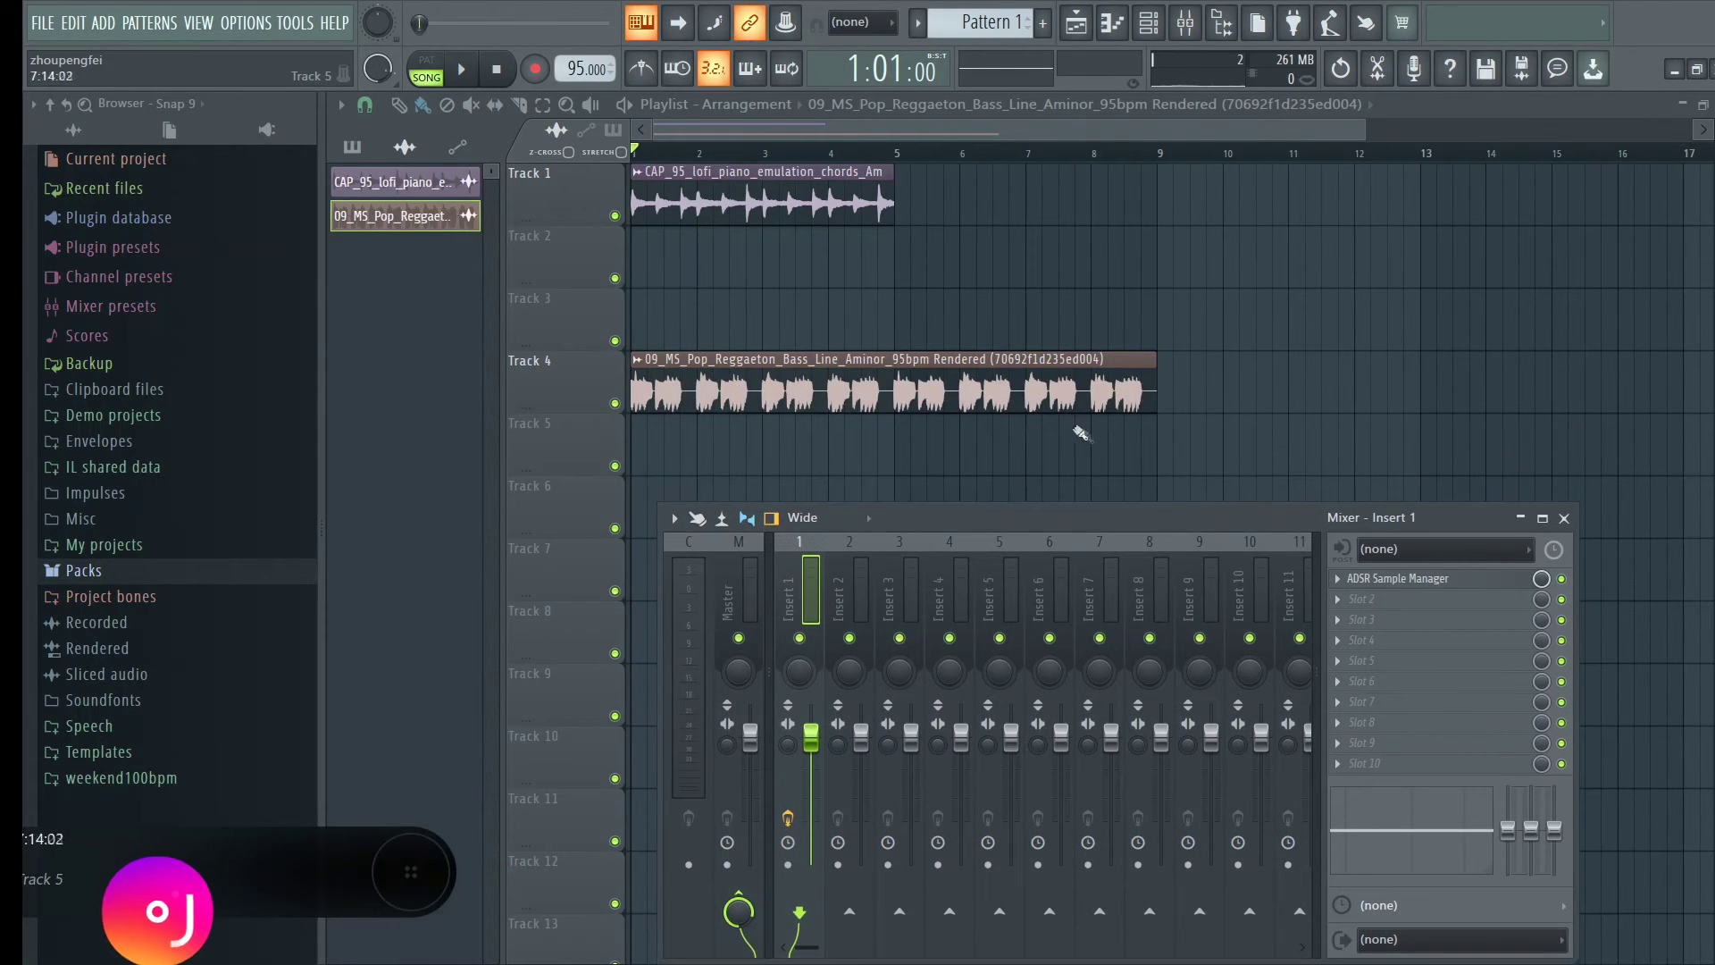